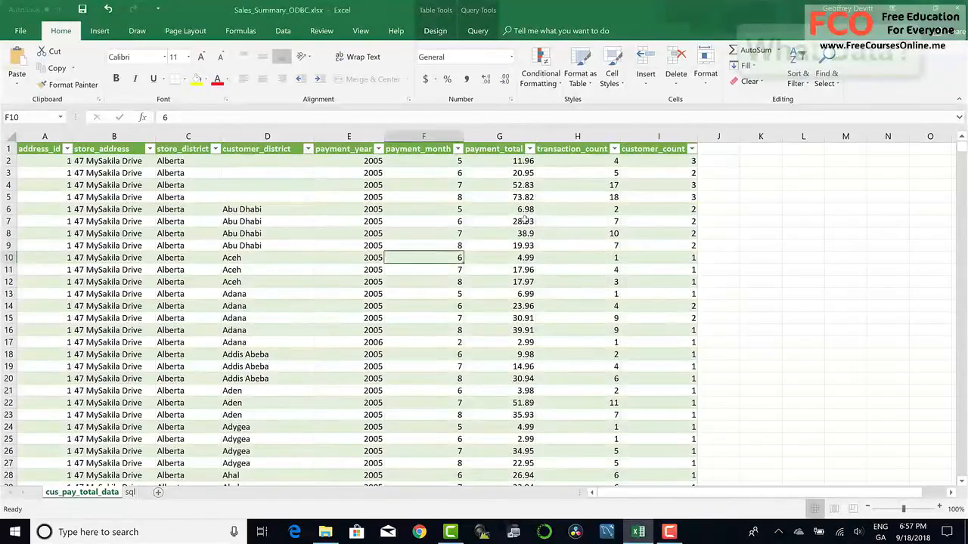
- Go to the end of the payment_total column and inspect the cells of the table's total row
left_click(529, 226)
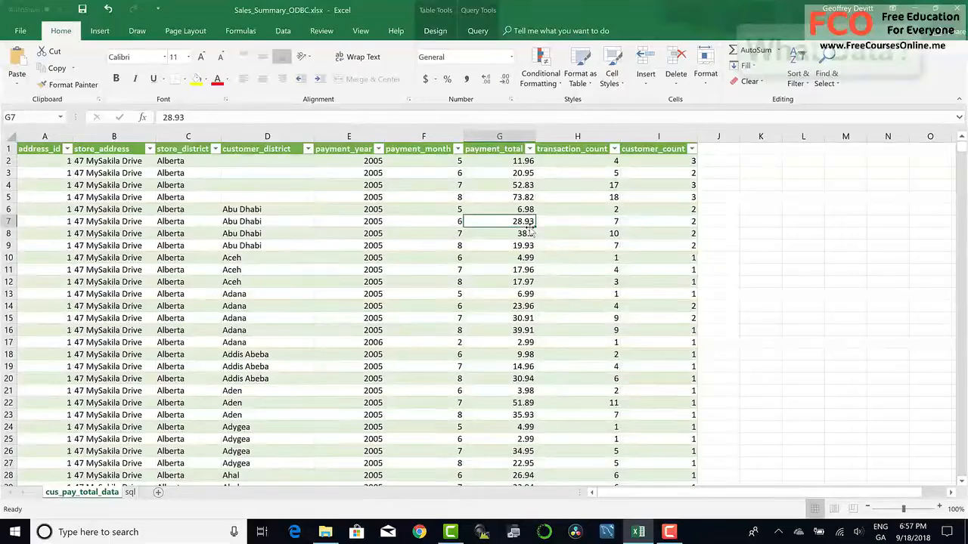
key("ctrl+Down")
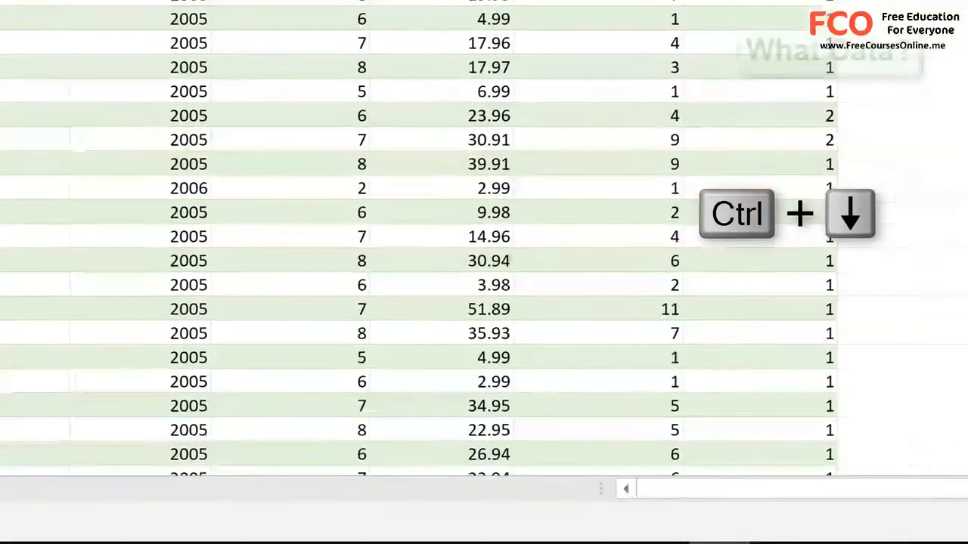
key("ctrl+Down")
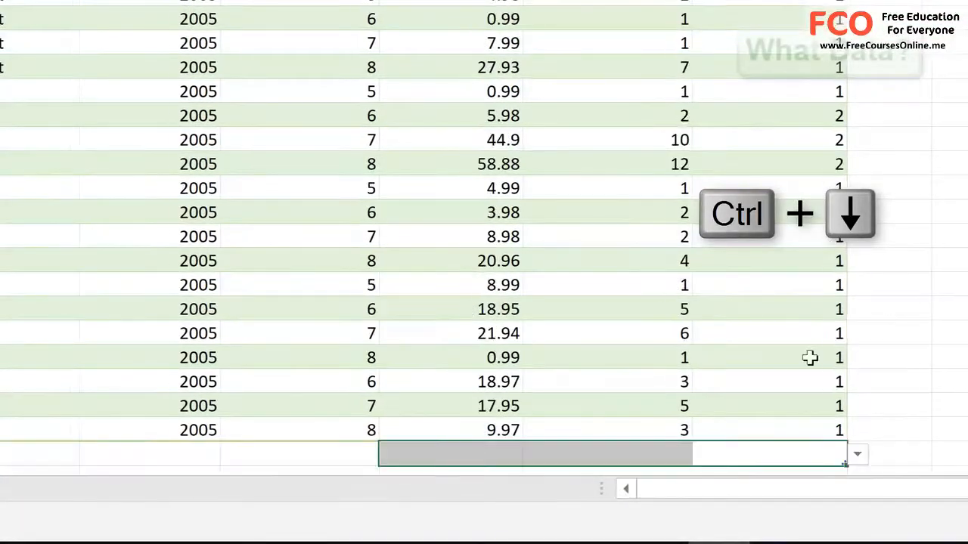
left_click(510, 285)
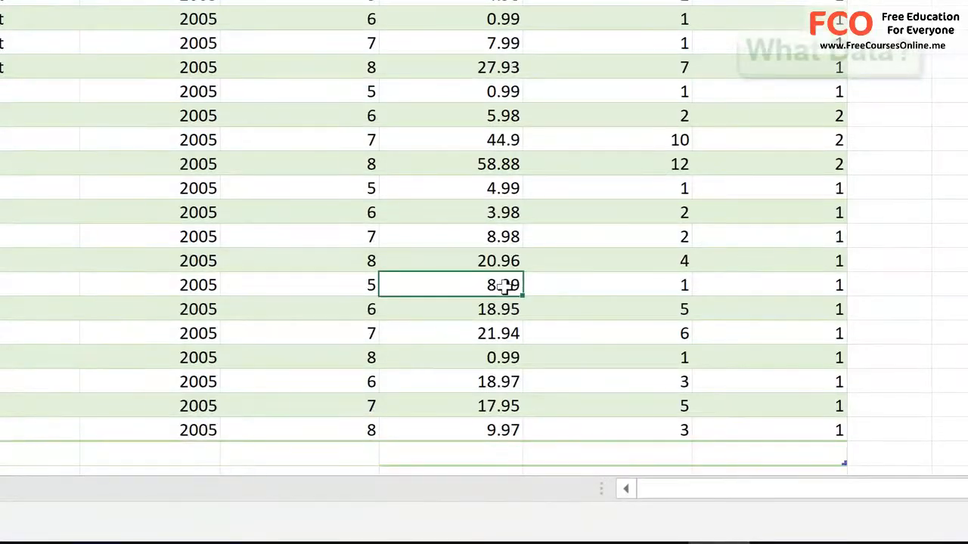
scroll(503, 287, "down", 2)
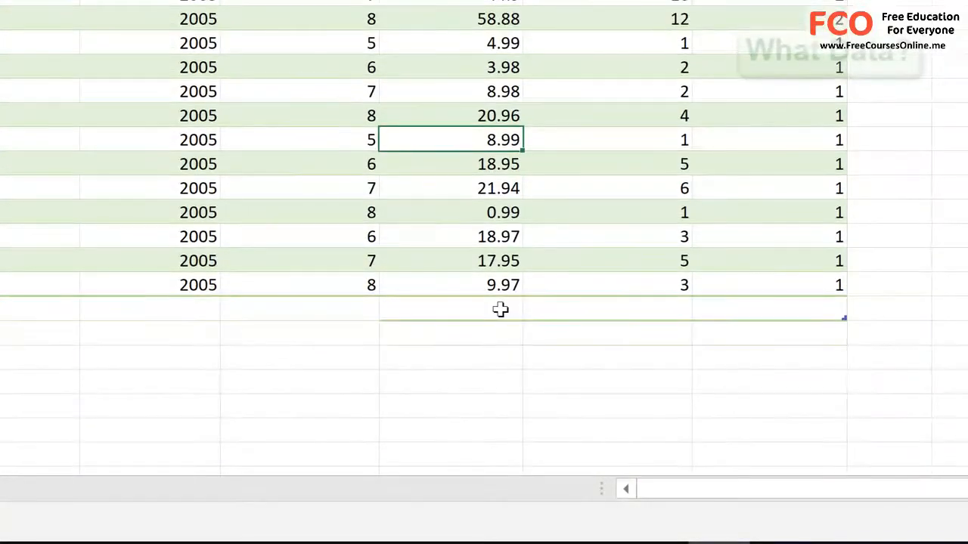
left_click(501, 310)
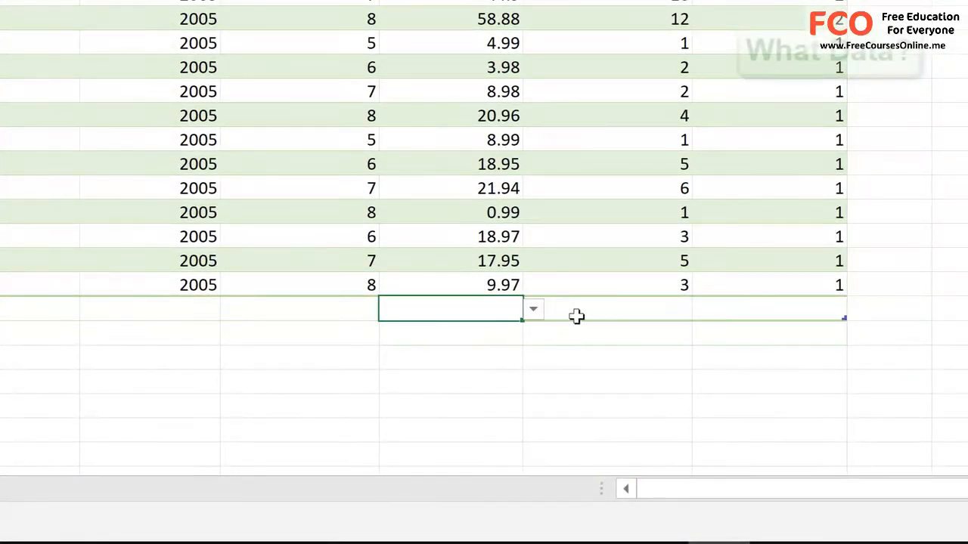
left_click(640, 316)
left_click(763, 316)
left_click(253, 306)
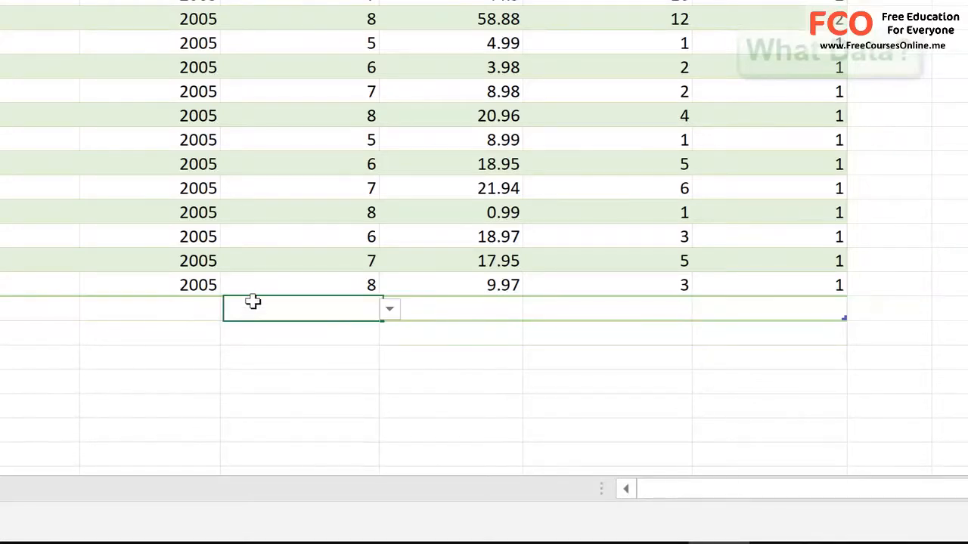
left_click(177, 307)
left_click(38, 309)
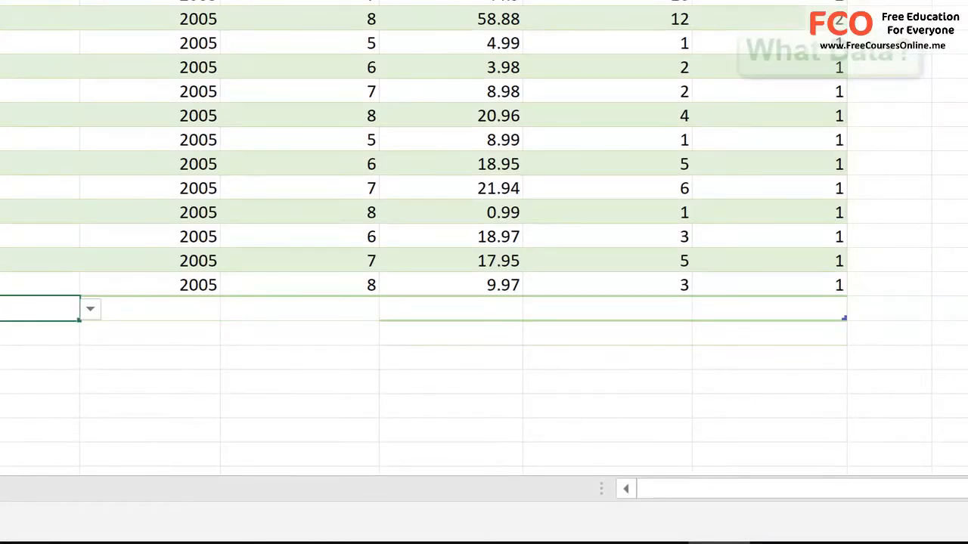
left_click(2, 308)
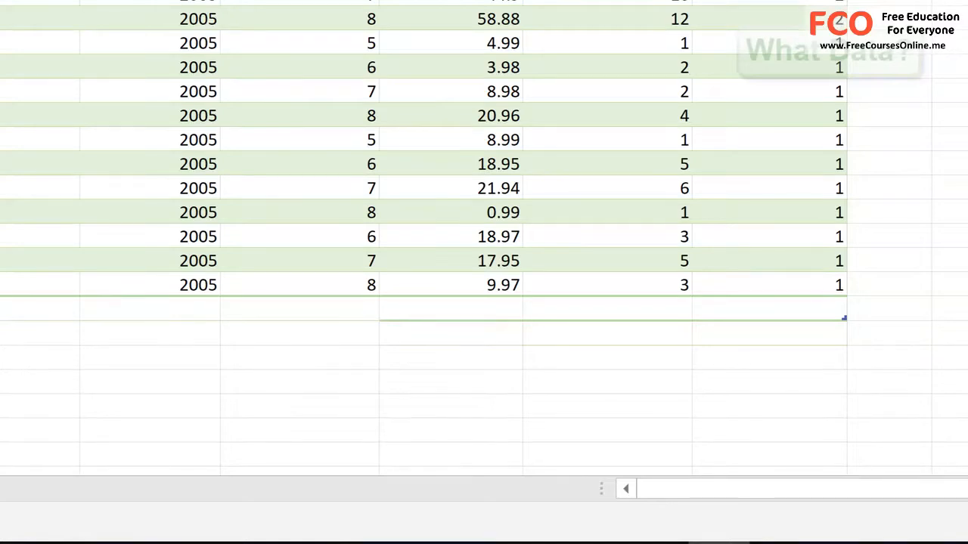
- Set the payment_total cell of the total row to the Sum function
left_click(456, 311)
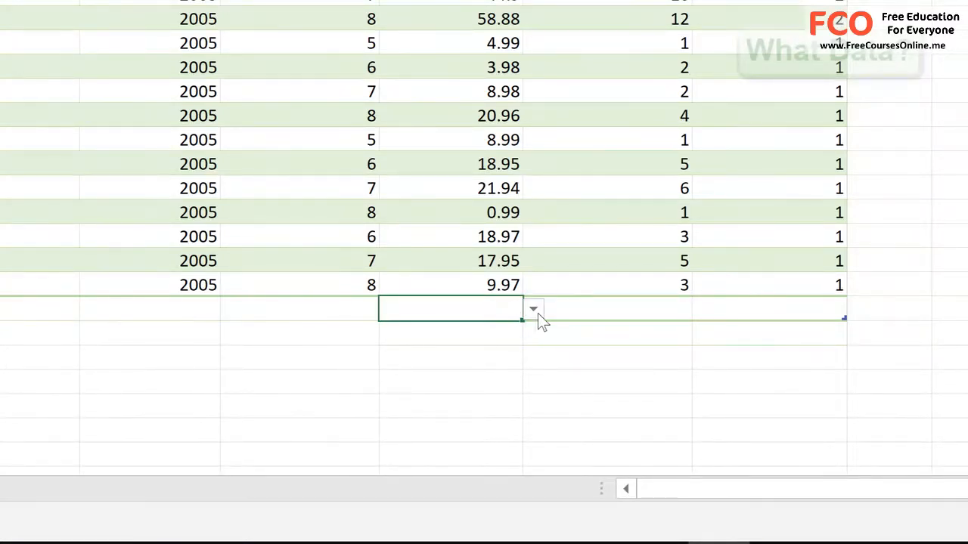
left_click(536, 312)
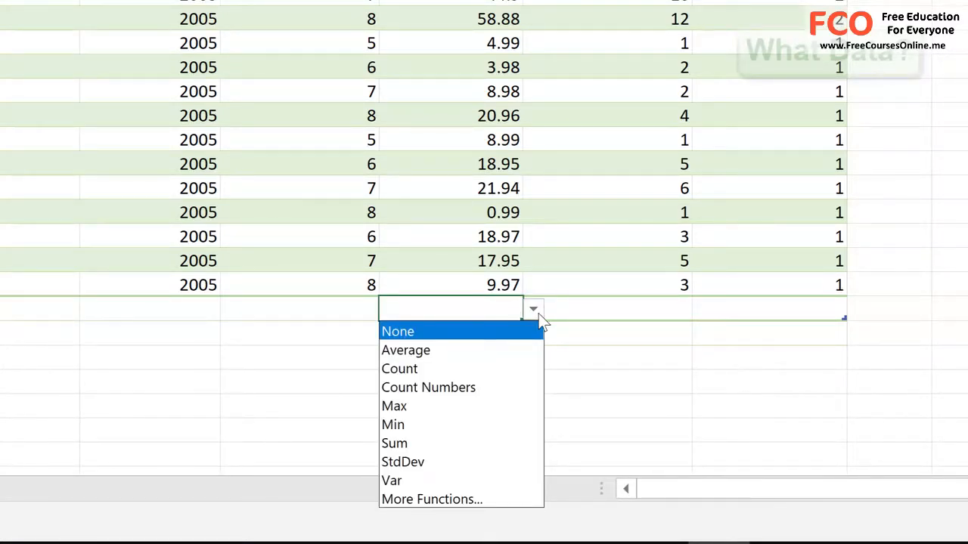
left_click(435, 444)
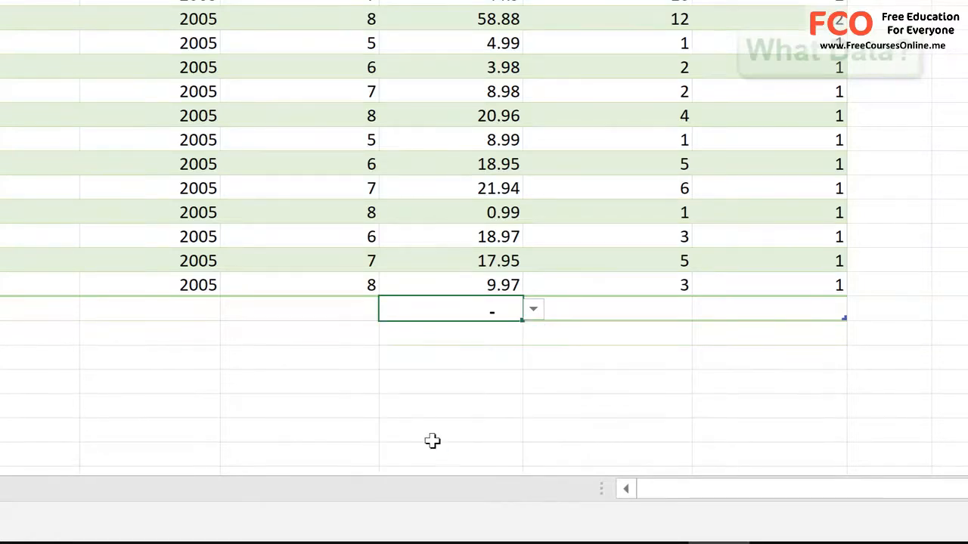
- Try the Average and Count functions in the payment_total cell of the total row
left_click(532, 309)
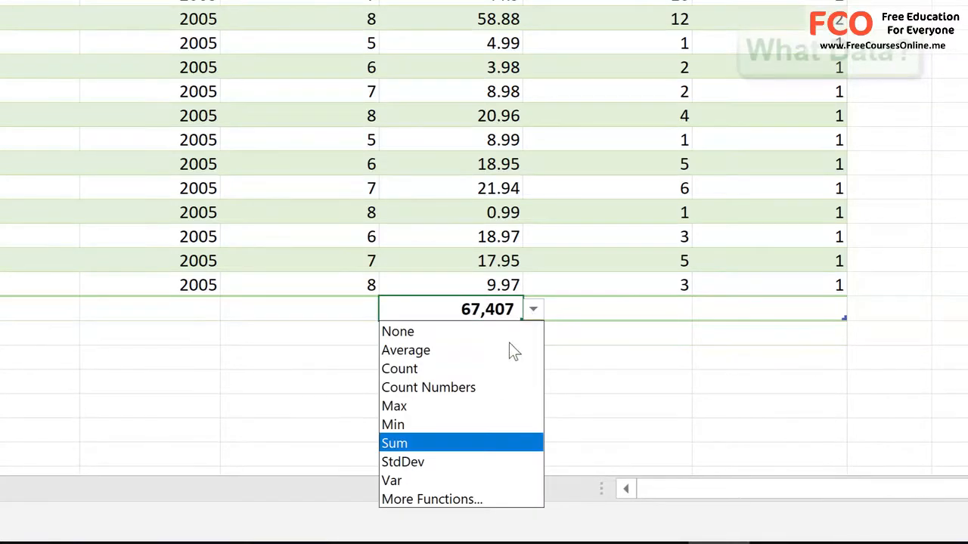
left_click(540, 354)
left_click(533, 311)
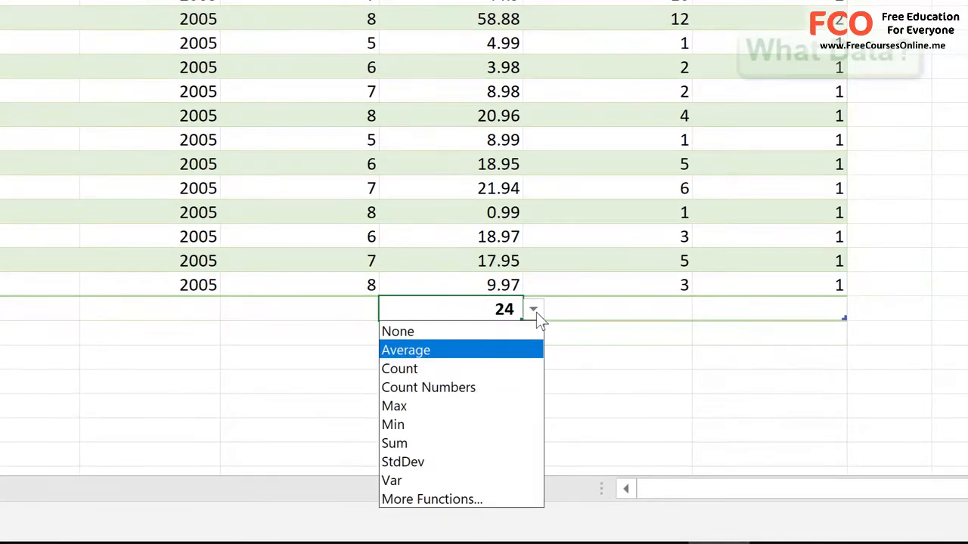
left_click(514, 370)
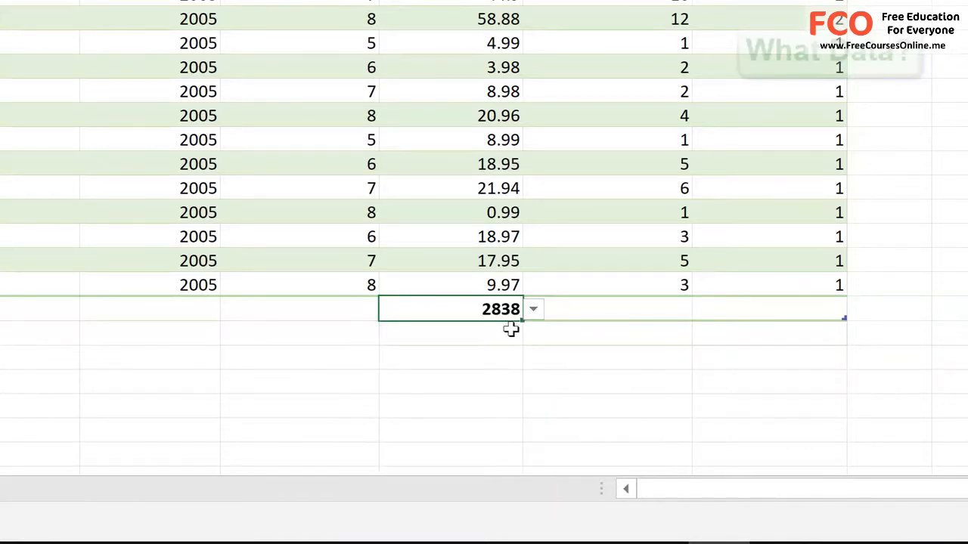
left_click(533, 311)
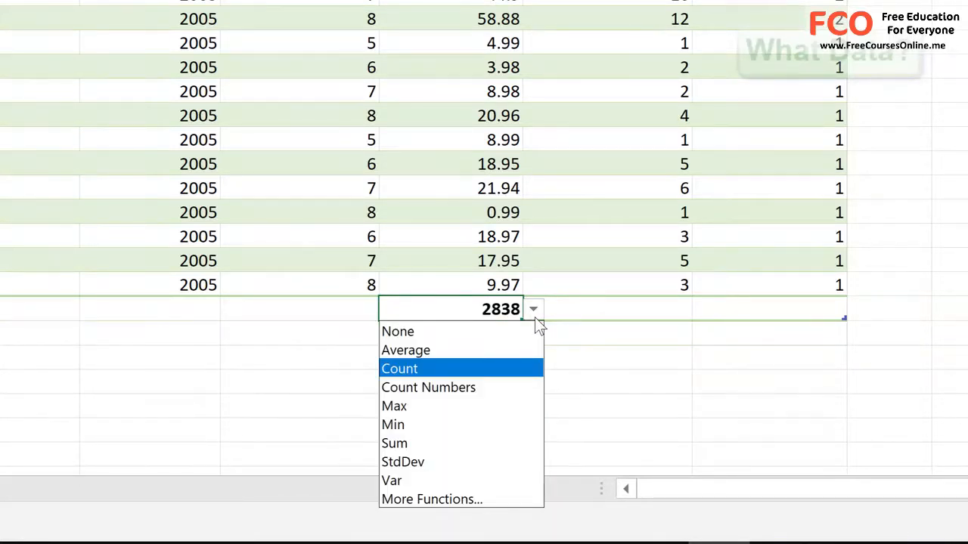
- AutoSum the payment_total, transaction_count and customer_count columns in total row 2840, and select the three totals
left_click_drag(771, 309, 506, 305)
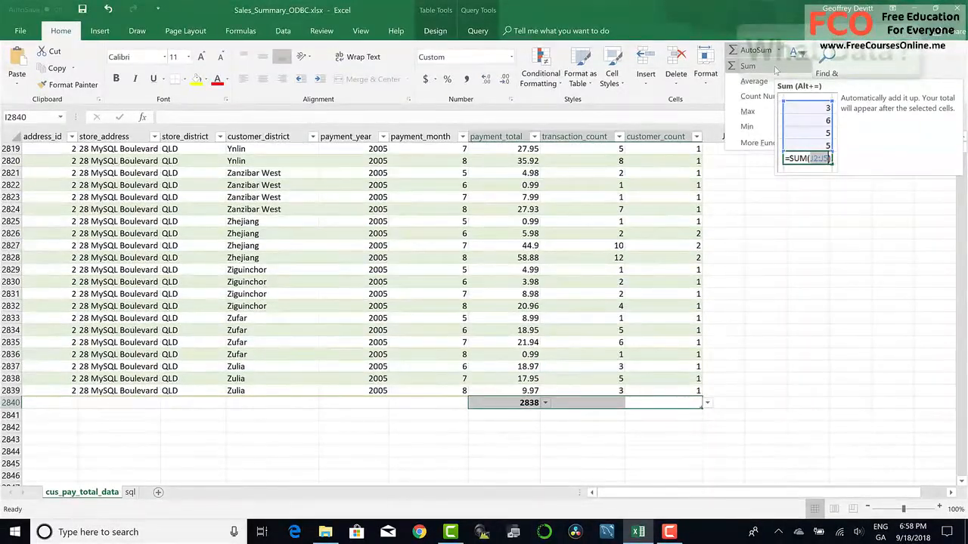
key("Escape")
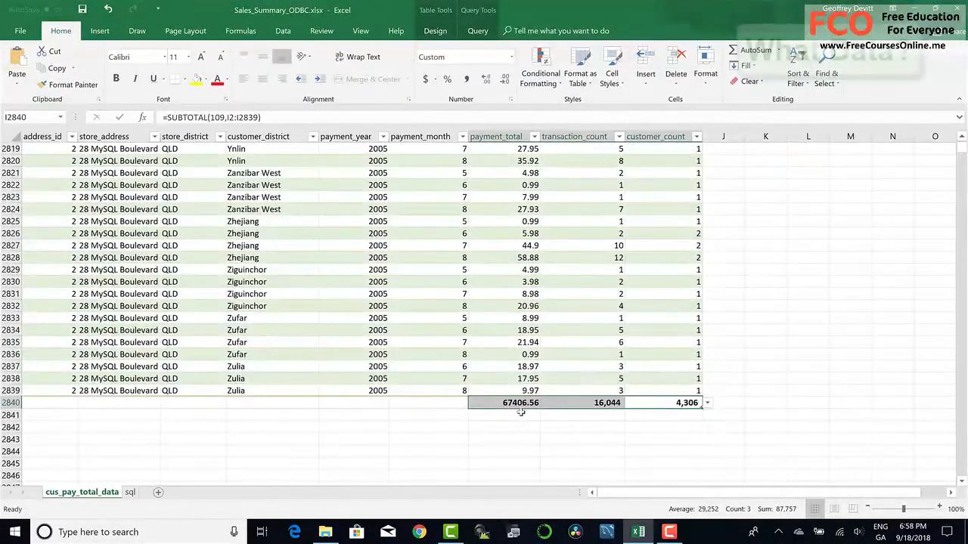
left_click(533, 435)
left_click_drag(514, 402, 657, 402)
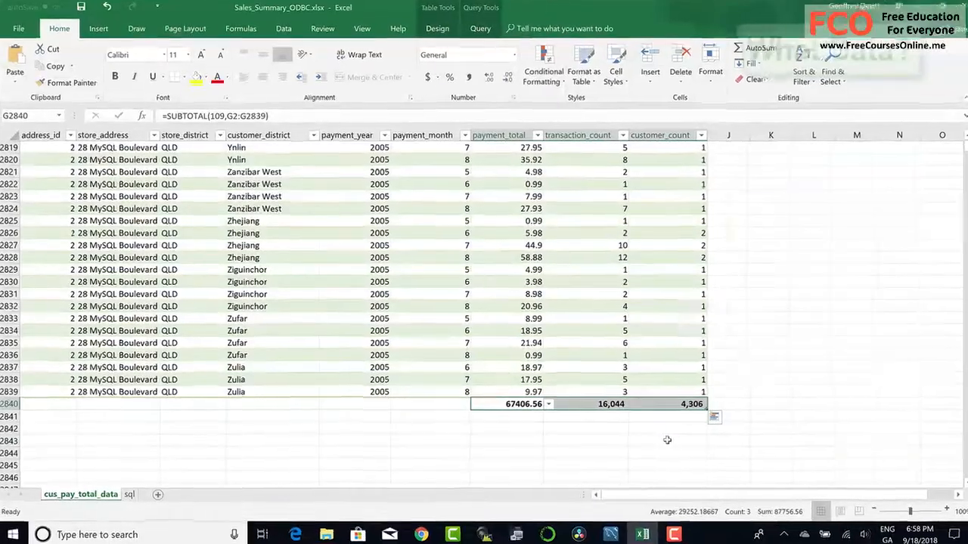
- Filter the payment_year column to exclude 2006, leaving only 2005 selected
scroll(660, 437, "up", 3)
scroll(660, 437, "down", 2)
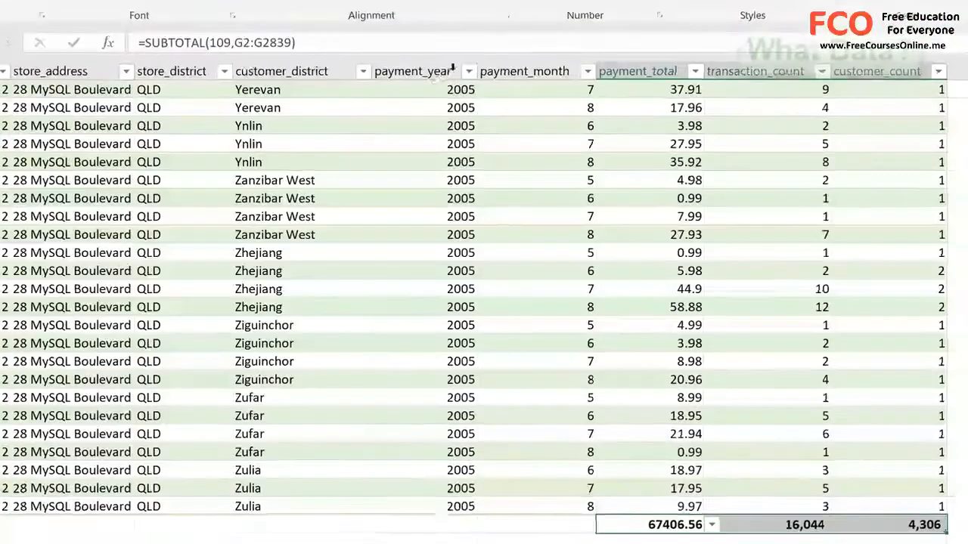
left_click(469, 72)
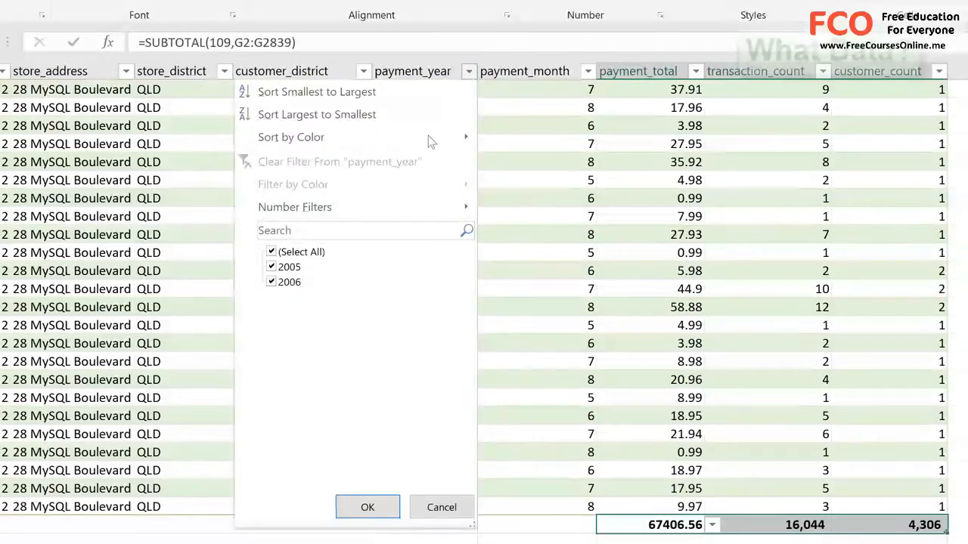
left_click(274, 282)
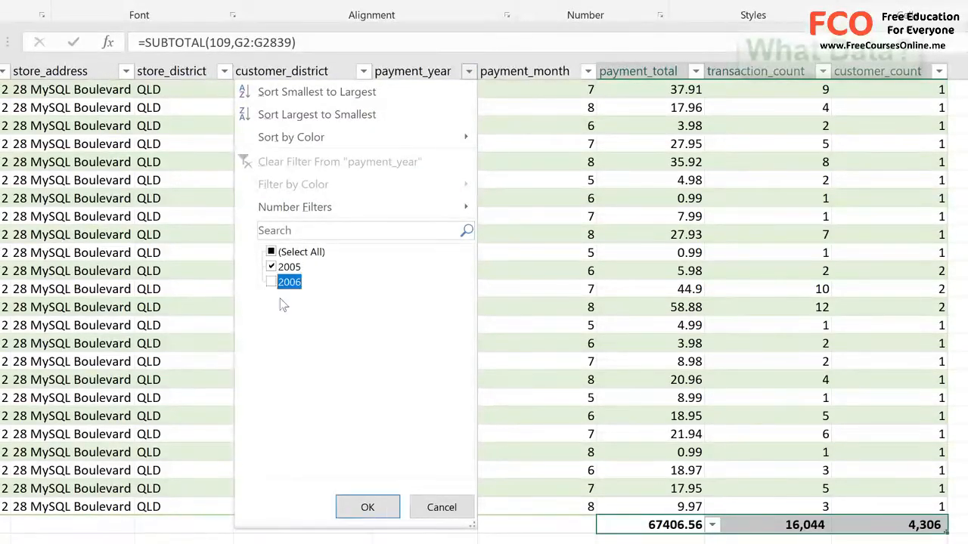
left_click(368, 509)
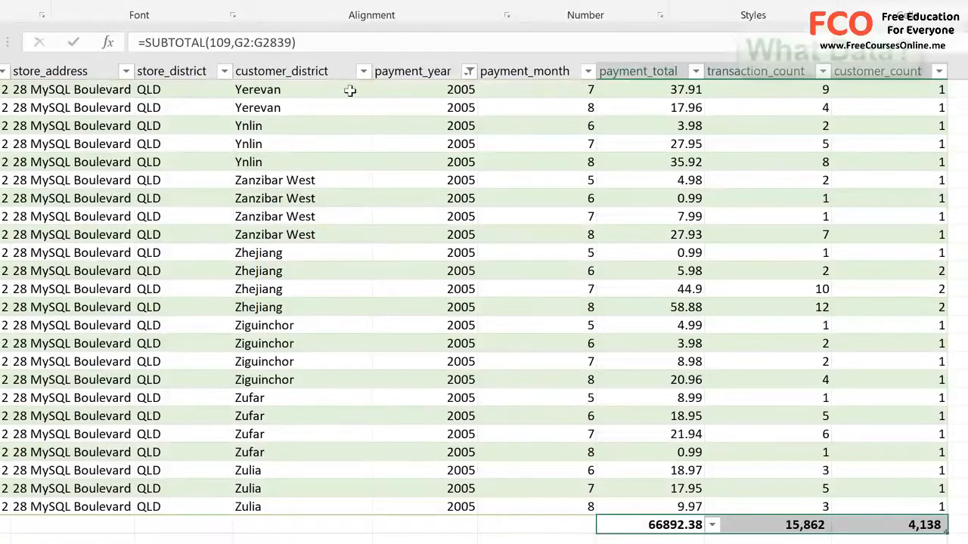
- Filter the customer_district column to California only, narrowing the value list with the search text "cal"
left_click(364, 72)
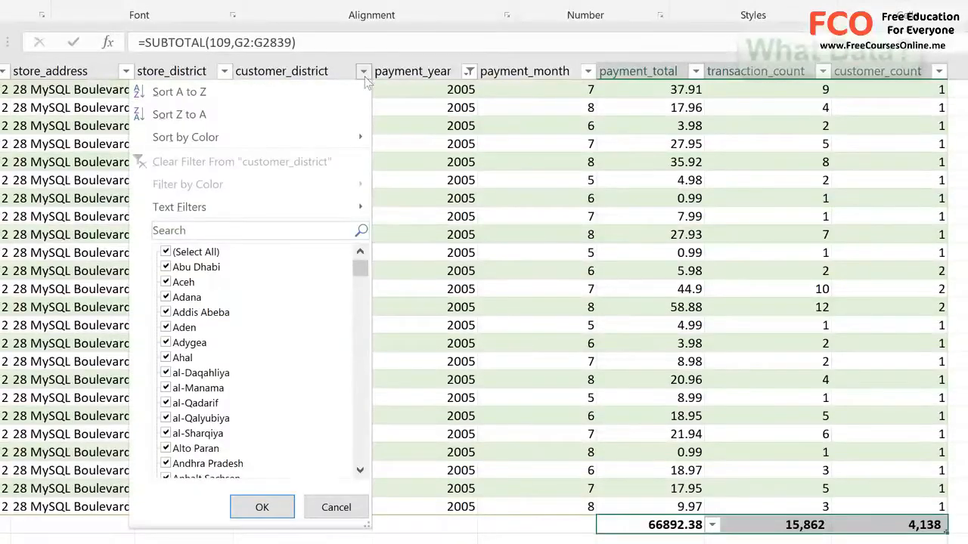
left_click(167, 254)
left_click(173, 231)
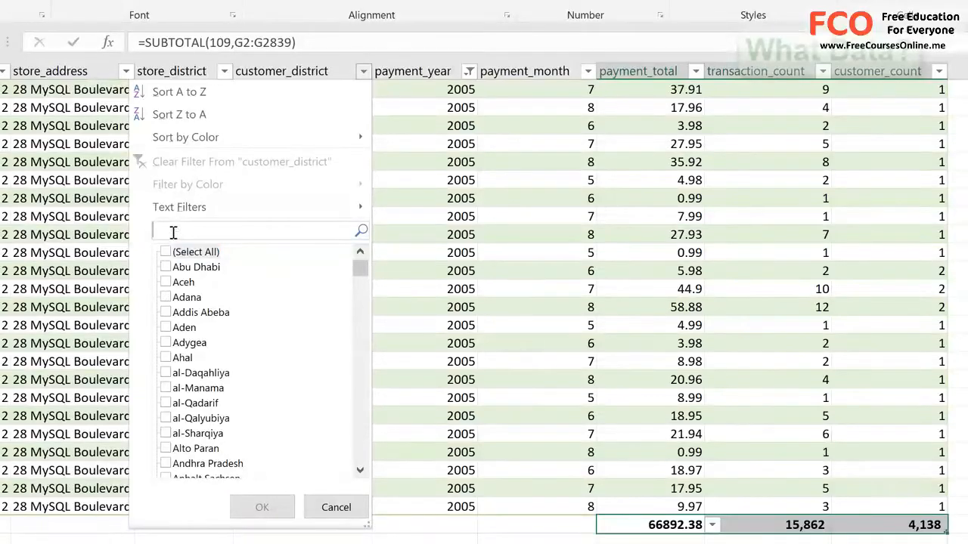
type("cal")
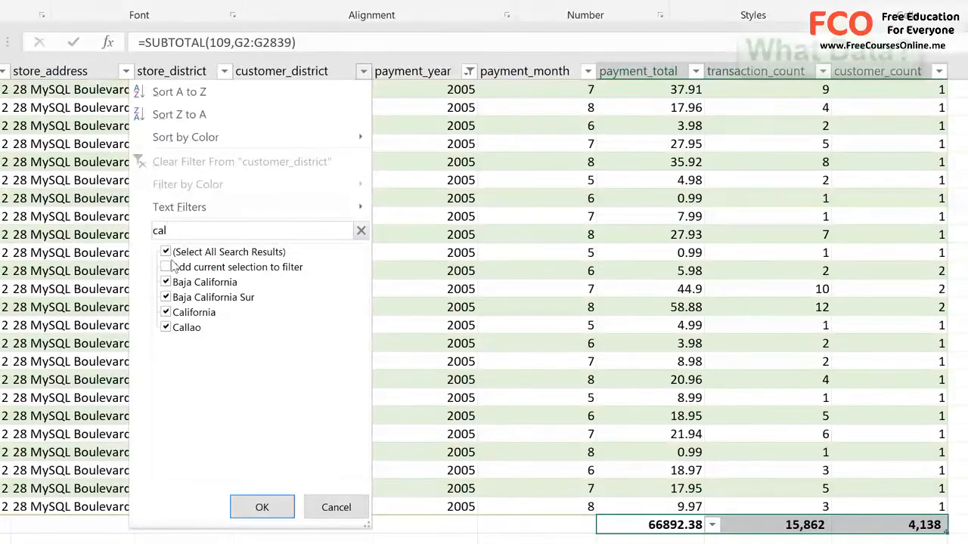
left_click(166, 251)
left_click(166, 312)
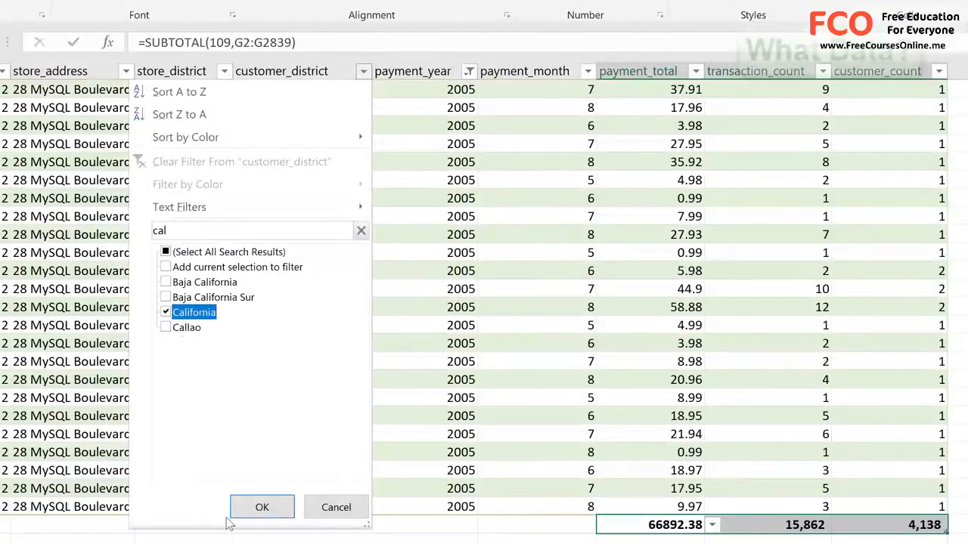
left_click(263, 508)
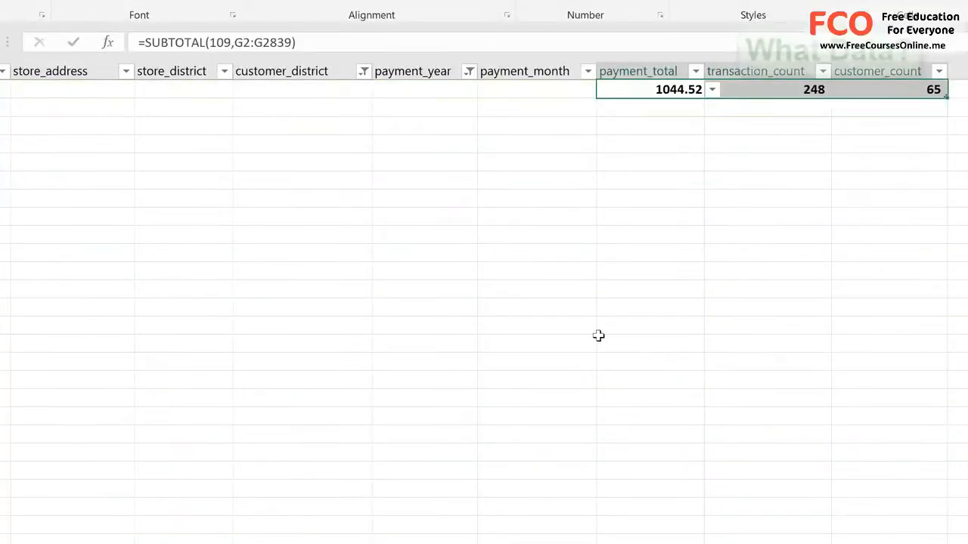
scroll(598, 336, "up", 5)
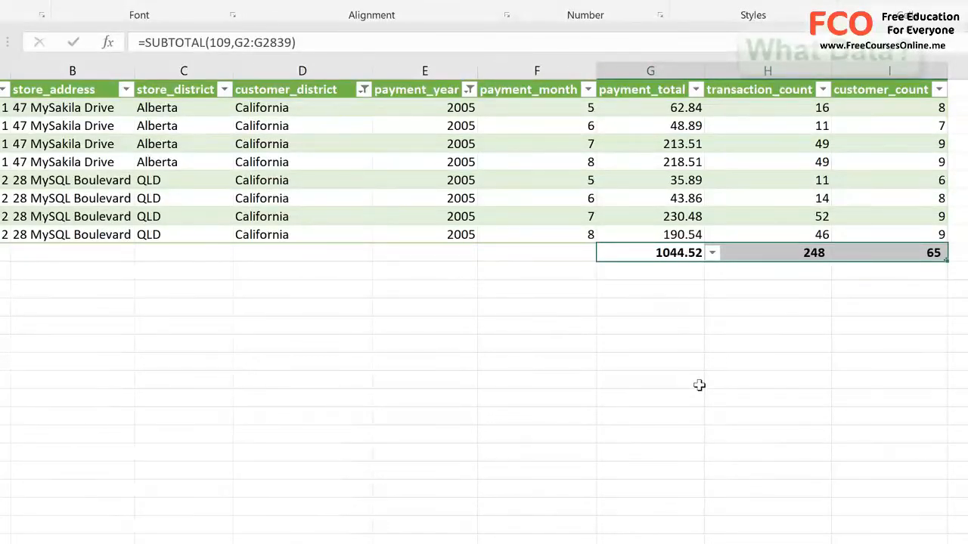
- Delete the payment_total, transaction_count and customer_count totals from the total row
left_click(657, 380)
left_click_drag(659, 252, 908, 248)
key("Delete")
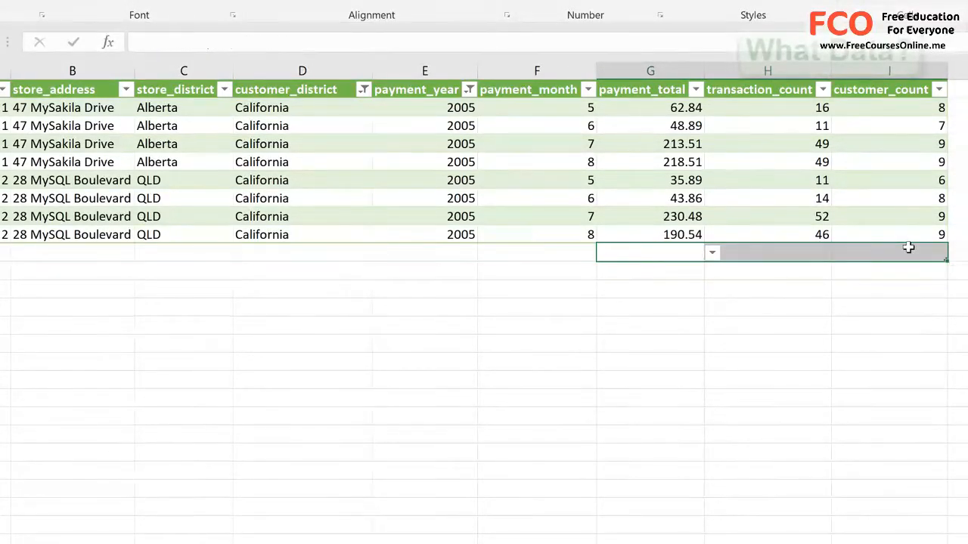
- Clear the filter from the customer_district column
left_click(558, 327)
left_click(364, 90)
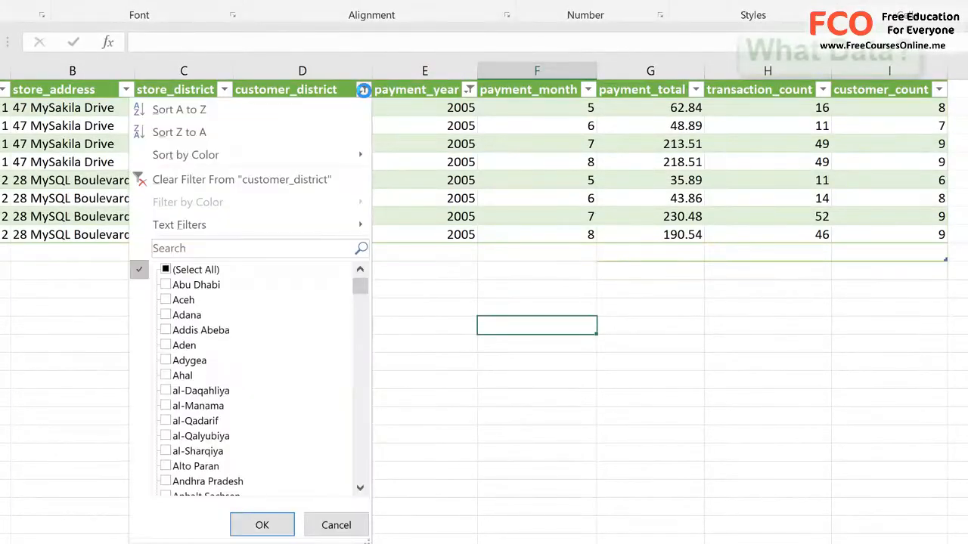
left_click(260, 180)
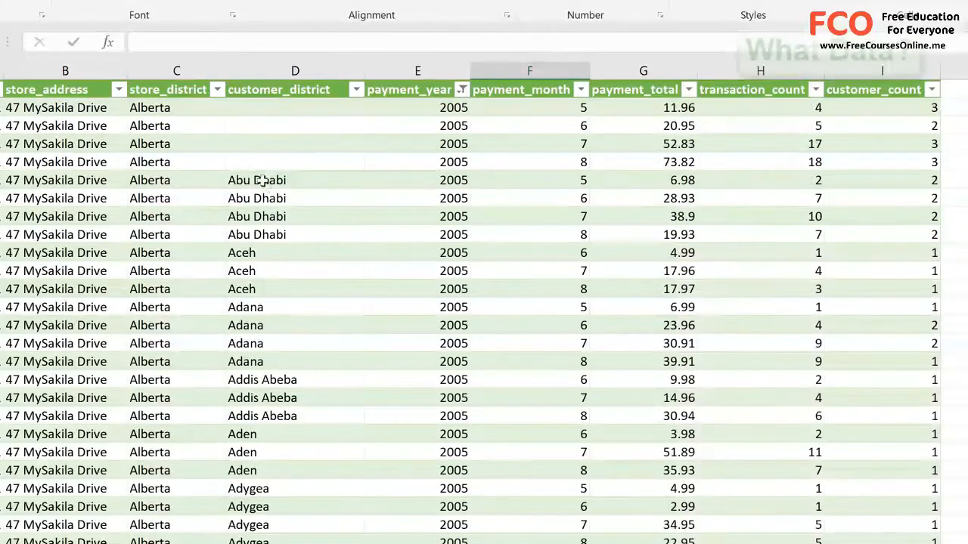
- Create a PivotTable on a new worksheet from the cus_pay_total table
left_click(385, 214)
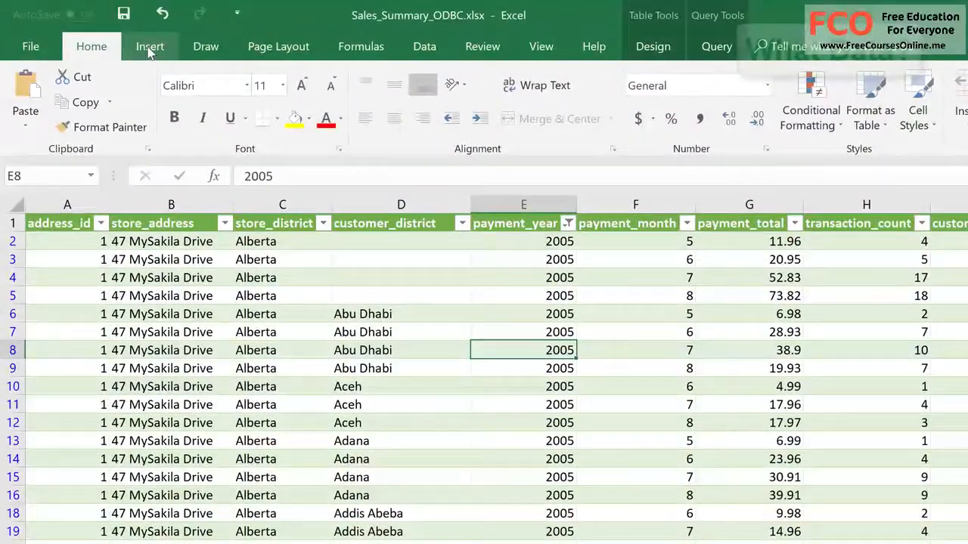
left_click(146, 46)
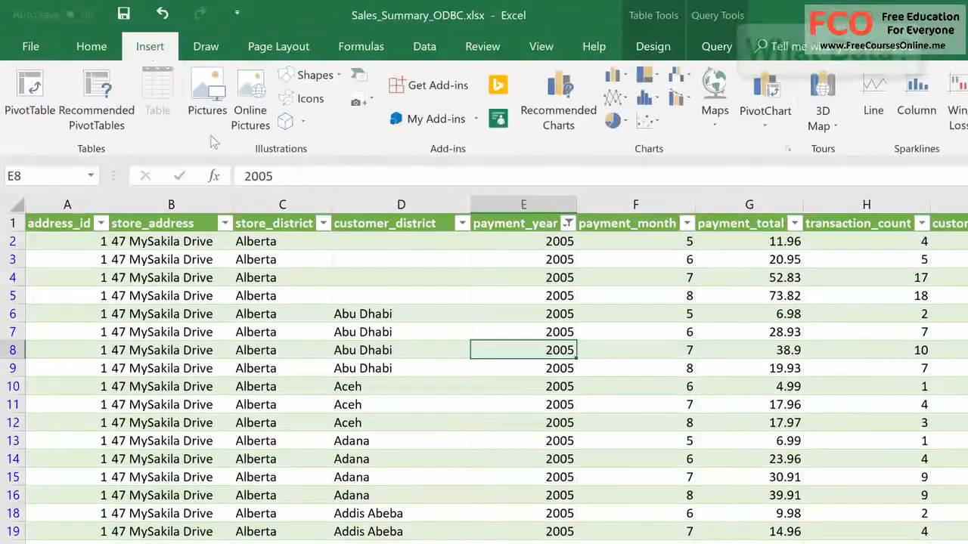
left_click(64, 224)
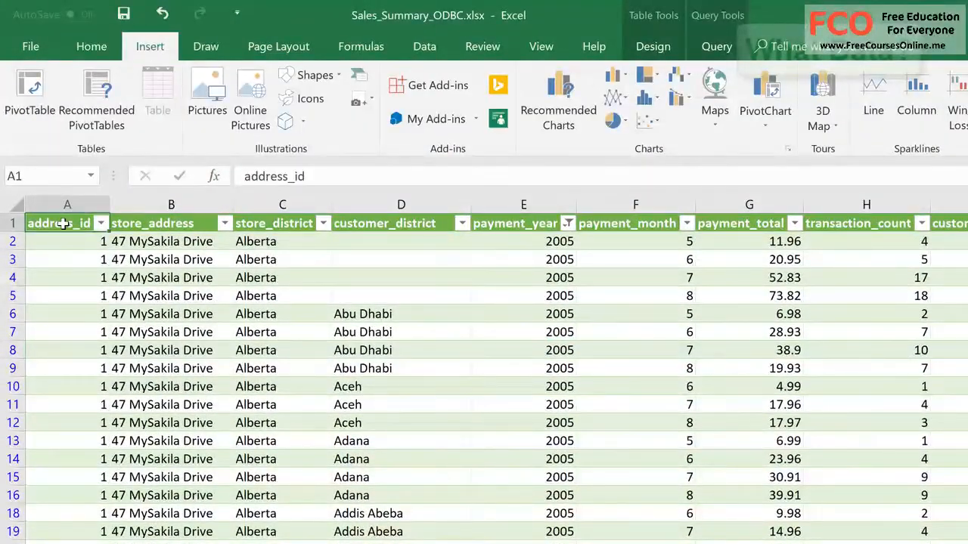
left_click(37, 96)
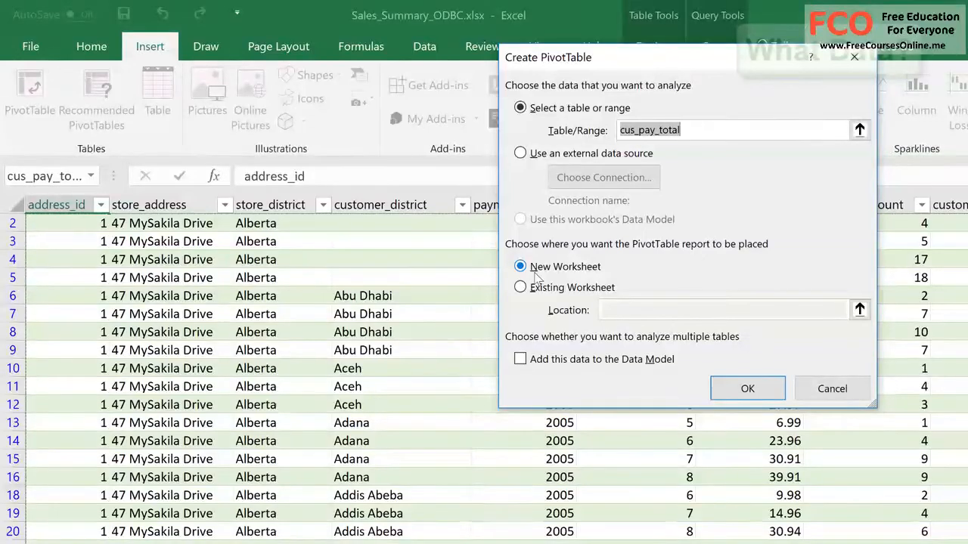
left_click(745, 390)
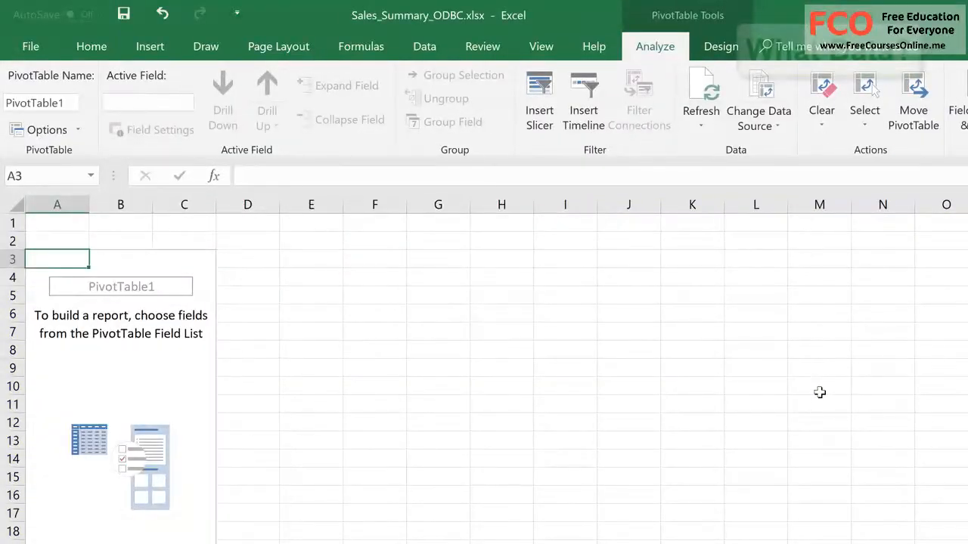
left_click(160, 388)
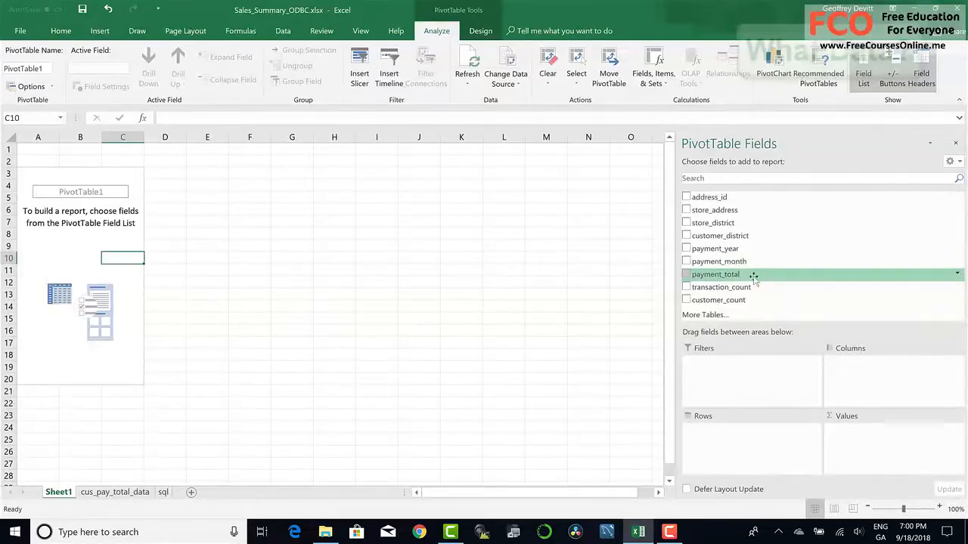
- Add payment_total to the PivotTable's values, and payment_year followed by payment_month to its rows
left_click_drag(753, 276, 896, 443)
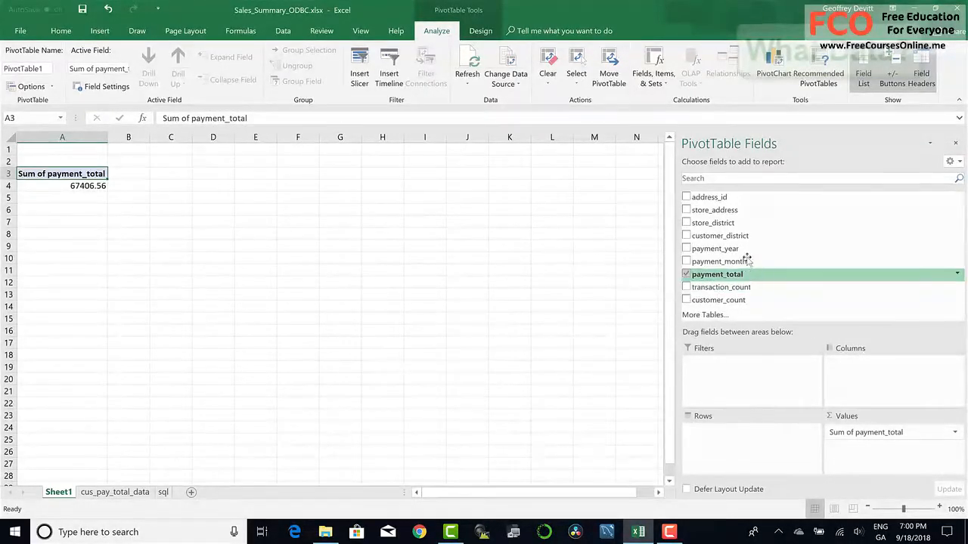
left_click_drag(737, 249, 752, 441)
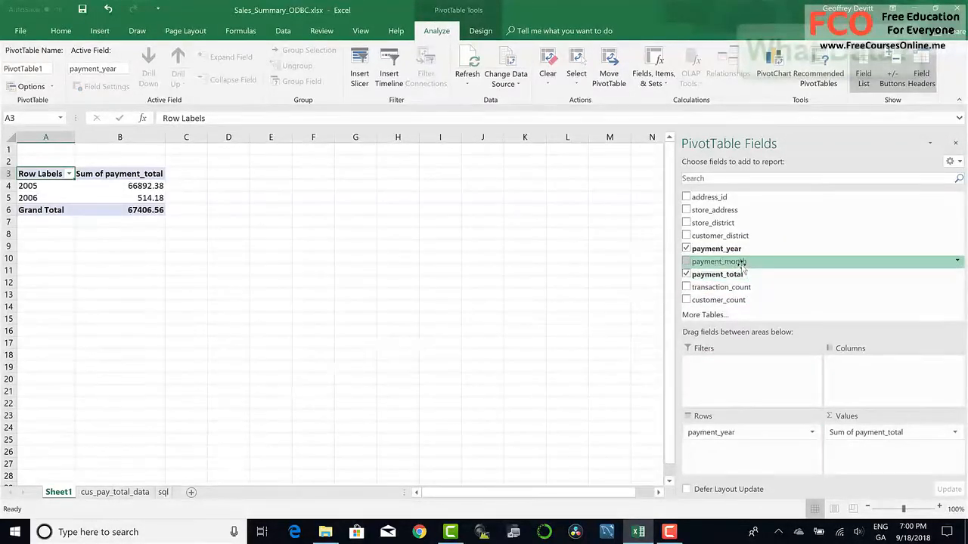
left_click_drag(722, 261, 770, 454)
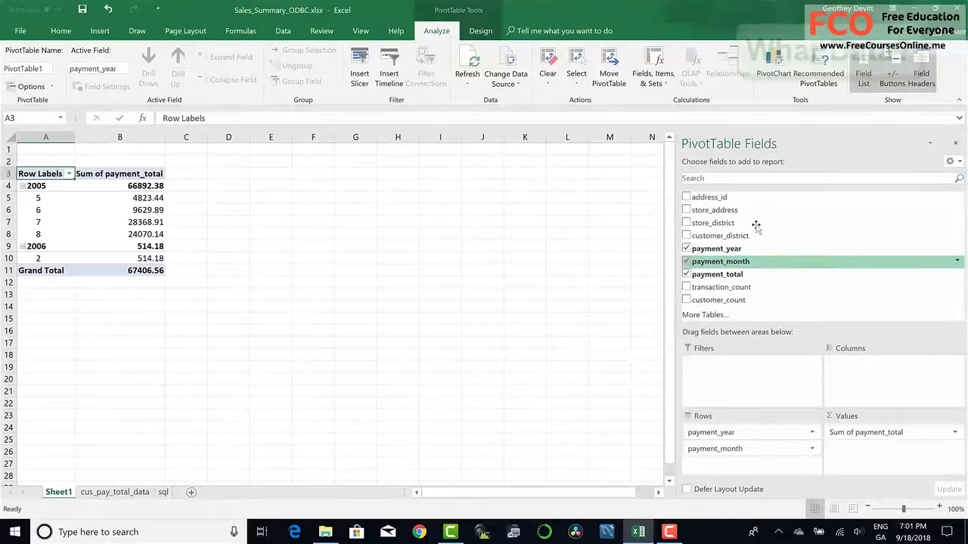
- Add store_district and customer_district as report filters of the PivotTable
left_click_drag(710, 222, 778, 386)
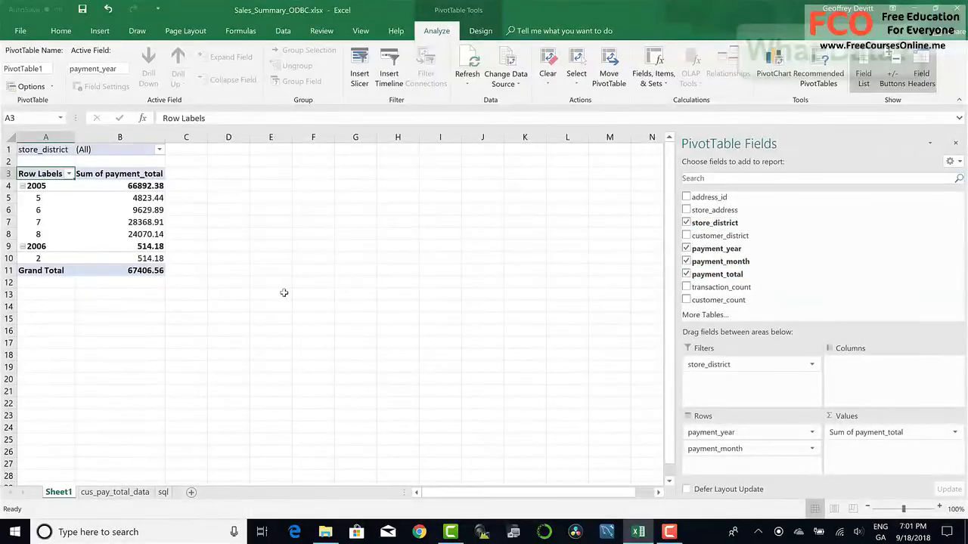
left_click(160, 150)
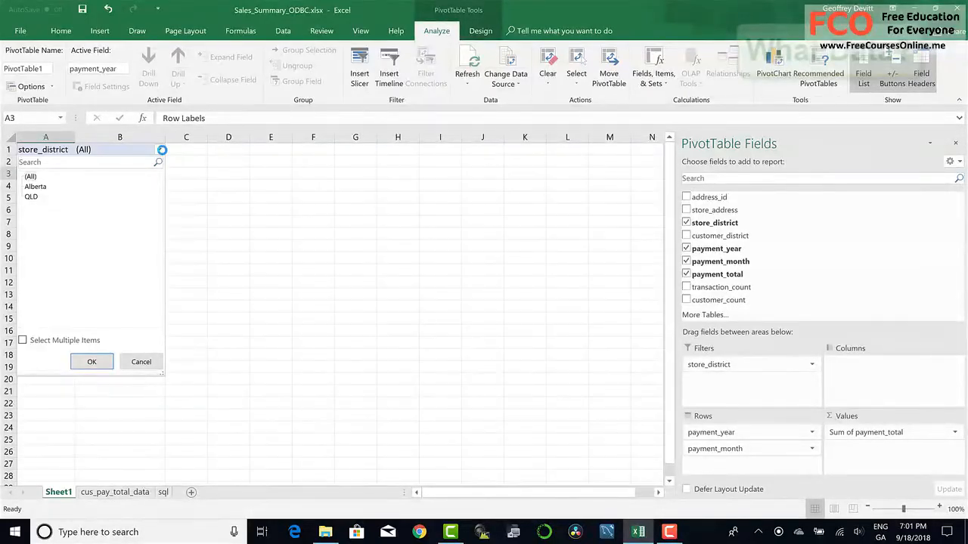
left_click(162, 150)
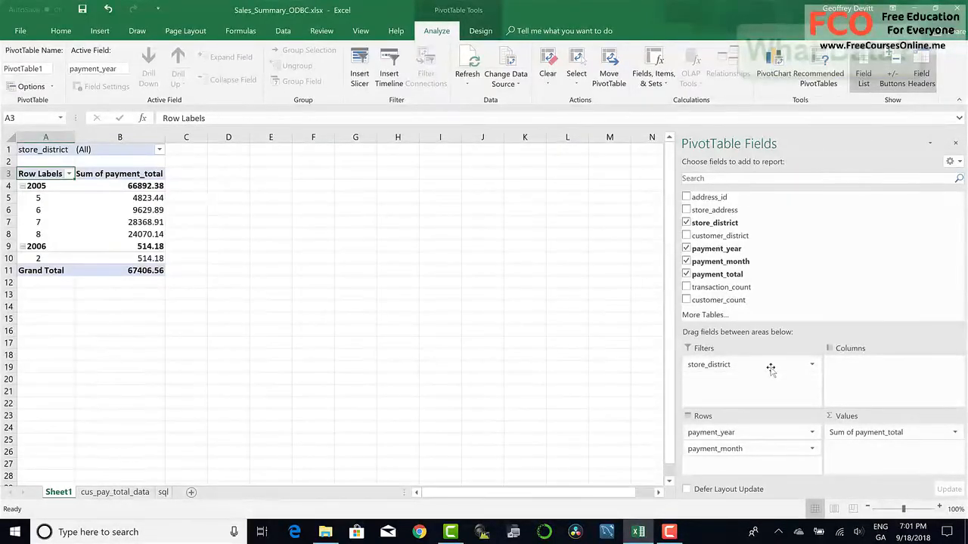
left_click_drag(737, 235, 754, 375)
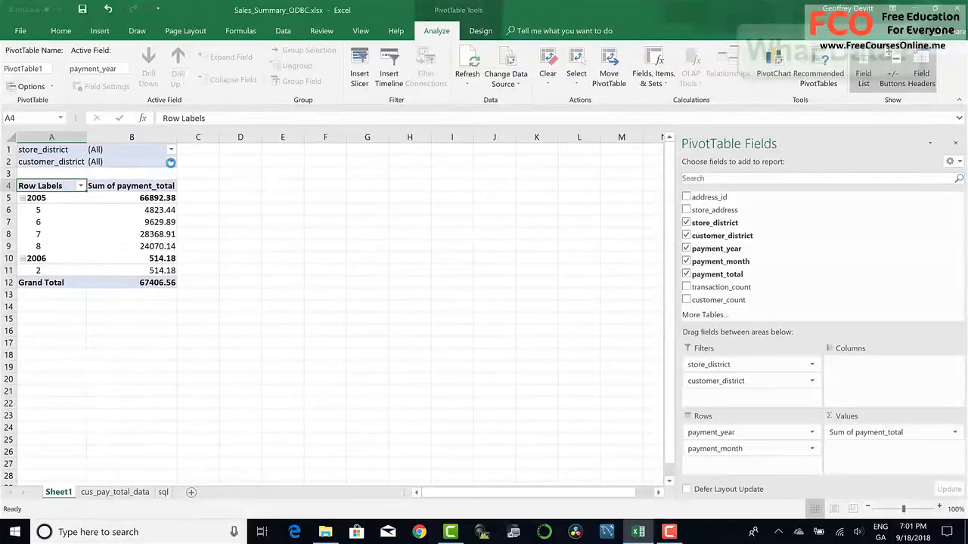
- Filter the PivotTable's customer_district to California with selection of multiple items enabled
left_click(171, 162)
scroll(64, 246, "down", 10)
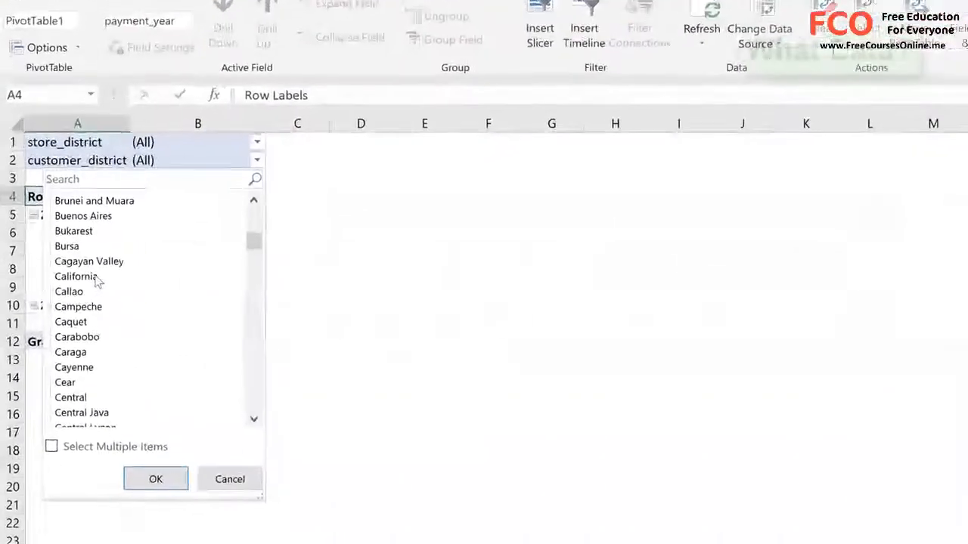
left_click(98, 279)
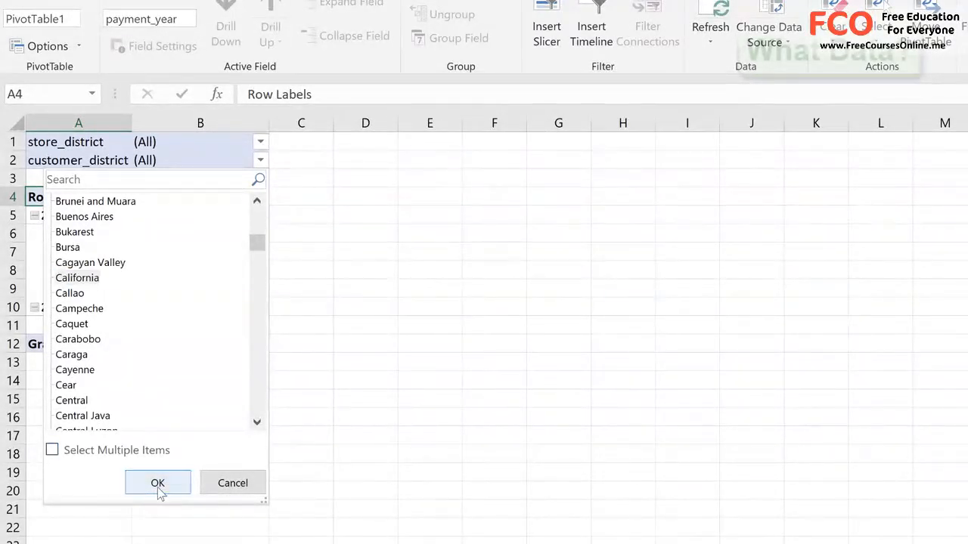
left_click(53, 451)
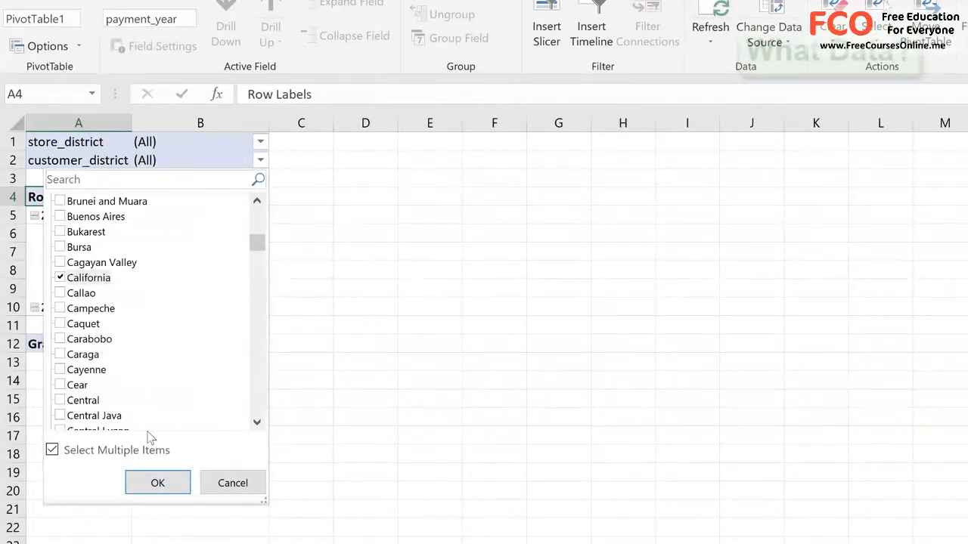
left_click(159, 486)
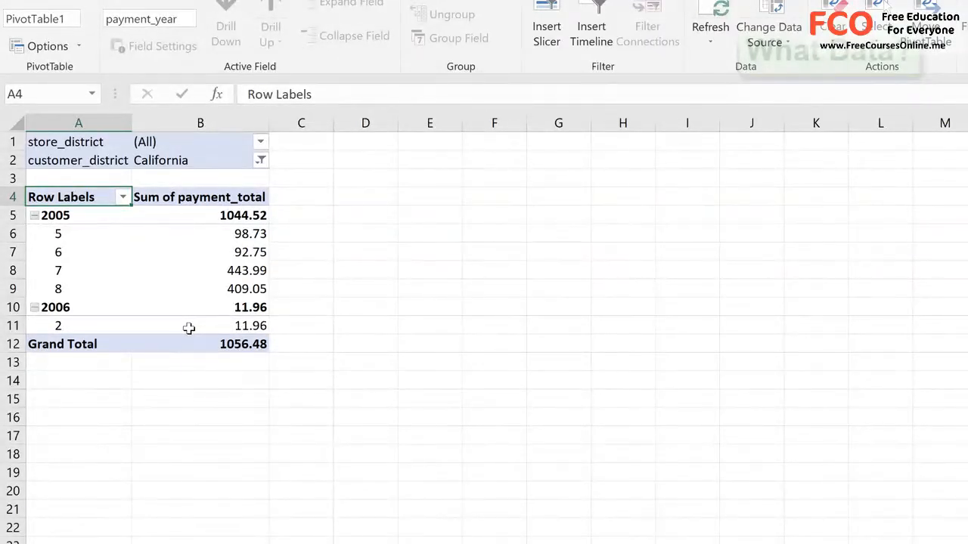
- Add payment_total to the PivotTable's values a second time
mouse_move(190, 325)
left_click(201, 197)
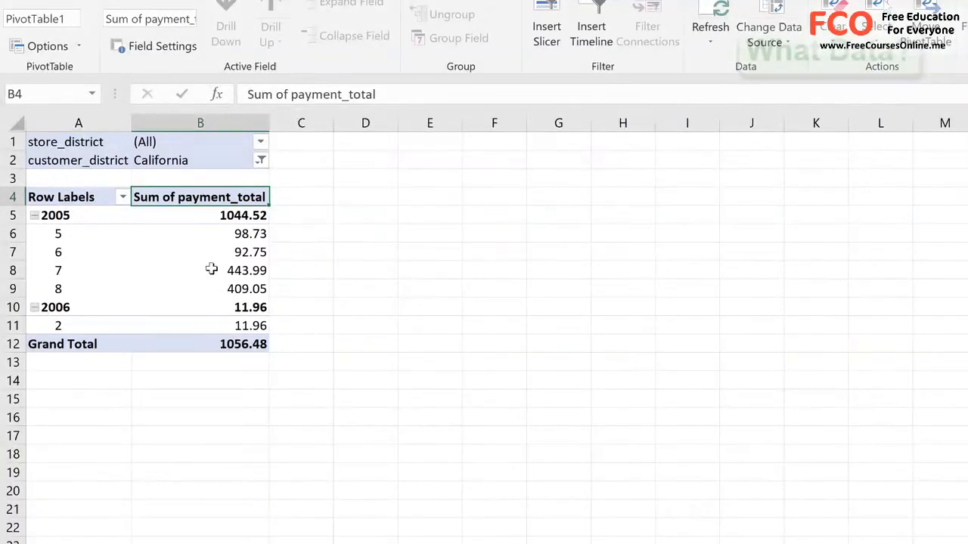
mouse_move(235, 299)
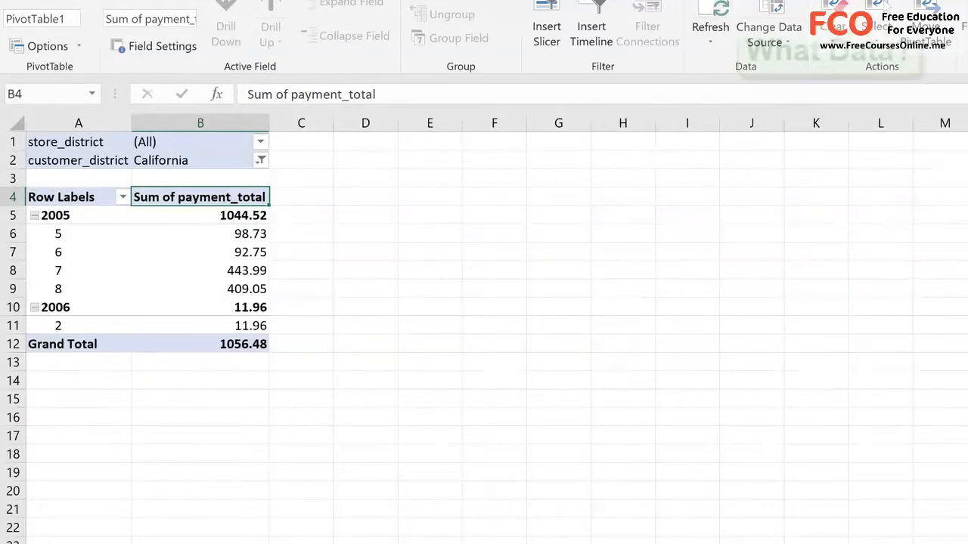
left_click_drag(681, 183, 845, 459)
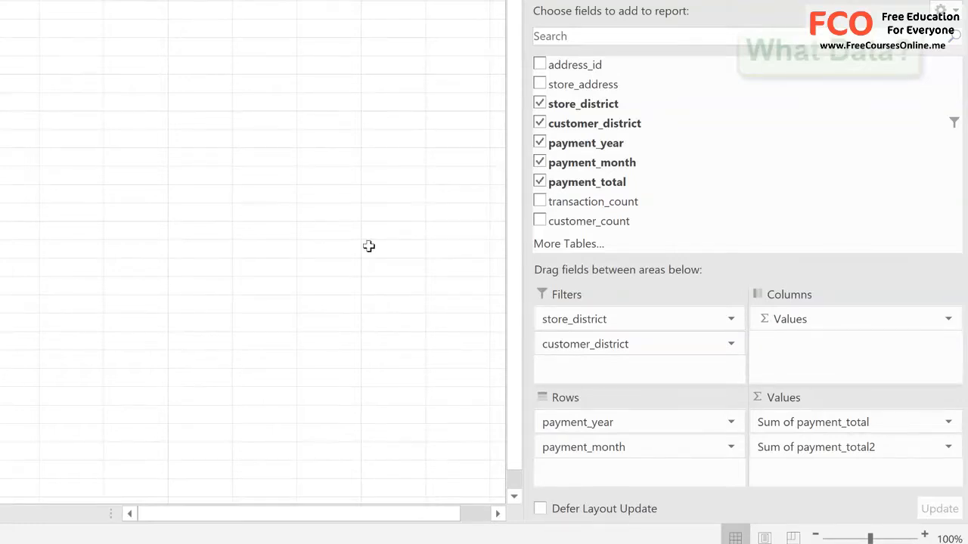
- Set the second payment_total value field to show values as Difference From, with base field payment_month and base item (previous)
left_click(949, 449)
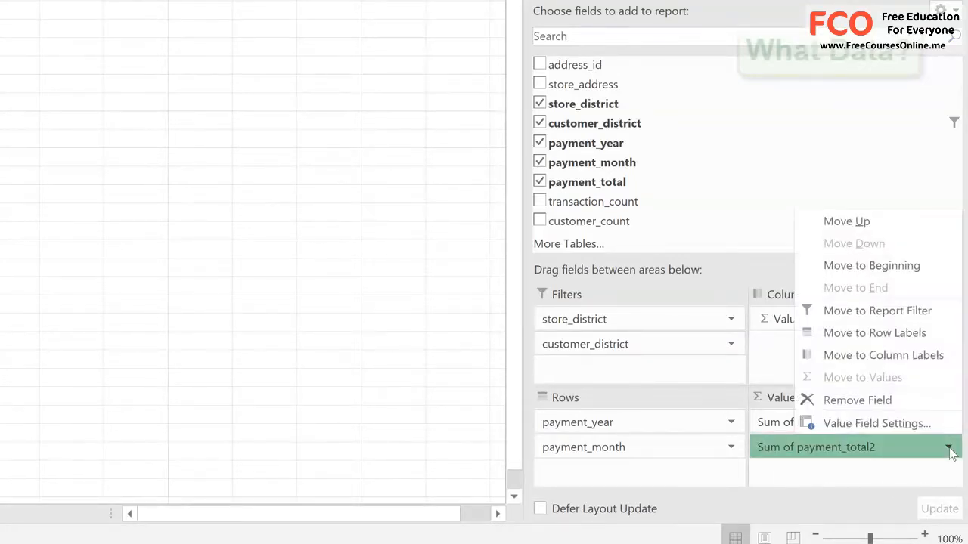
left_click(930, 424)
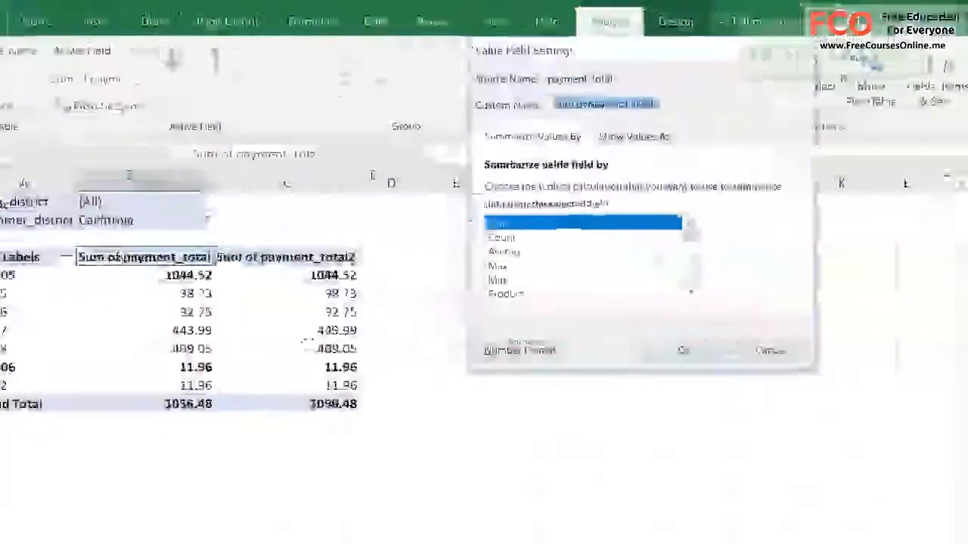
left_click(675, 164)
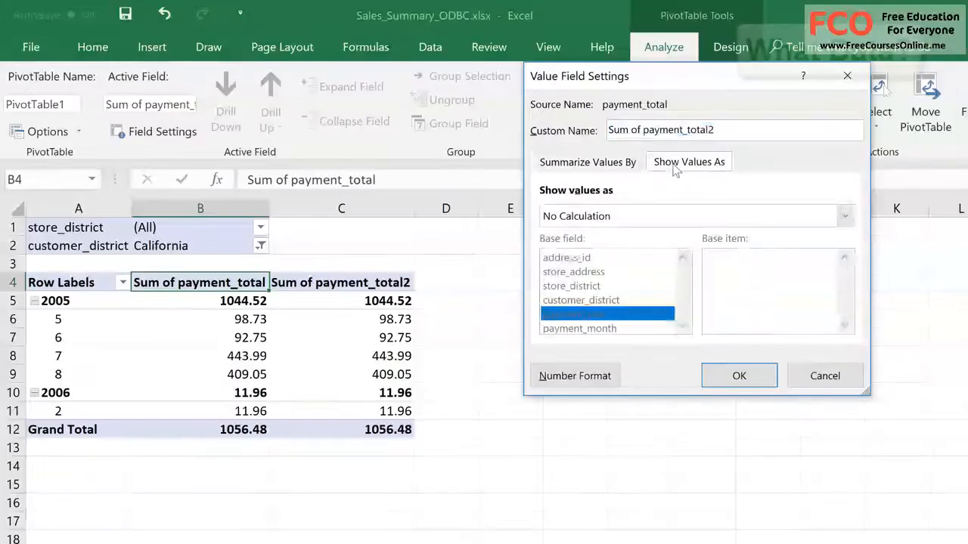
left_click(668, 218)
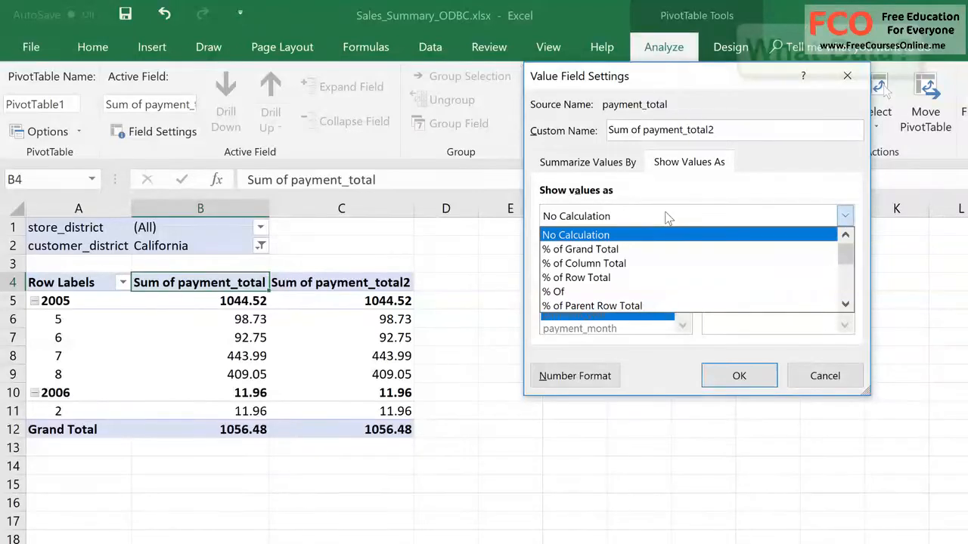
scroll(697, 262, "down", 1)
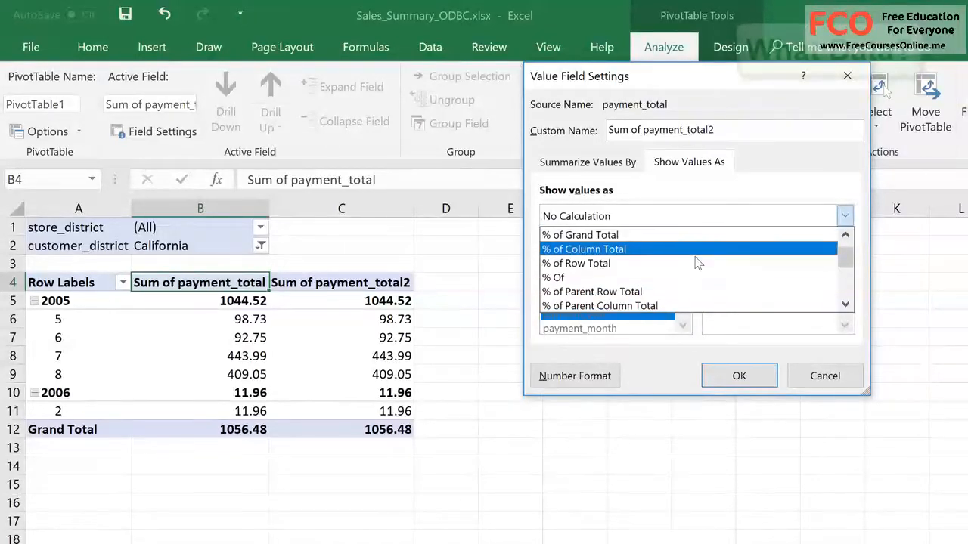
scroll(697, 262, "down", 2)
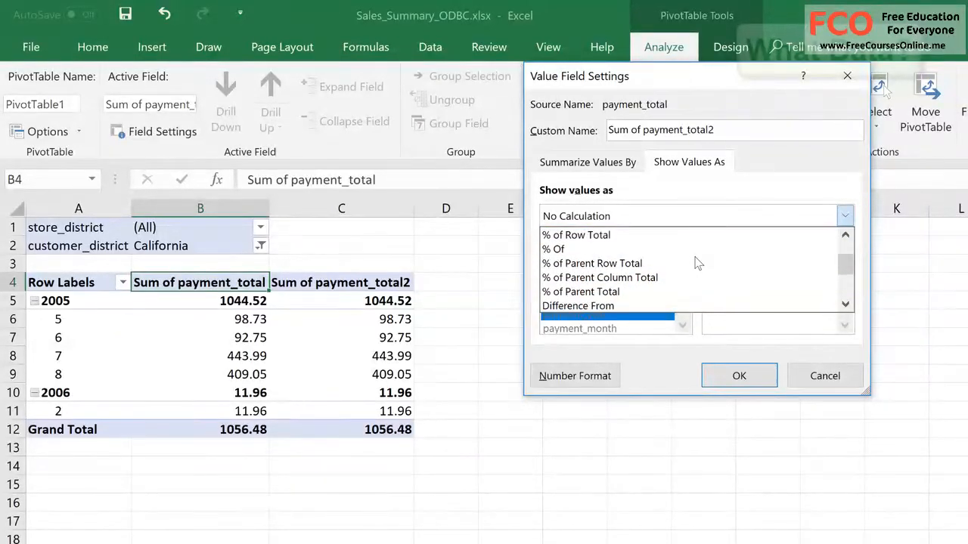
scroll(697, 263, "down", 1)
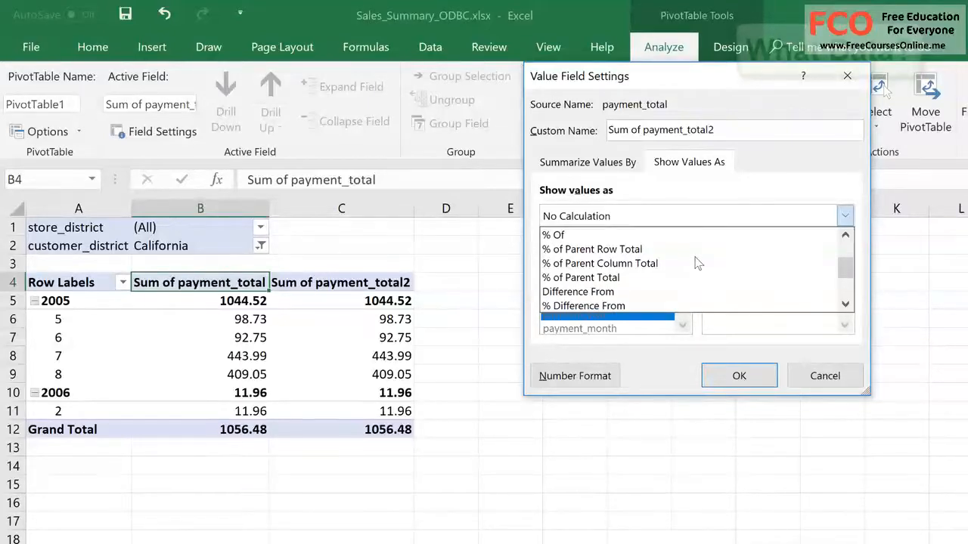
left_click(631, 293)
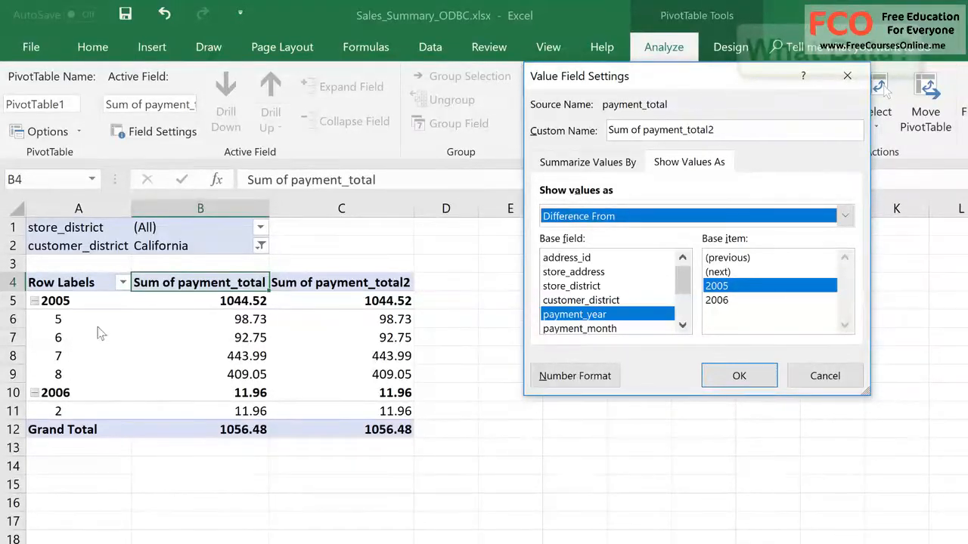
left_click(616, 330)
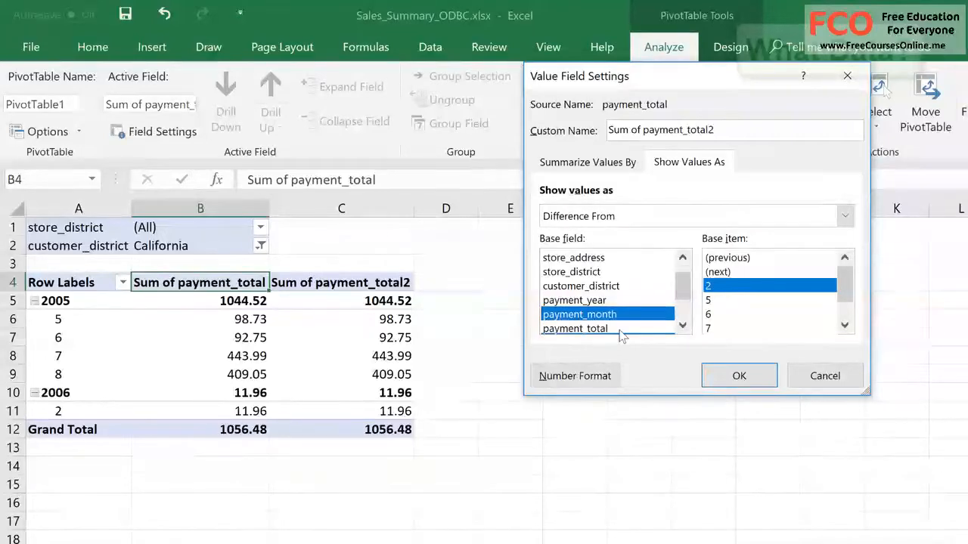
left_click(742, 258)
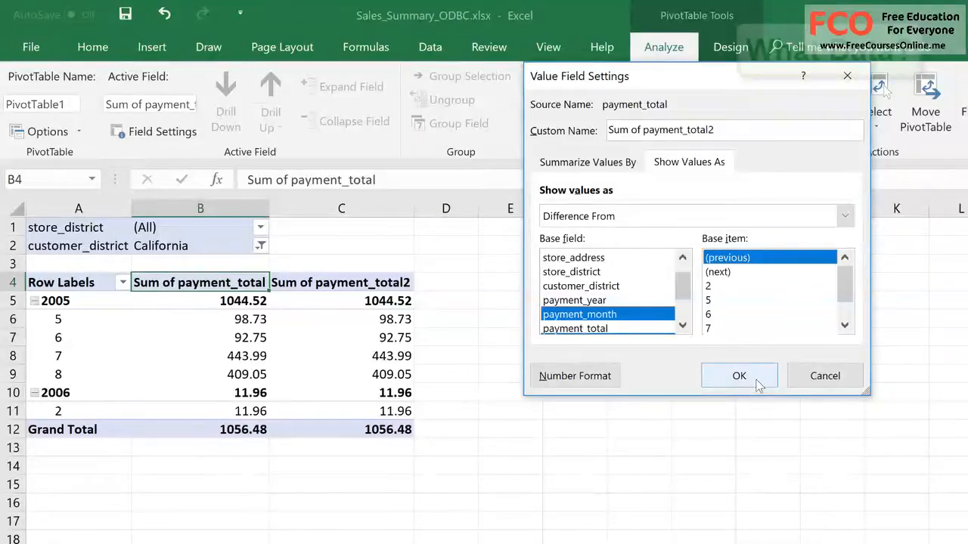
- Give the second payment_total value field the custom name "Payment Diff" and apply its settings
triple_click(742, 130)
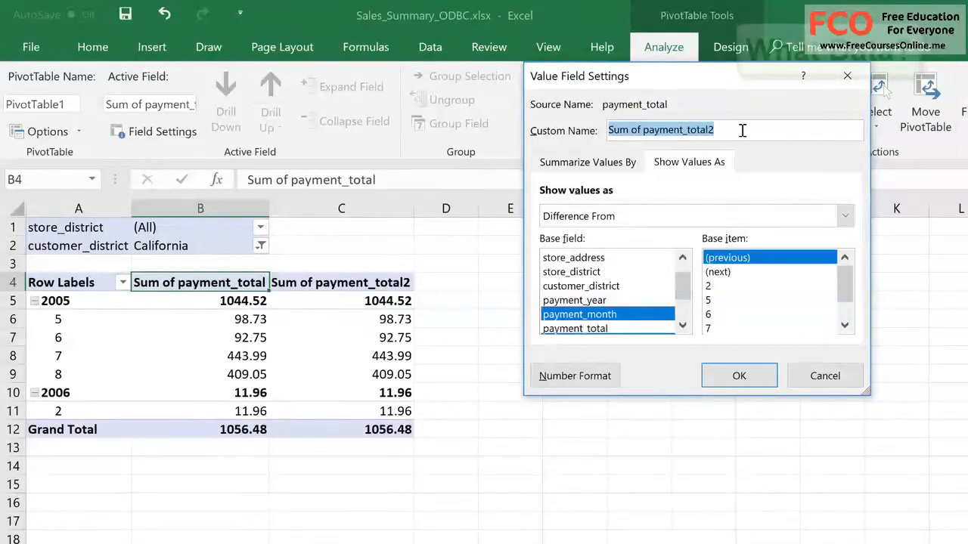
type("p")
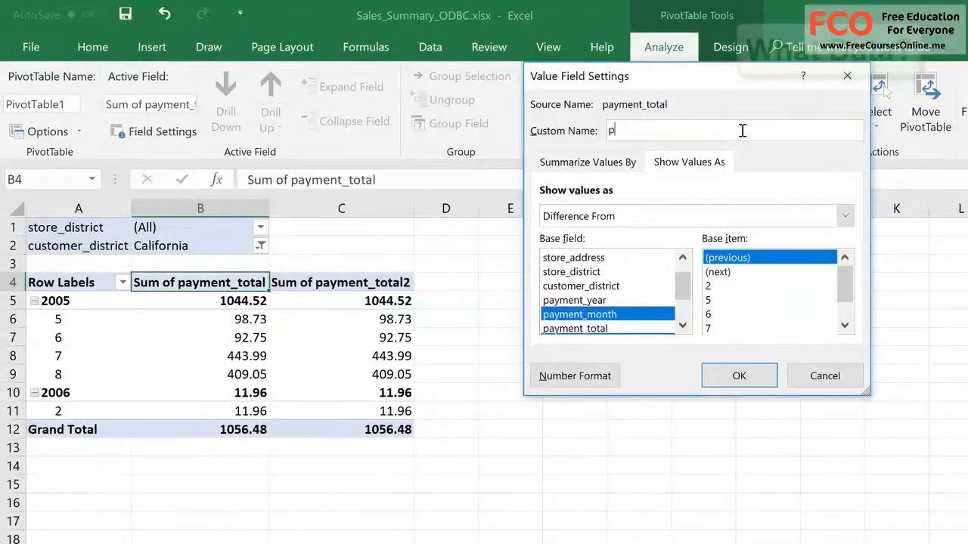
key("BackSpace")
key("BackSpace")
key("BackSpace")
type("Paymenty")
key("BackSpace")
key("BackSpace")
type("Diff")
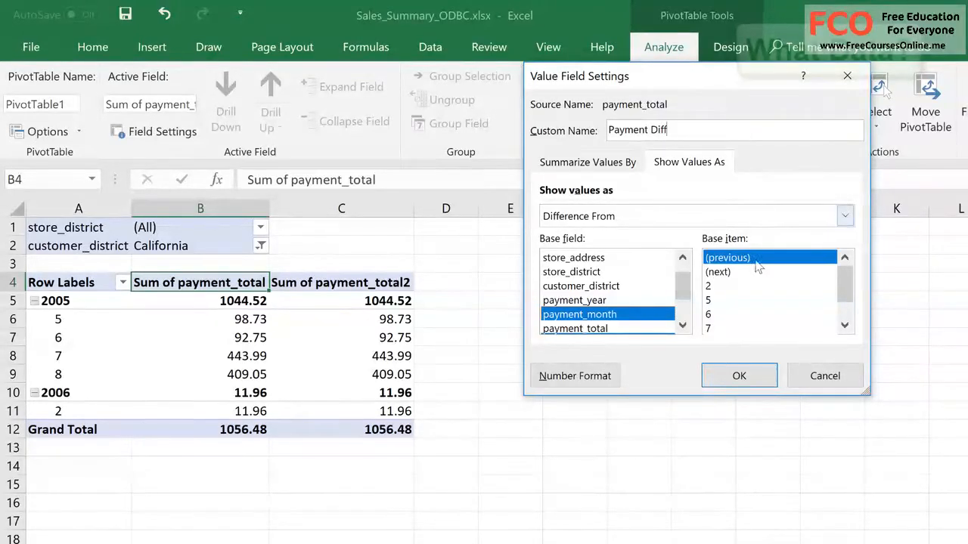
left_click(756, 376)
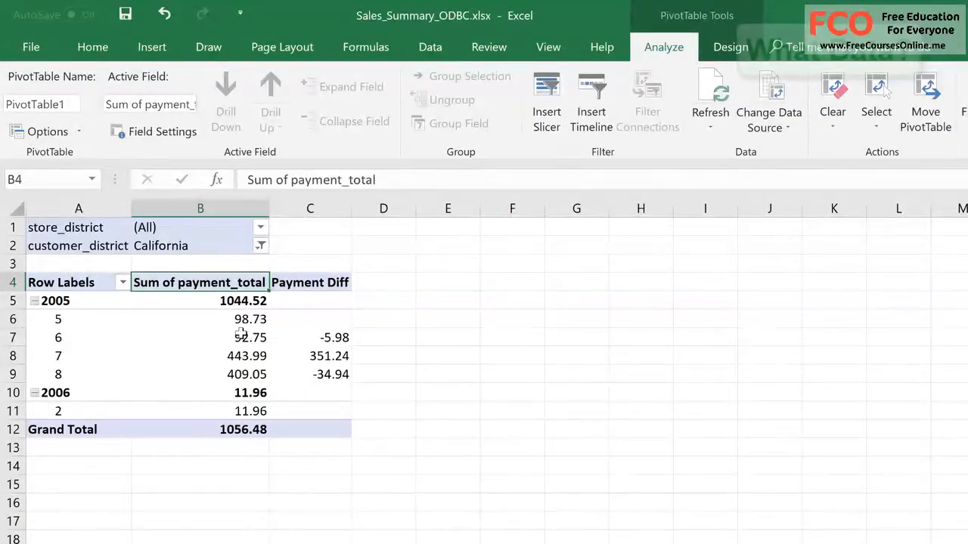
- Reset the PivotTable's customer_district filter to show all districts
mouse_move(244, 338)
mouse_move(242, 320)
mouse_move(344, 352)
mouse_move(242, 365)
left_click(259, 246)
left_click(61, 286)
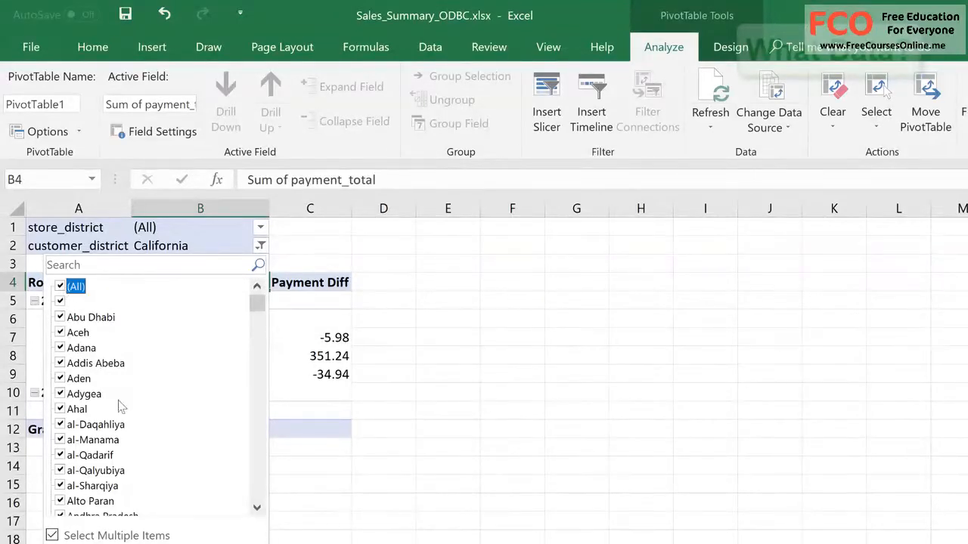
key("Return")
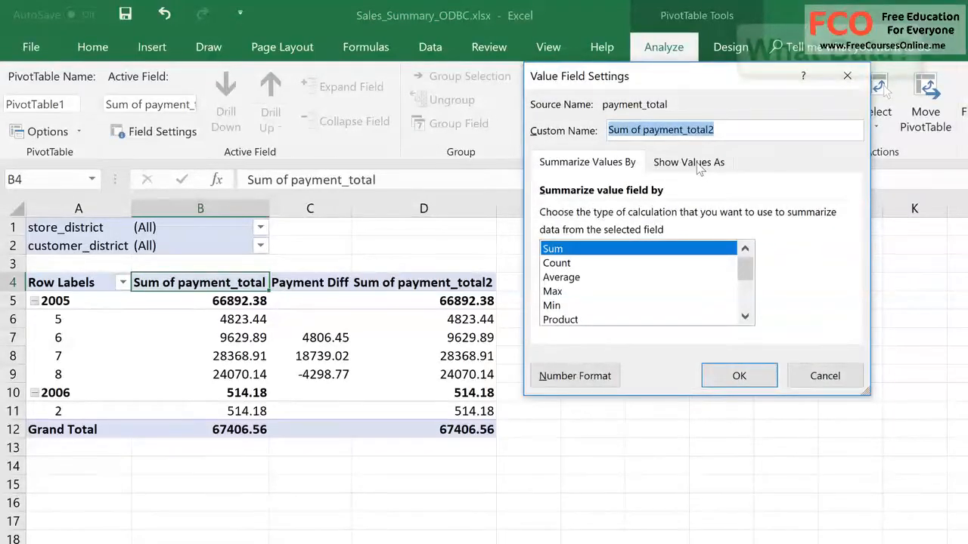
- Set the third payment_total value field to show values as % Difference From, with base field payment_month and base item (previous)
left_click(699, 167)
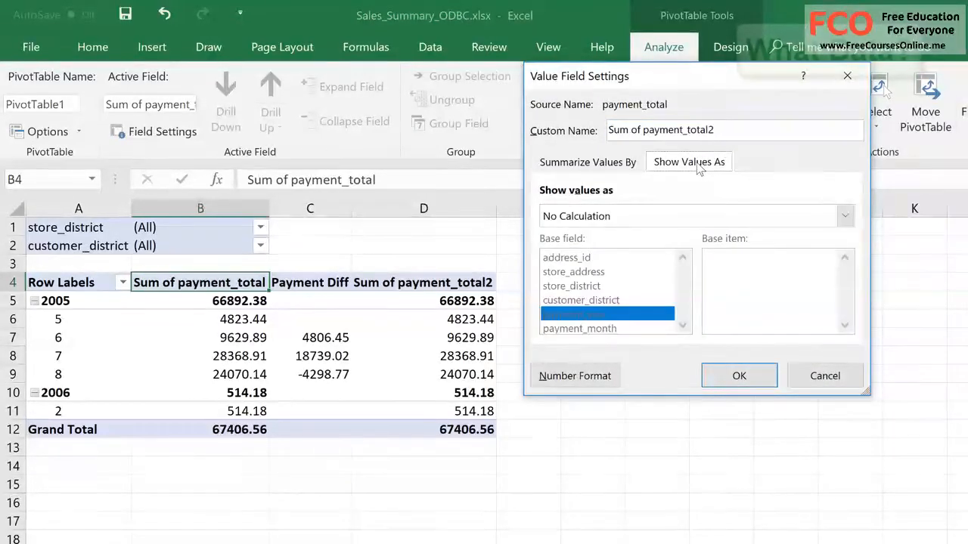
left_click(640, 219)
scroll(648, 266, "down", 2)
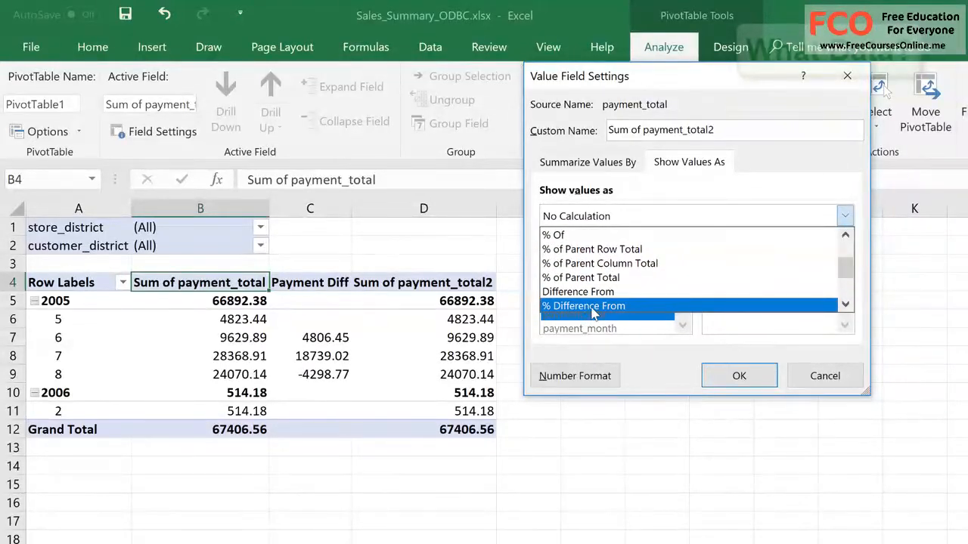
left_click(592, 306)
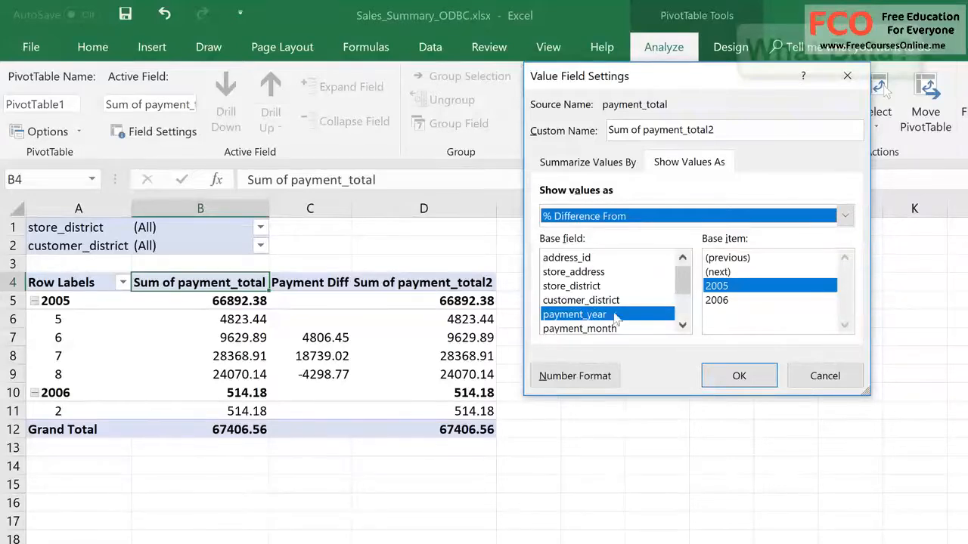
left_click(584, 329)
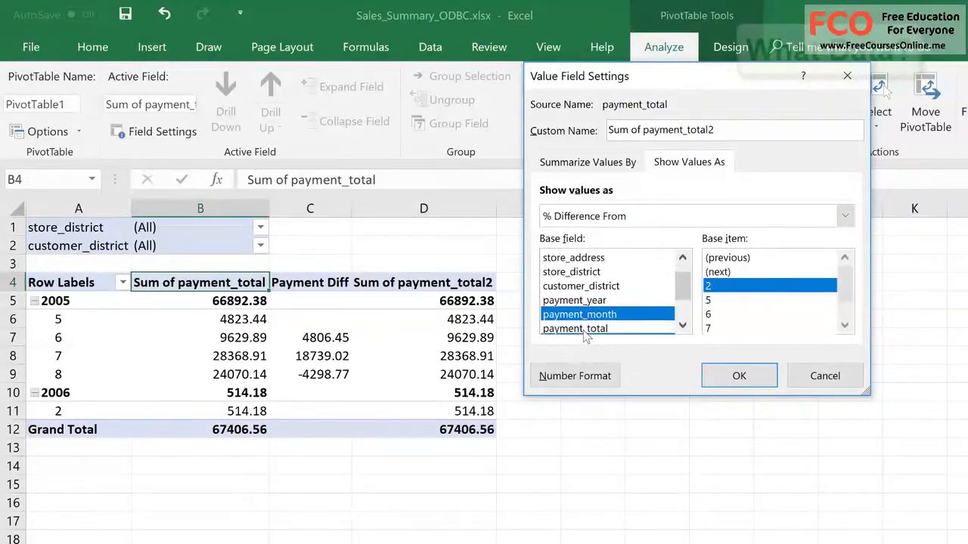
left_click(732, 259)
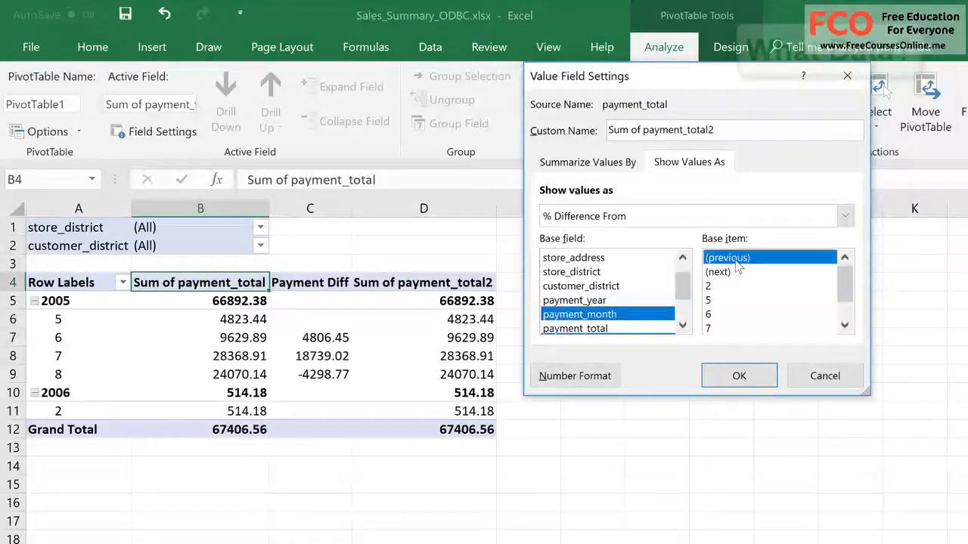
left_click(739, 375)
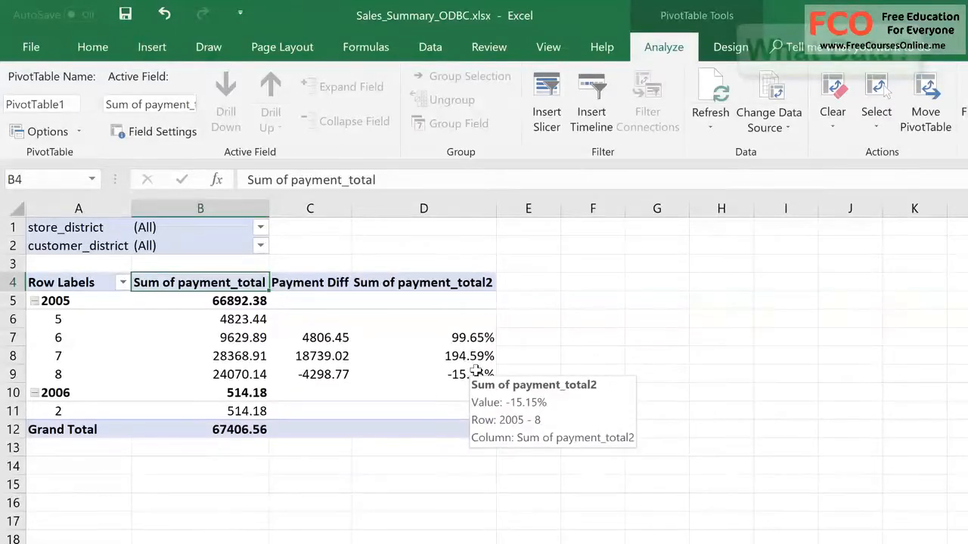
- Rename the percentage difference column in the PivotTable header as "Payment Diff %"
left_click(422, 282)
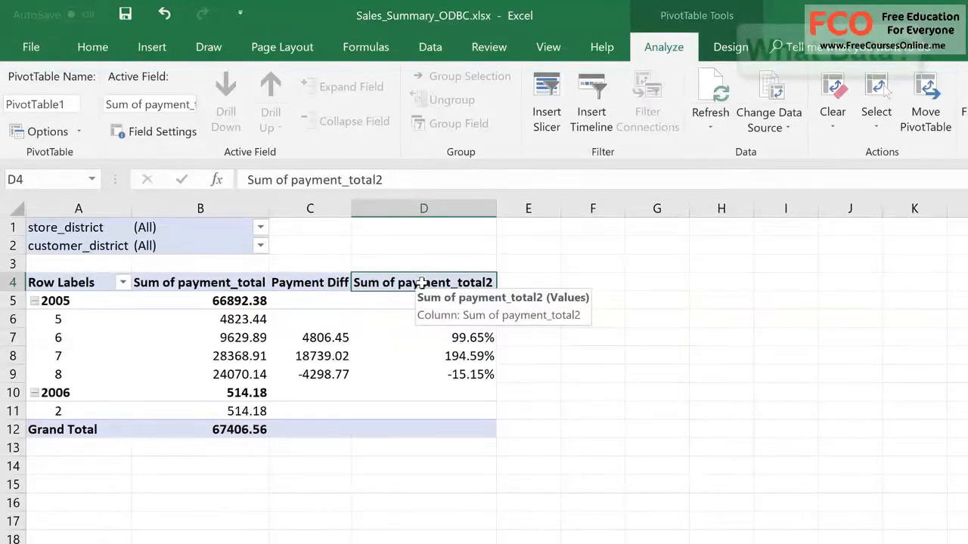
type("Pay")
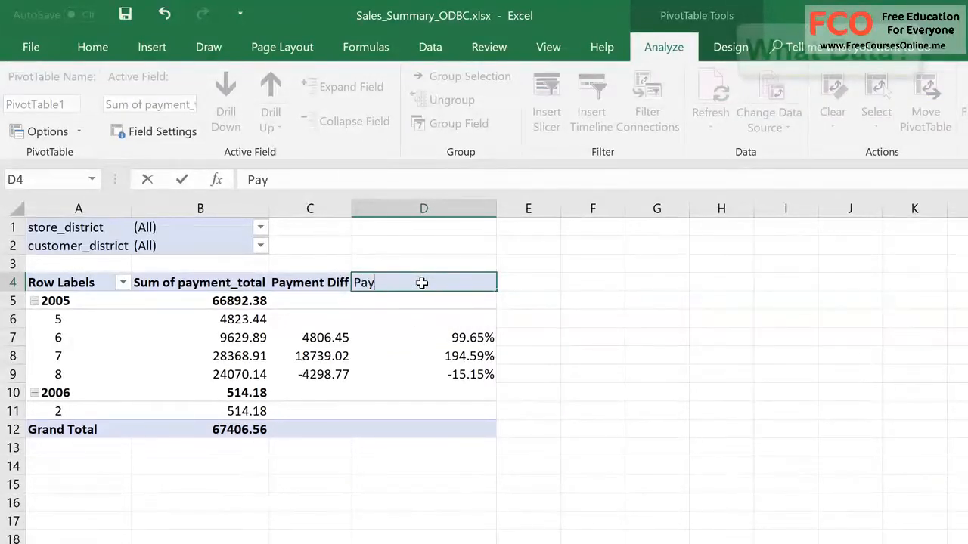
type("ment Diff")
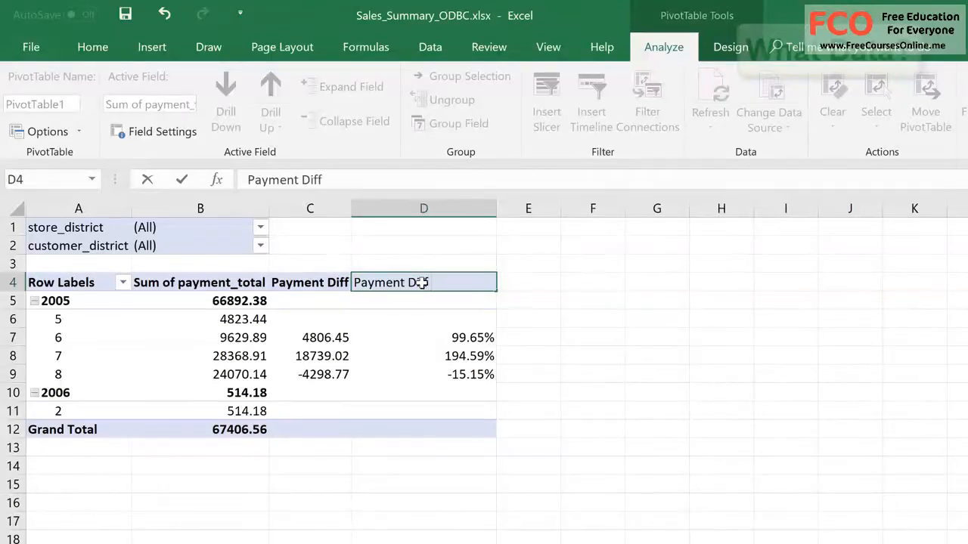
type(" %")
key("Return")
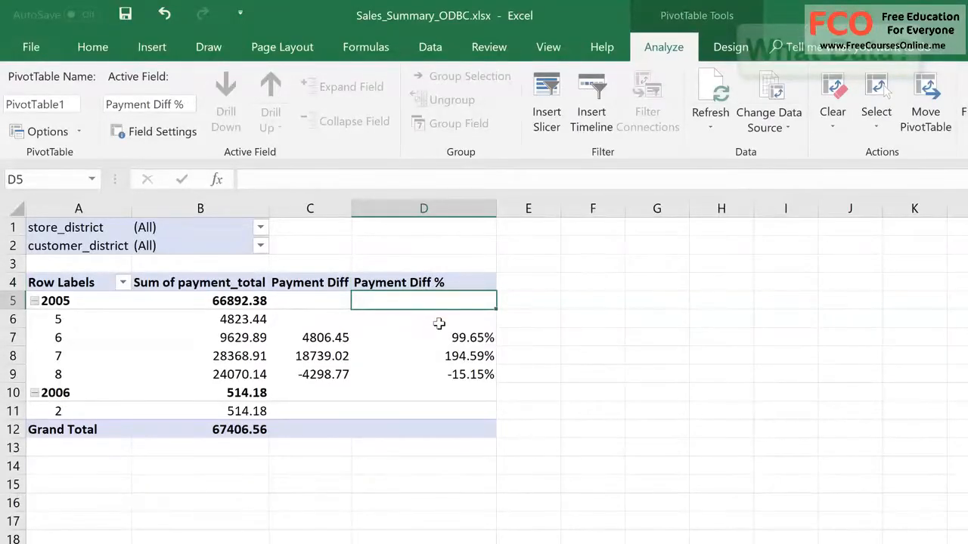
- Rename the "Sum of payment_total" column in the PivotTable header as "Payment Total"
left_click(236, 284)
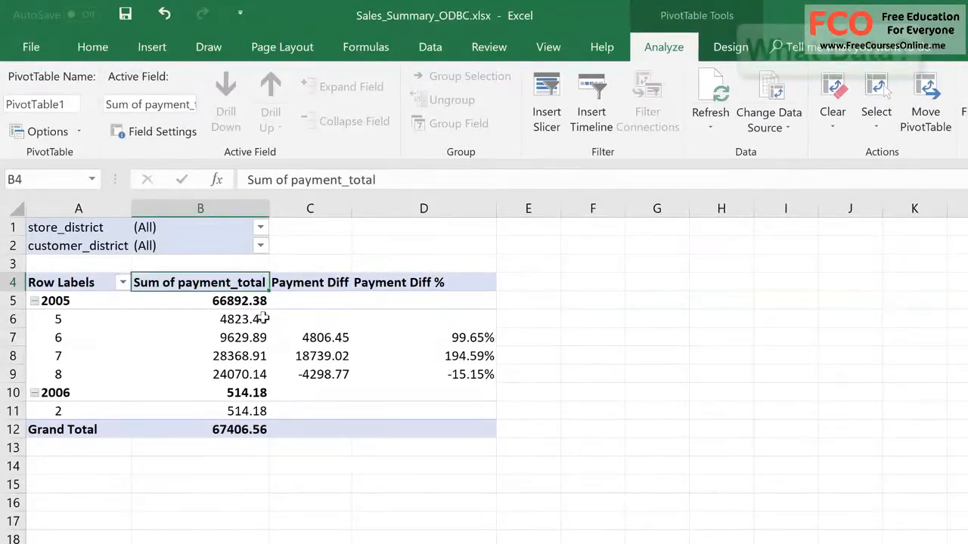
mouse_move(263, 319)
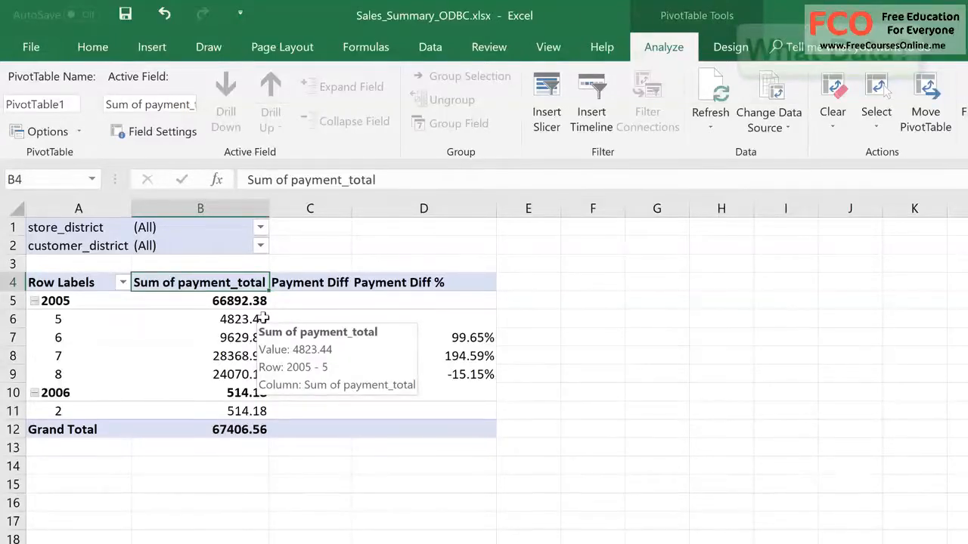
type("Paym")
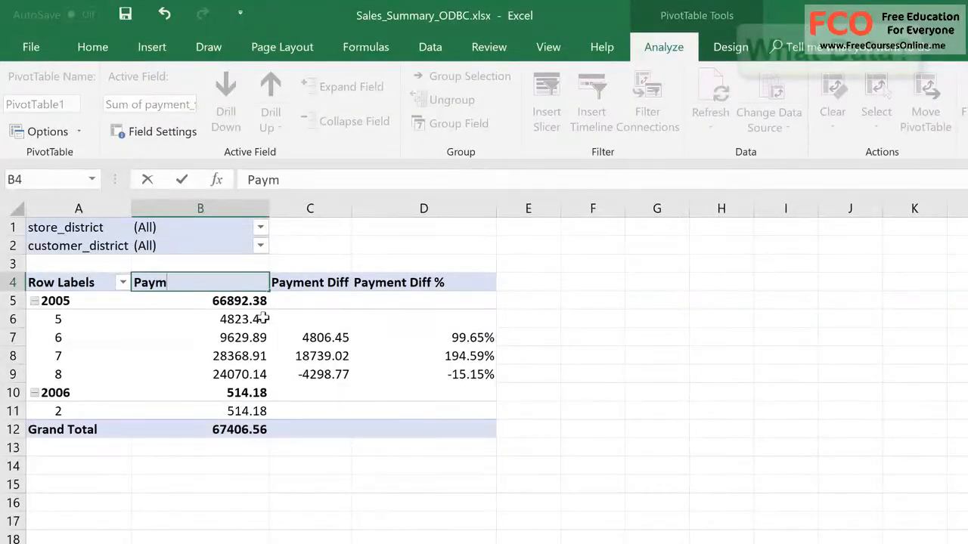
type("ent Total")
key("Return")
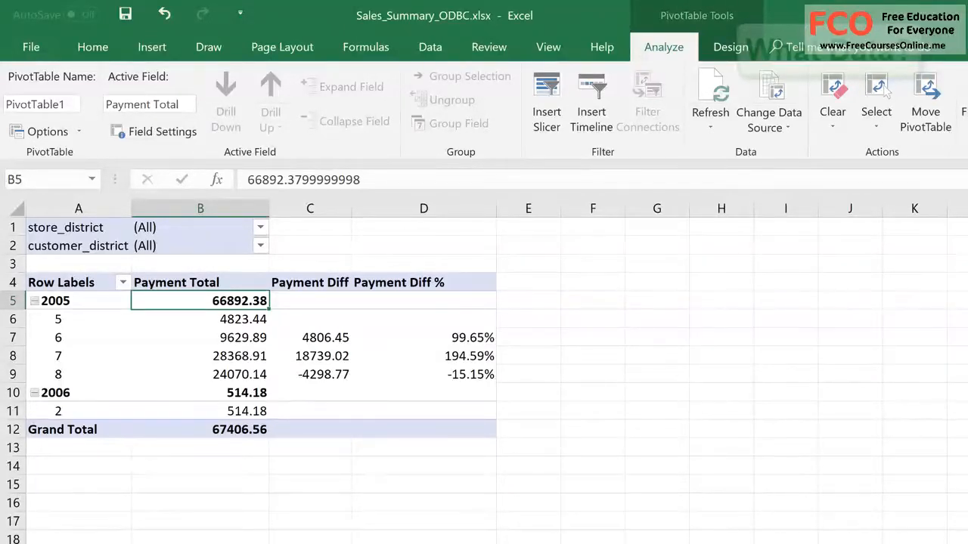
- Try to rename the first PivotTable value column as "payment_total", the same name as its source field
left_click(217, 281)
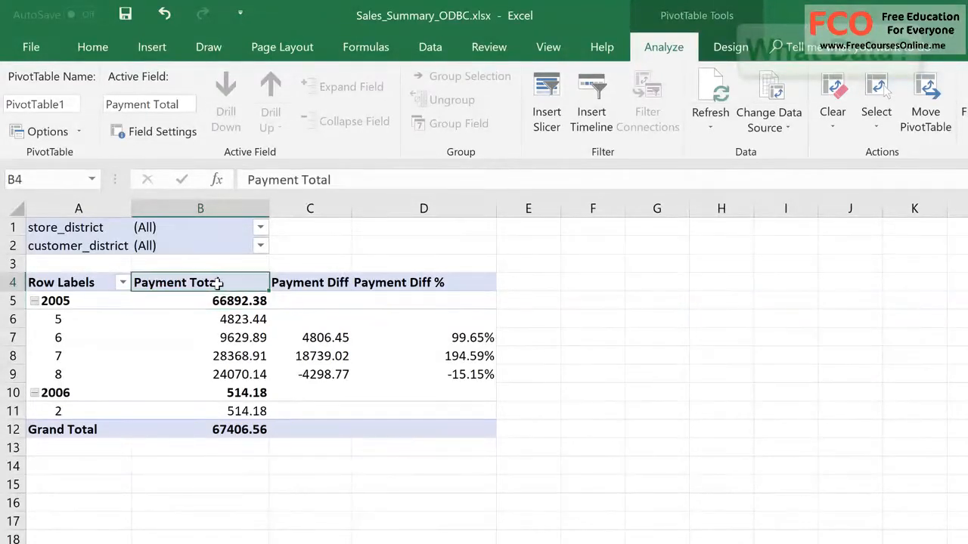
type("payme")
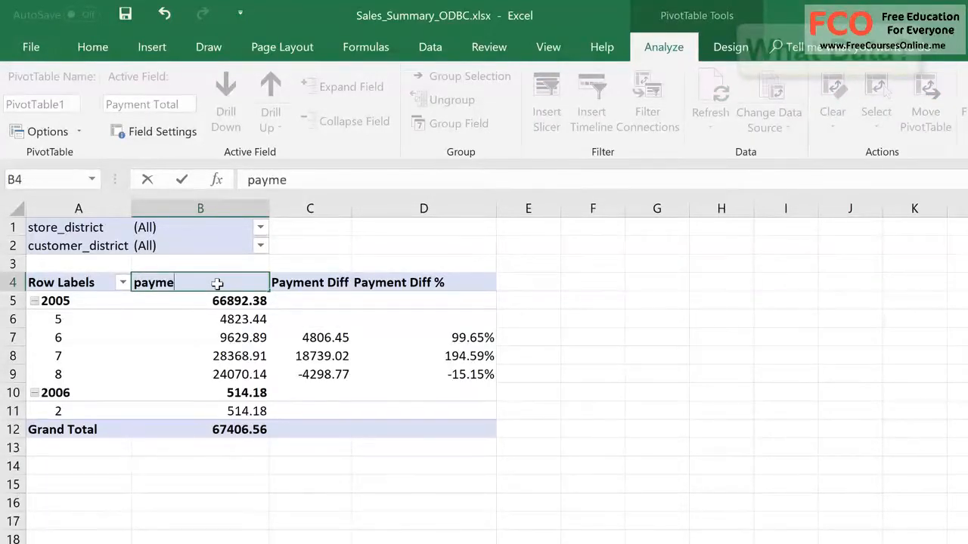
type("nt_total")
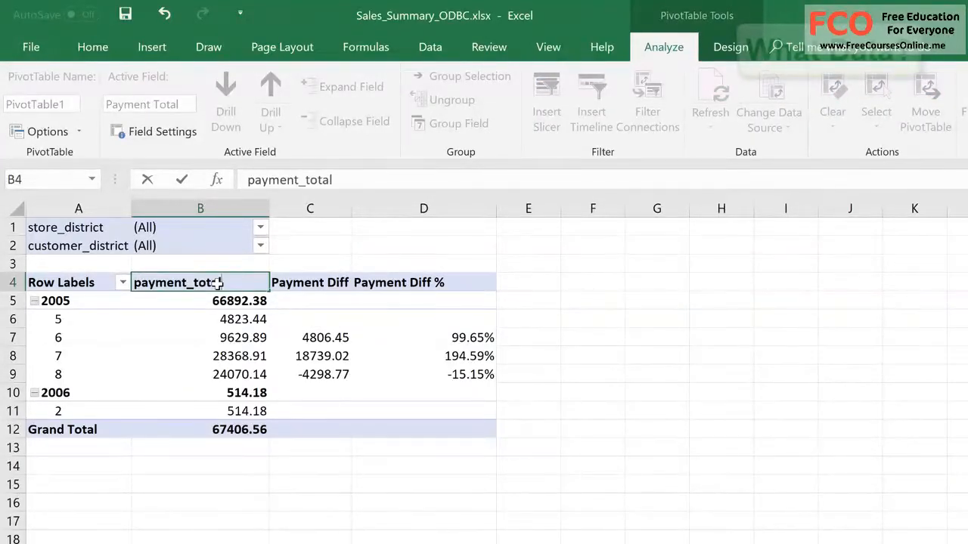
key("Return")
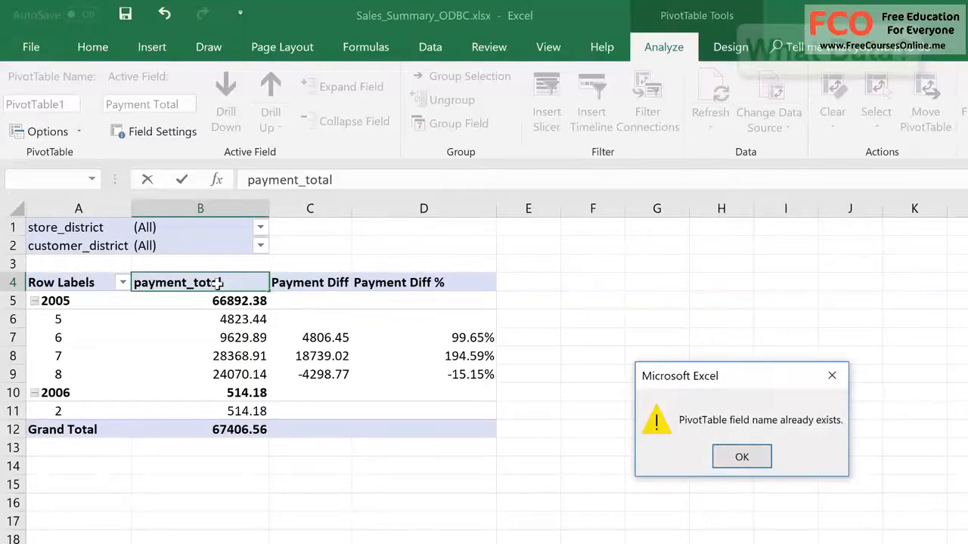
left_click(742, 457)
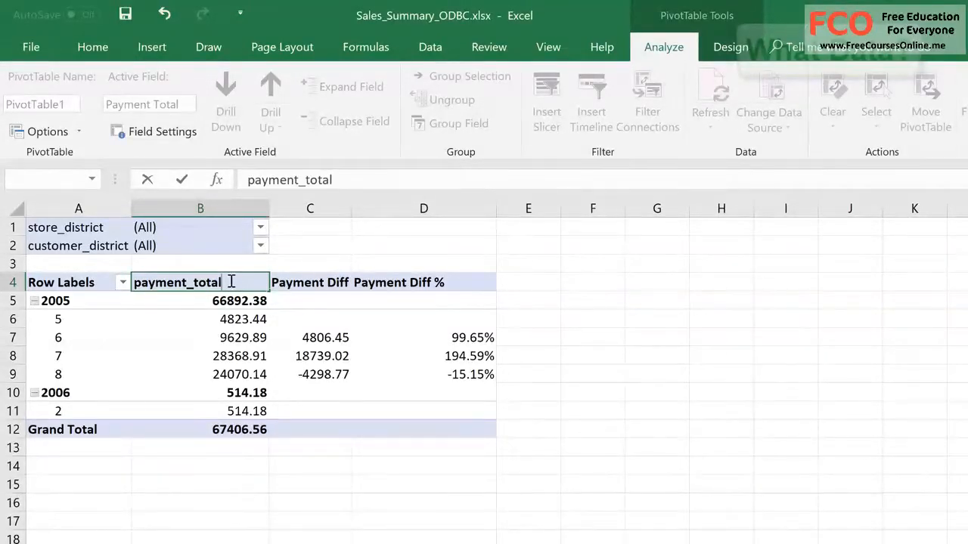
- Correct the first value column's header text to "Payment Total" and enter it
key("Home")
key("Delete")
type("P")
key("Right")
key("Delete")
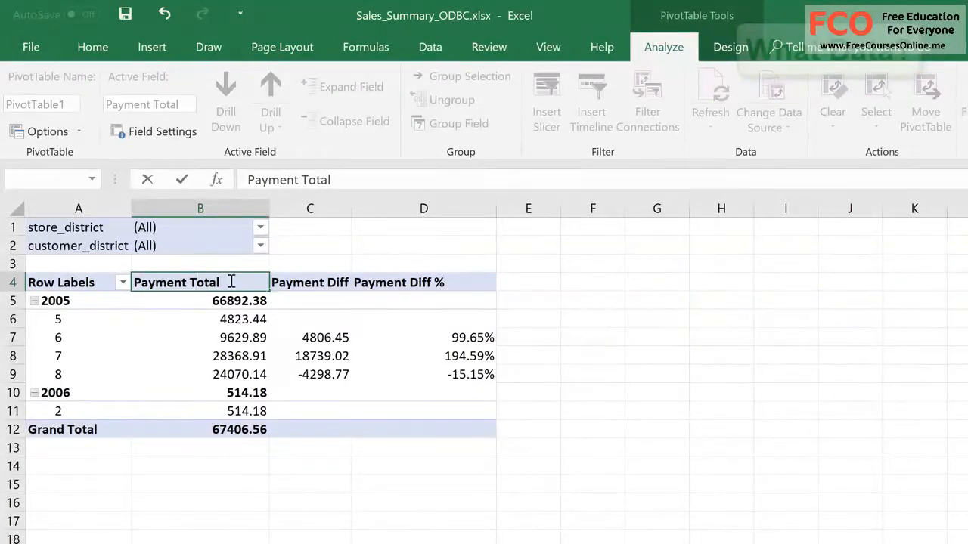
type("T")
key("Return")
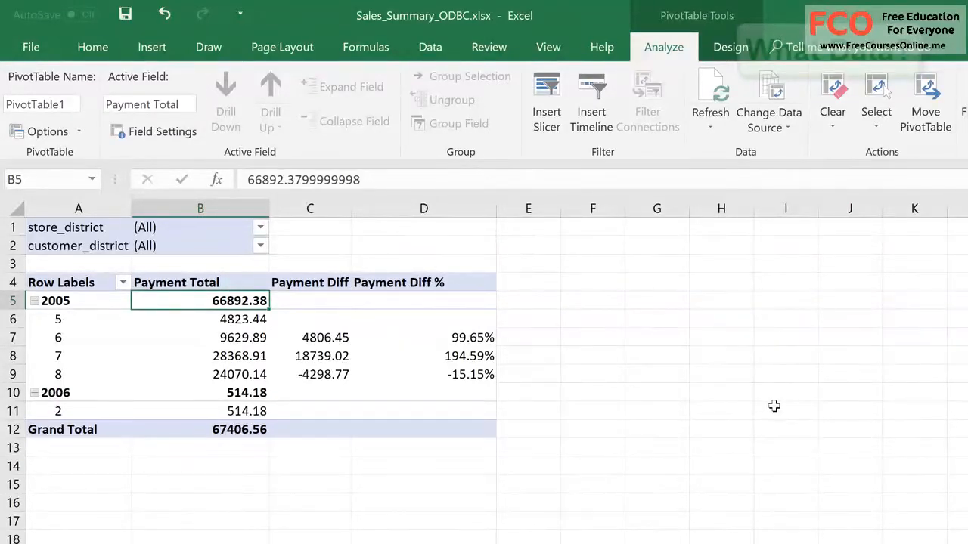
- Start a custom number format for the Payment Total field, based on Number with two decimals and the 1000 separator
left_click(233, 358)
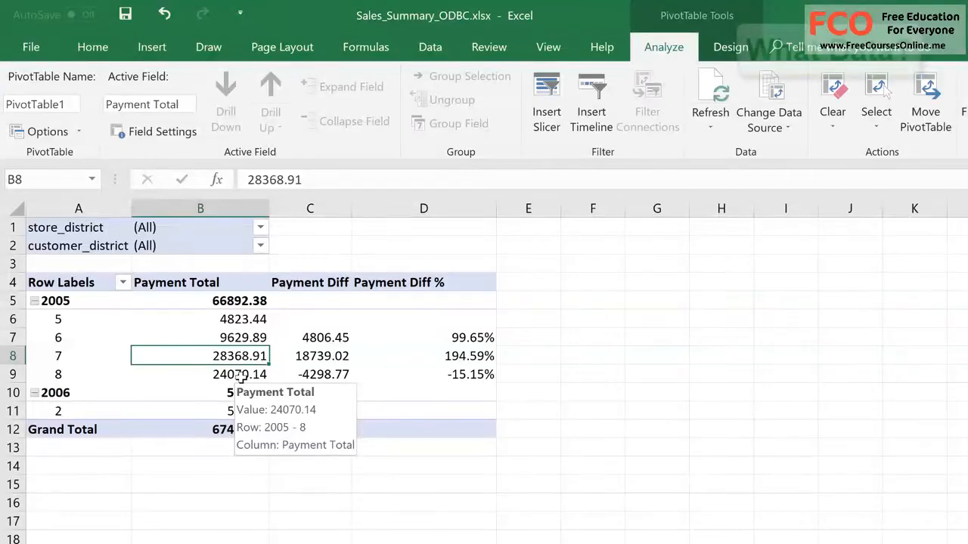
mouse_move(228, 359)
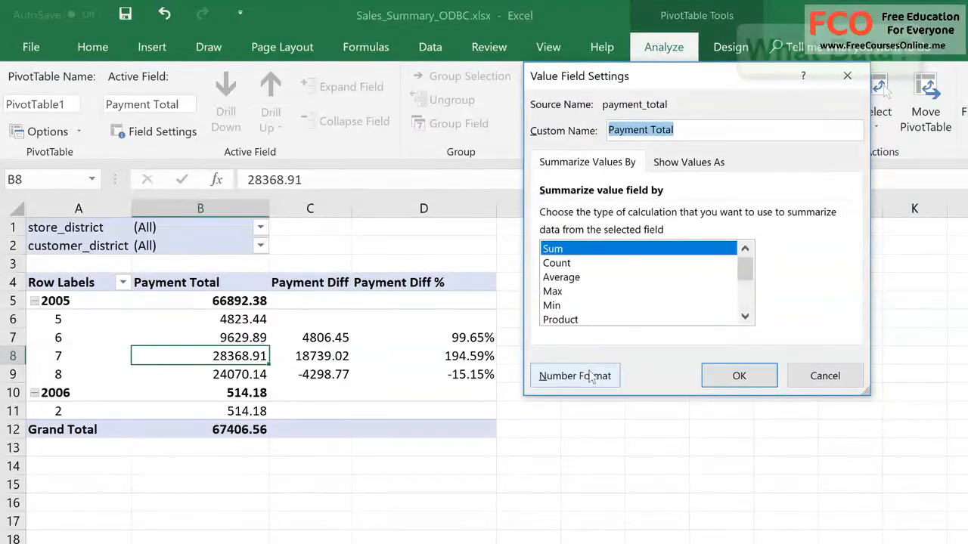
left_click(592, 378)
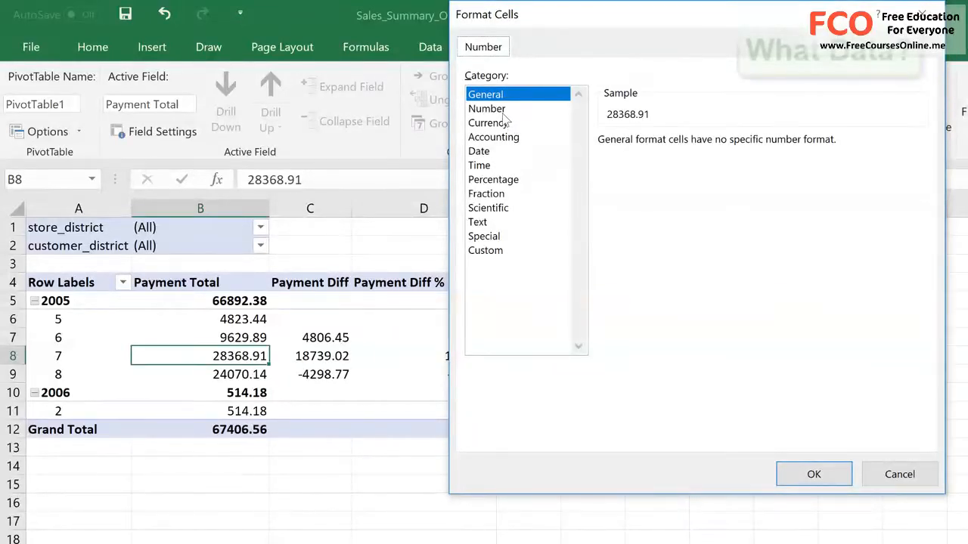
left_click(495, 109)
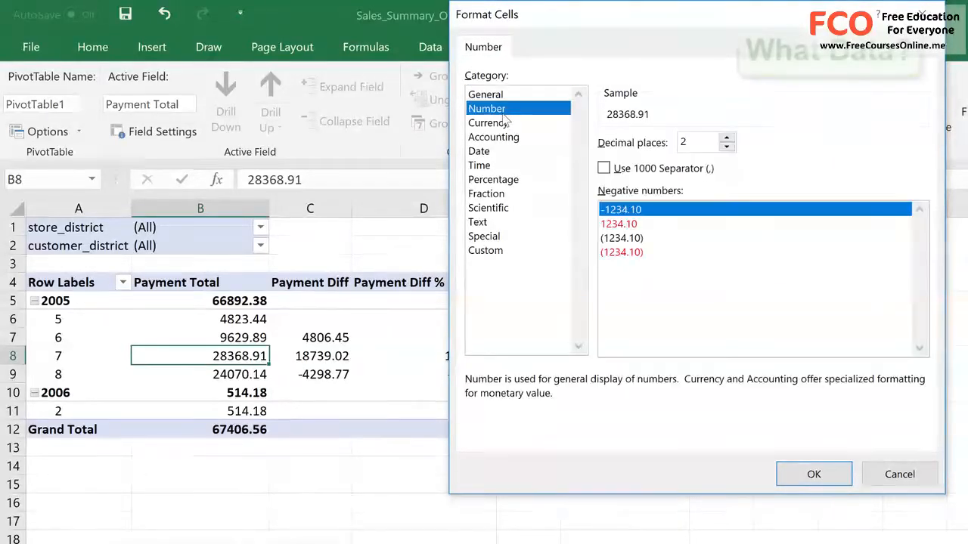
left_click(603, 168)
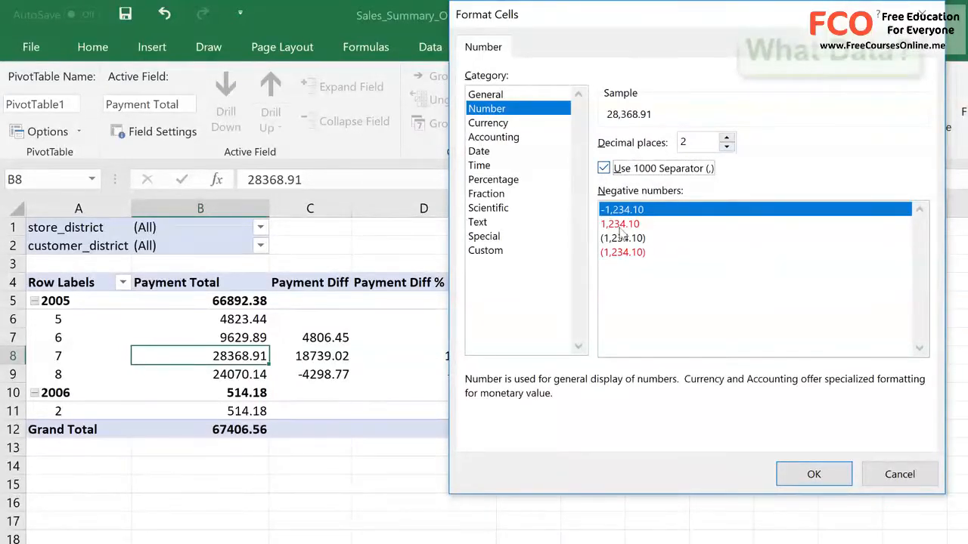
left_click(488, 251)
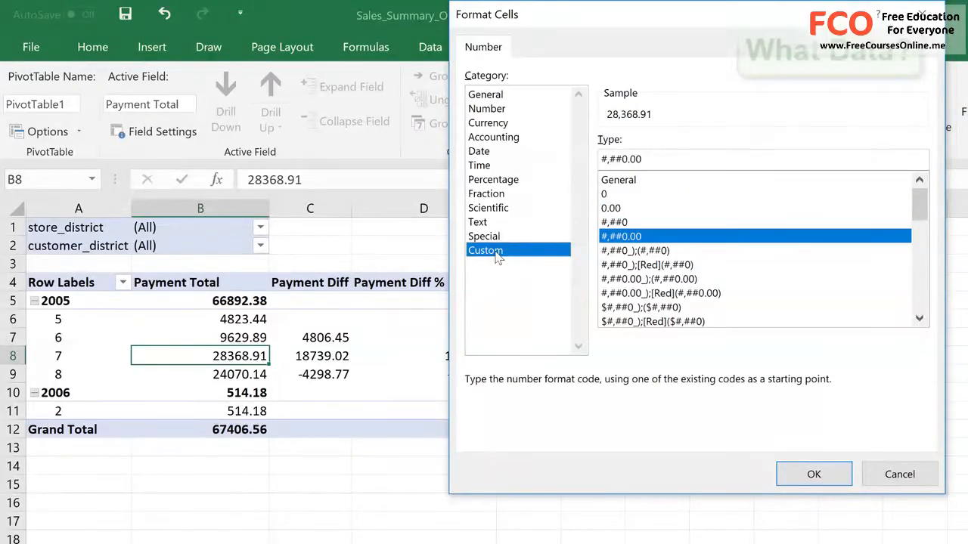
- Edit the Payment Total custom format code to show thousands with one decimal and a k suffix, and apply it
left_click(693, 160)
key("BackSpace")
key("BackSpace")
key("BackSpace")
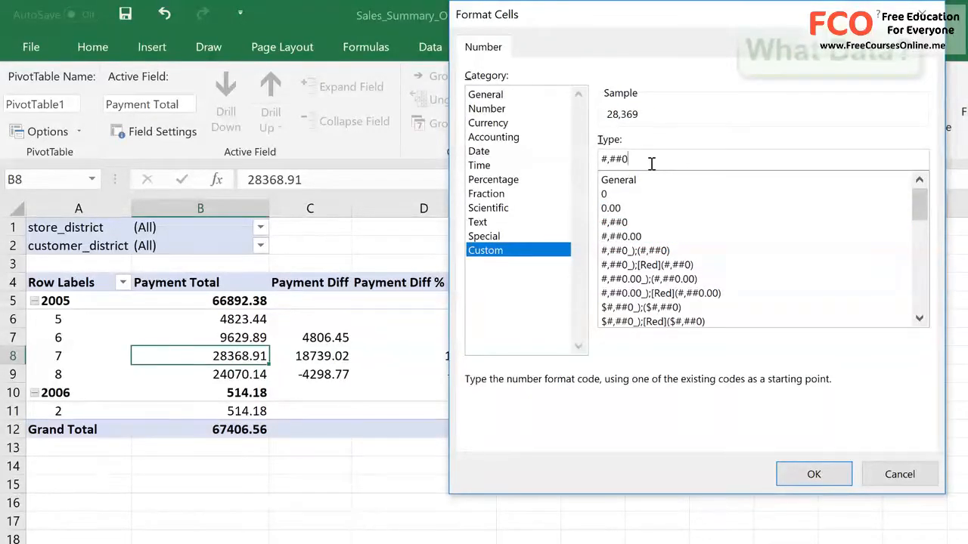
type(",")
type(".0")
key("BackSpace")
type("k")
left_click(833, 479)
left_click(737, 374)
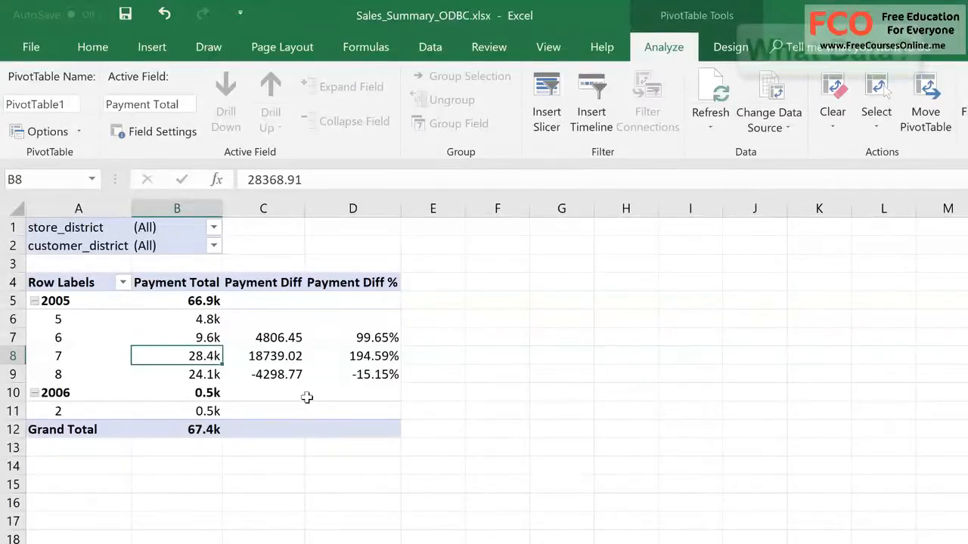
- Remove the Payment Diff value field from the PivotTable and select the month 6 value of Payment Diff %
left_click(287, 370)
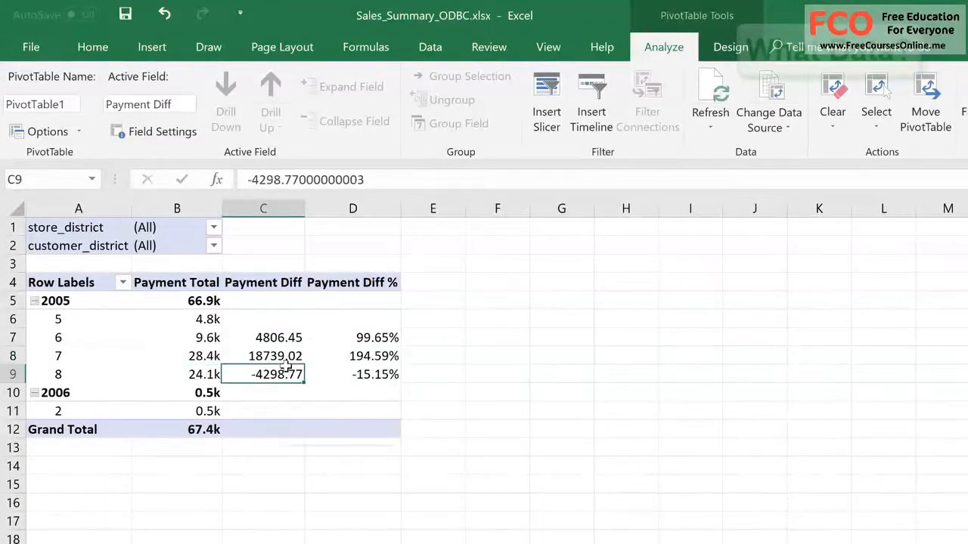
mouse_move(293, 378)
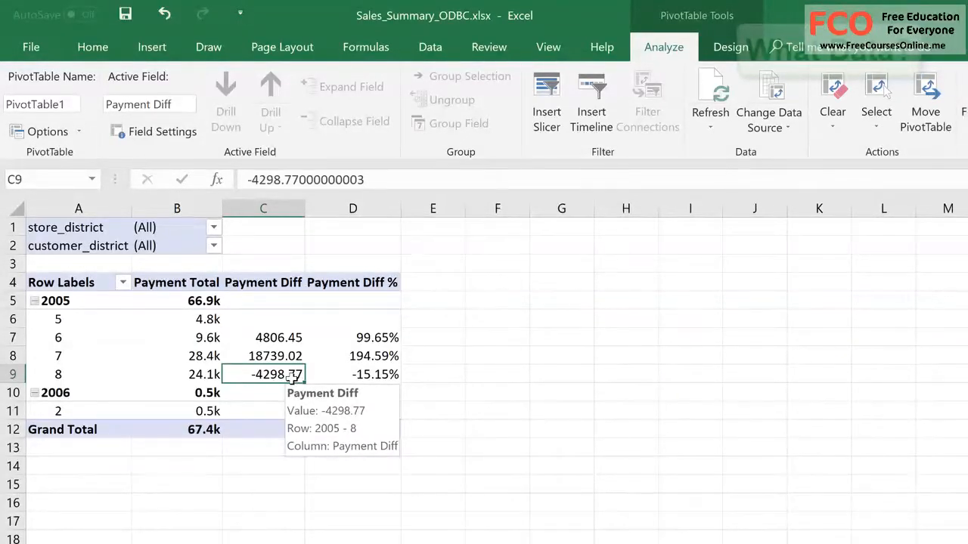
mouse_move(374, 378)
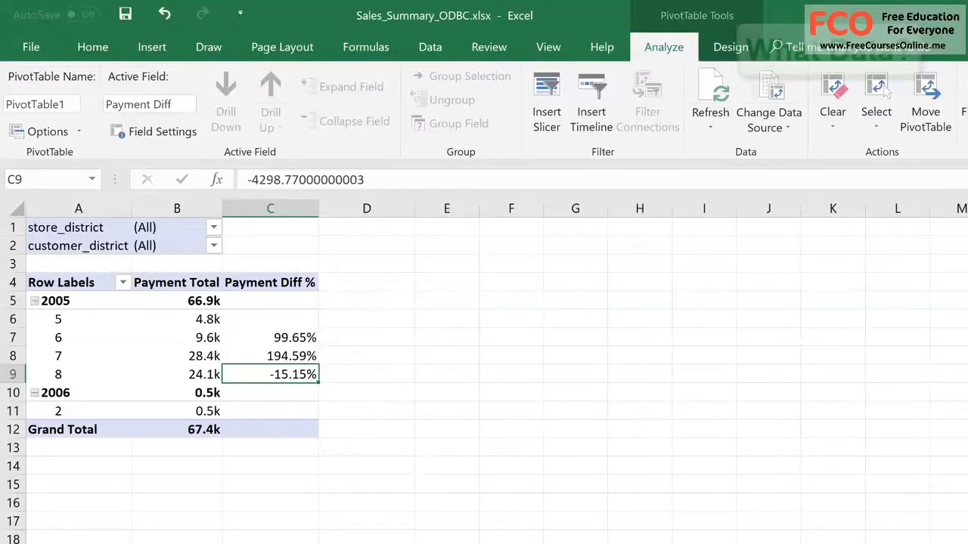
left_click(286, 340)
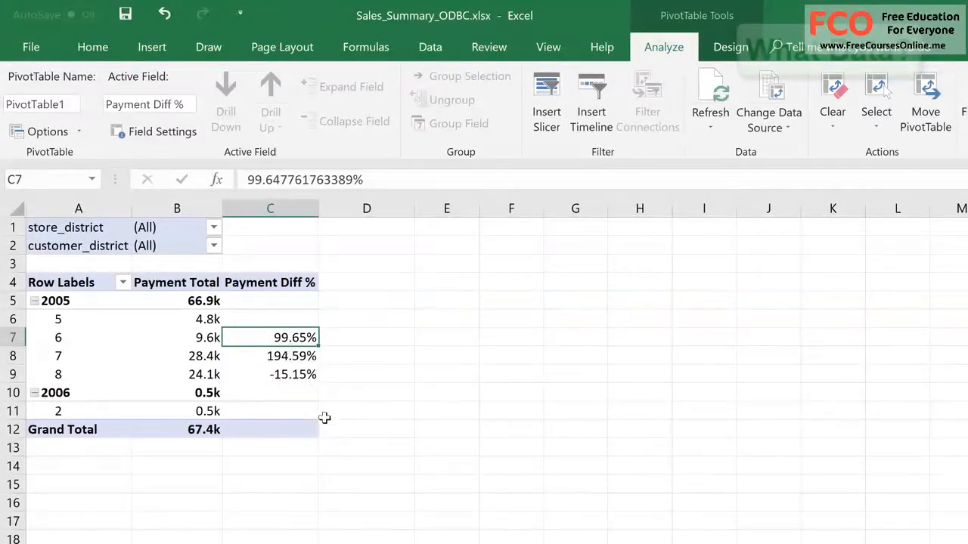
- Insert a clustered column PivotChart from the PivotTable data and place it beside the table, starting at column E
key("Down")
key("Left")
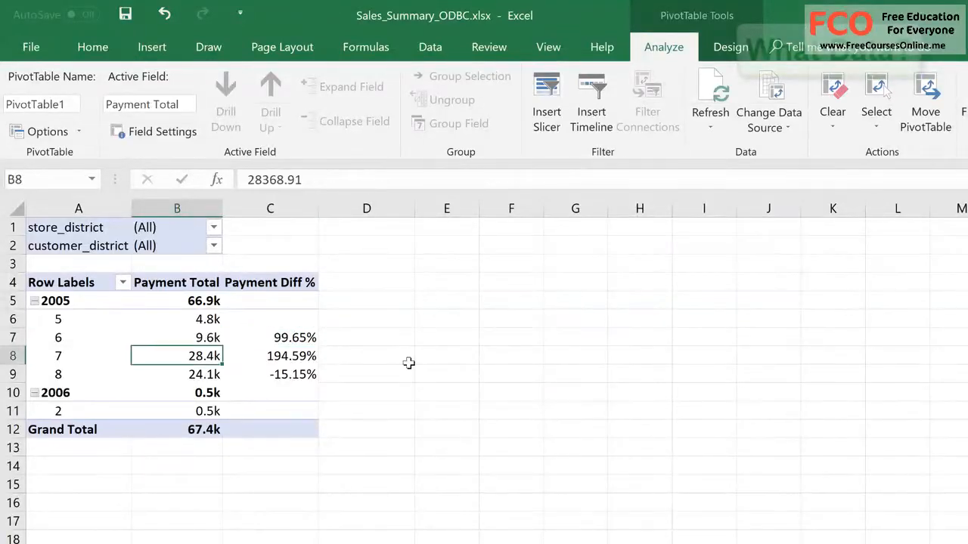
left_click(150, 48)
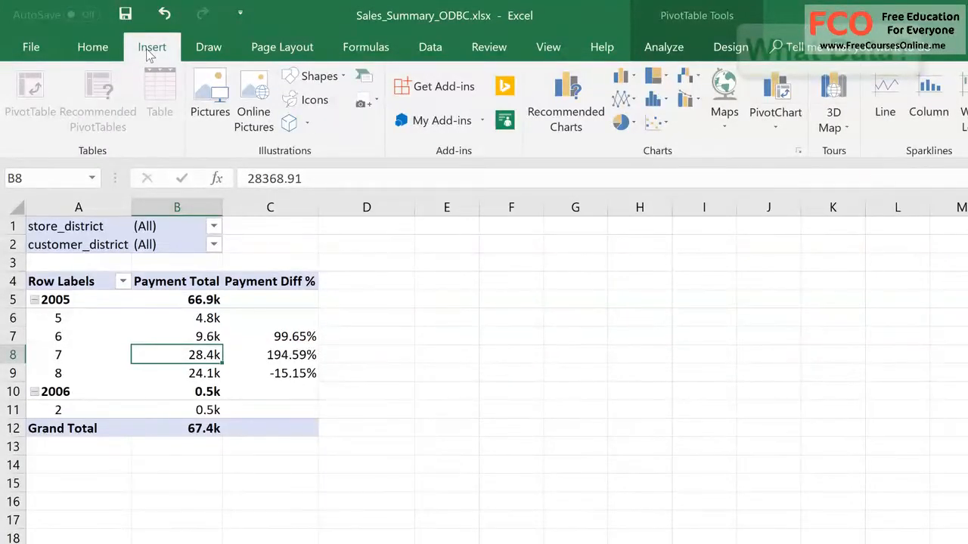
left_click(582, 133)
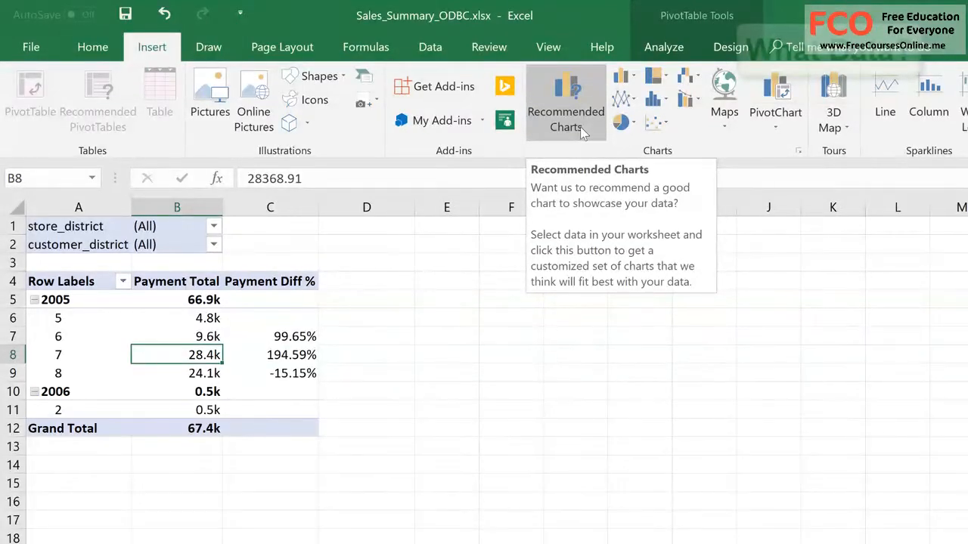
left_click(580, 126)
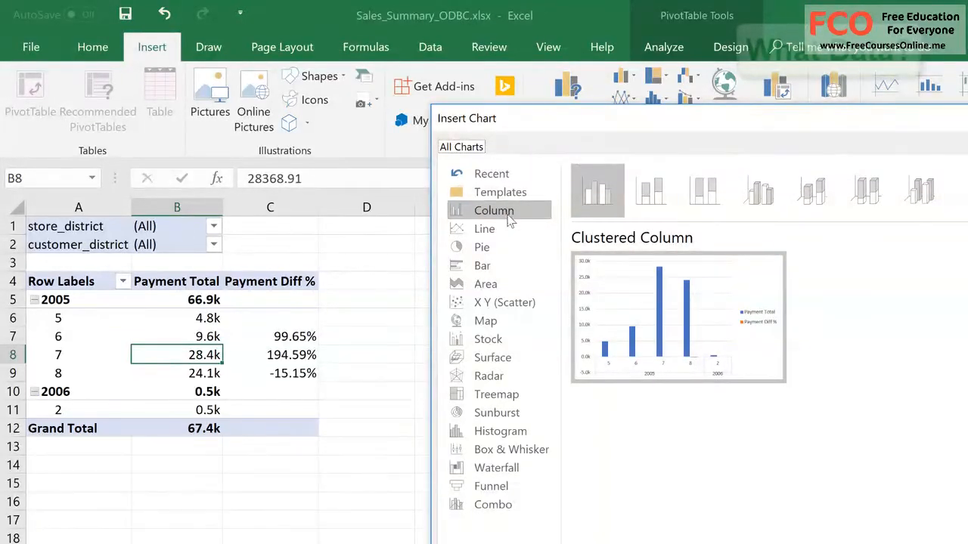
key("Return")
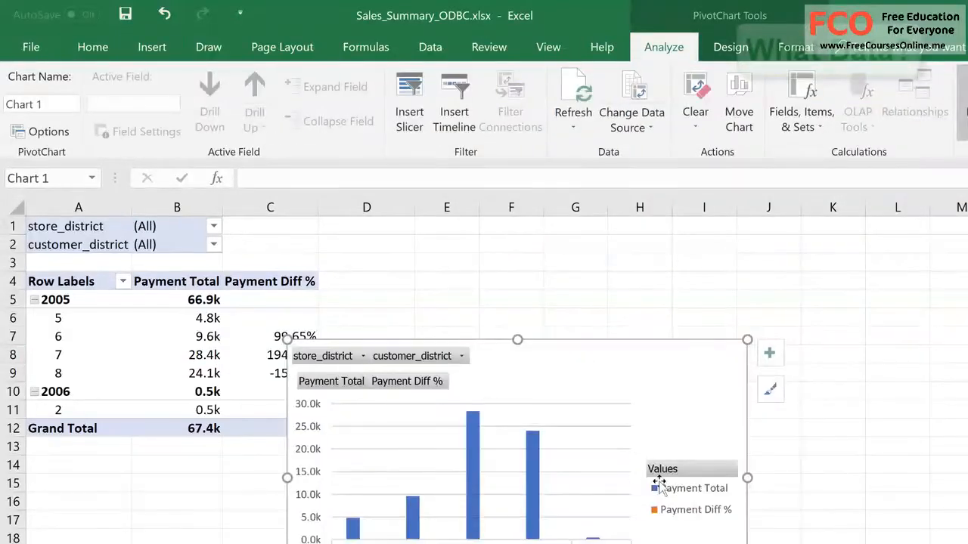
mouse_move(587, 380)
left_mouse_down()
mouse_move(736, 306)
mouse_move(726, 287)
mouse_move(713, 287)
left_mouse_up()
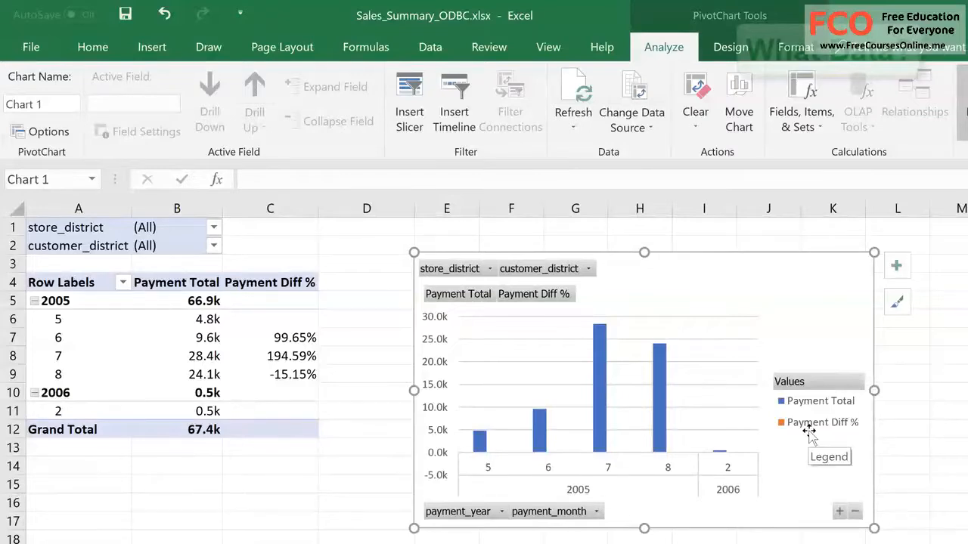
- Start changing the chart to a Combo type with Payment Diff % plotted on the secondary axis
right_click(796, 451)
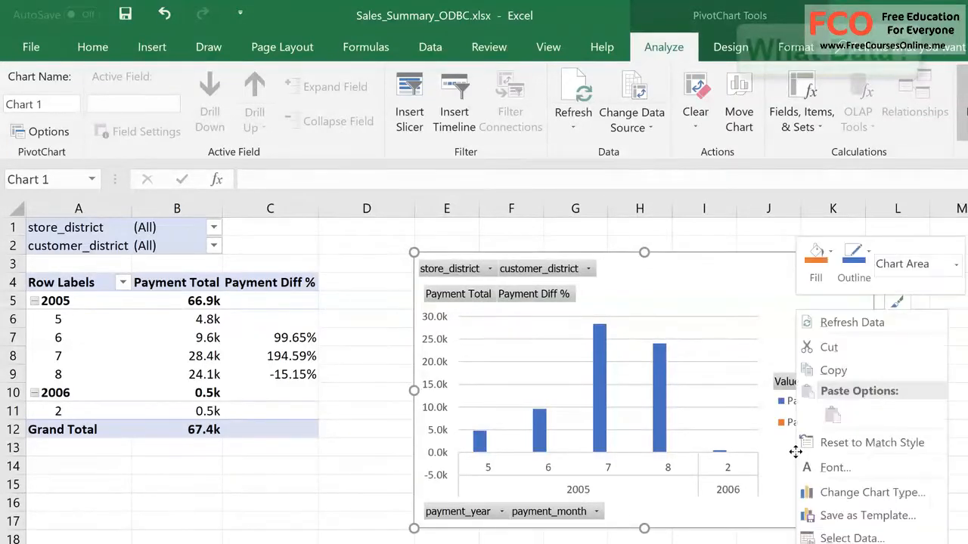
left_click(848, 493)
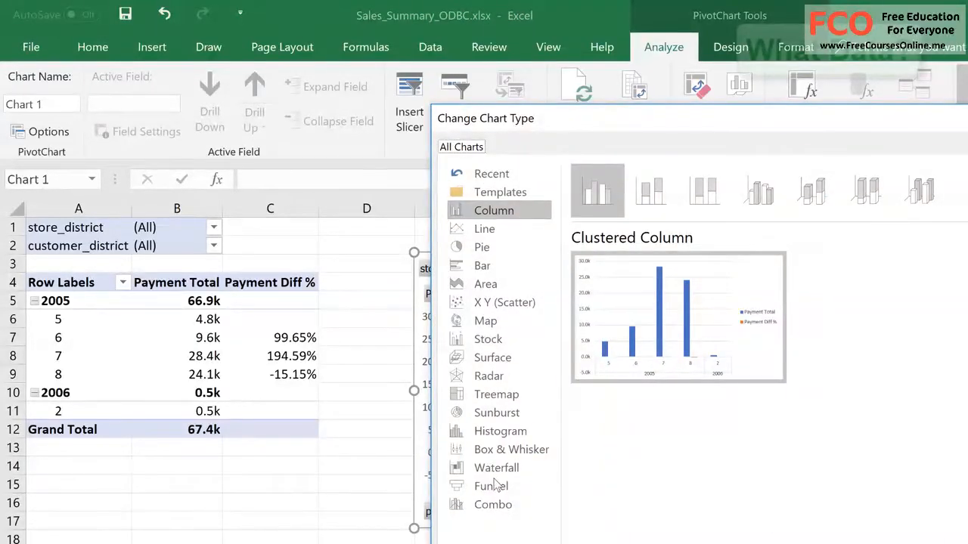
left_click(500, 508)
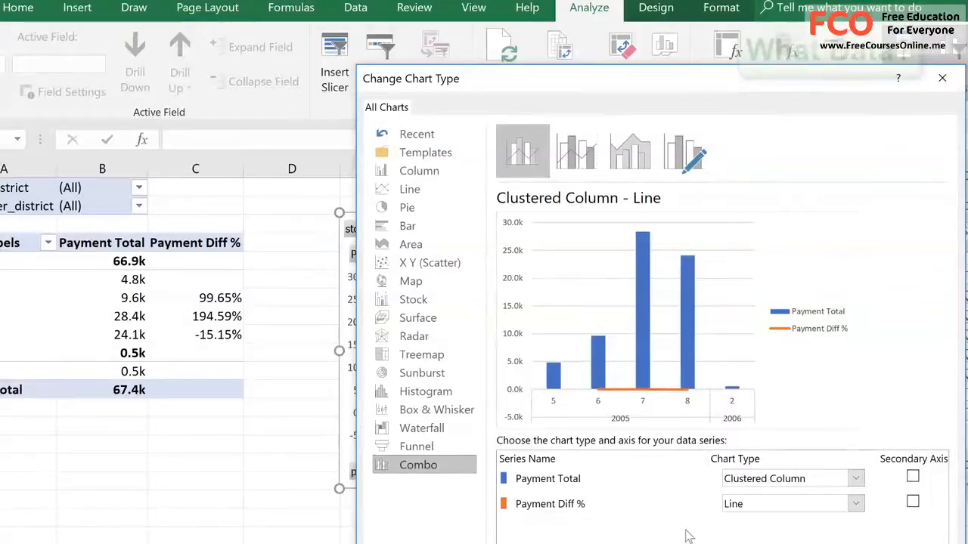
left_click(912, 504)
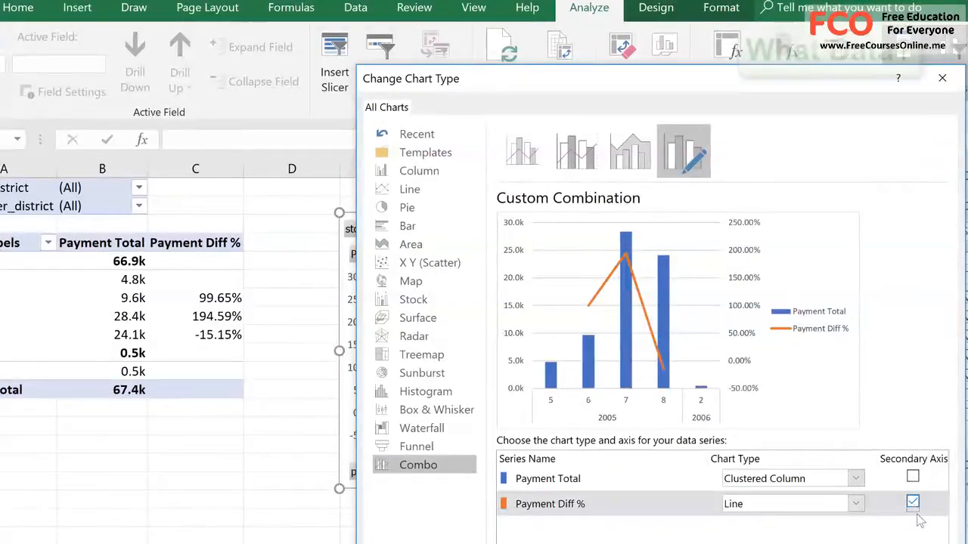
- Set the Payment Diff % series to Stacked Line with Markers and apply the combo chart type
left_click(857, 504)
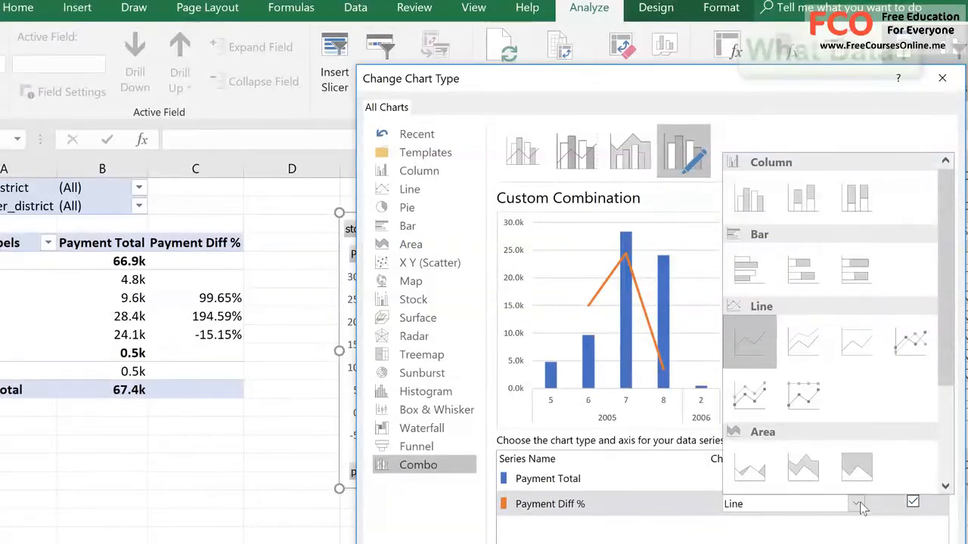
left_click(758, 395)
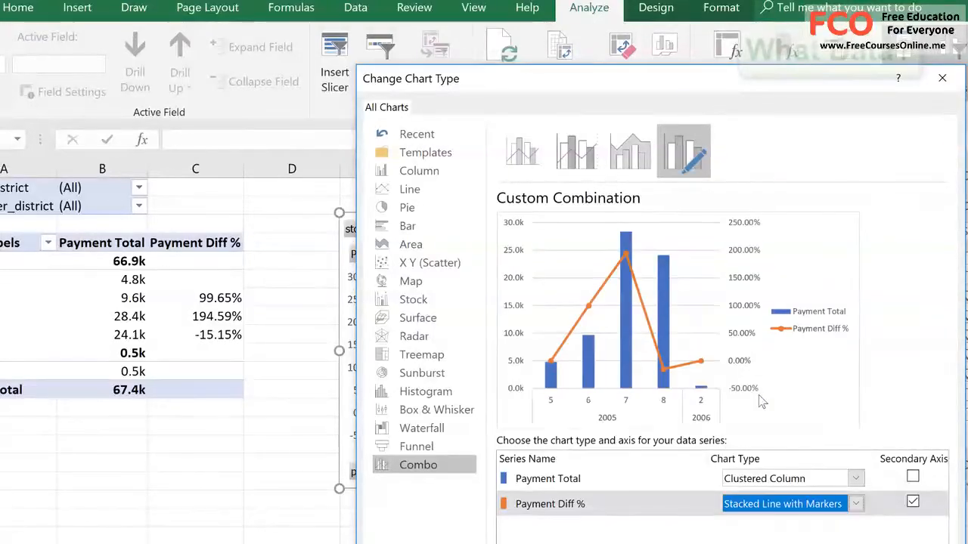
left_click(856, 504)
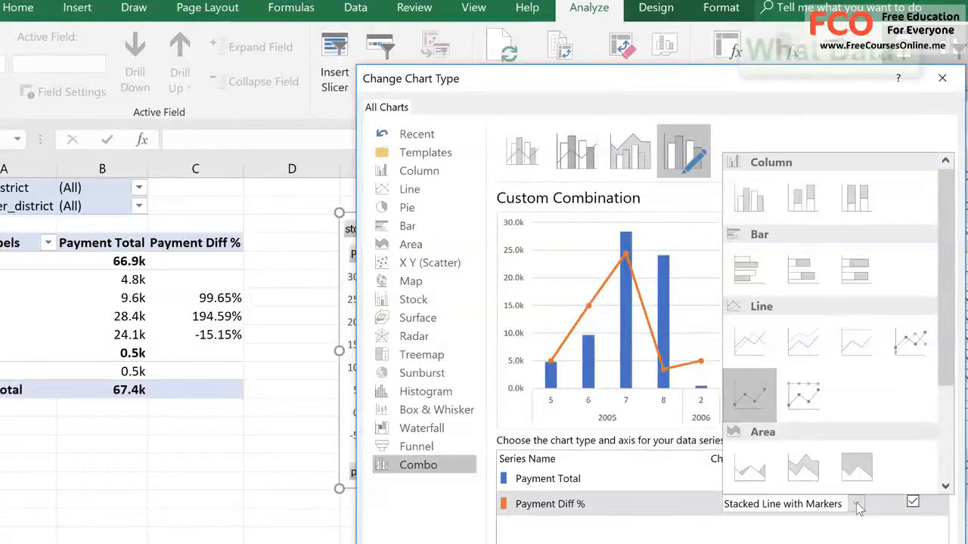
left_click(757, 395)
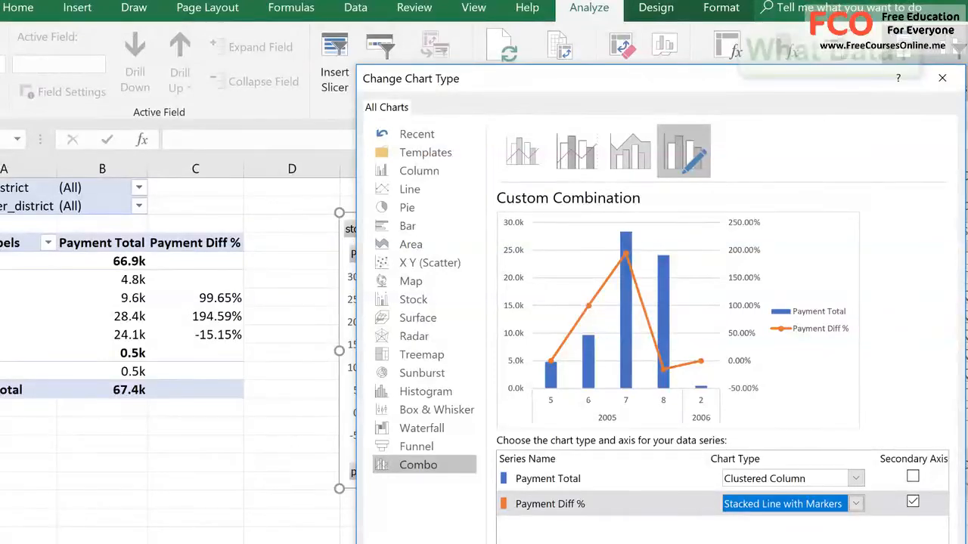
key("Return")
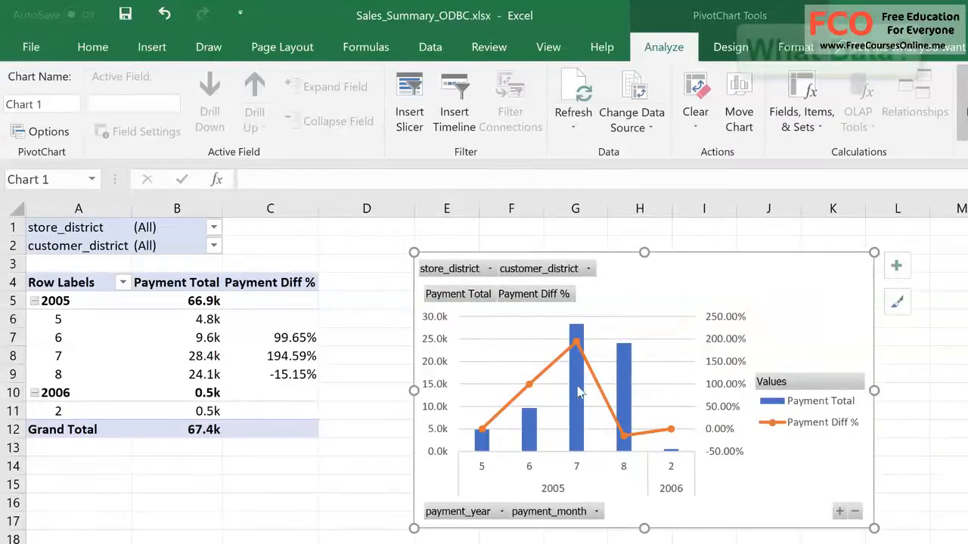
- Apply the first quick layout to the chart to add a title above the plot
mouse_move(532, 446)
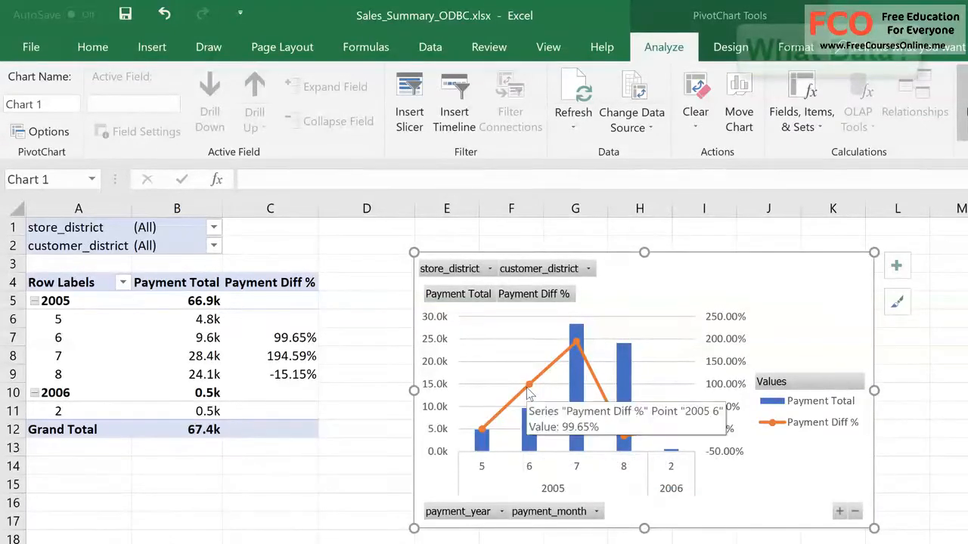
left_click(733, 51)
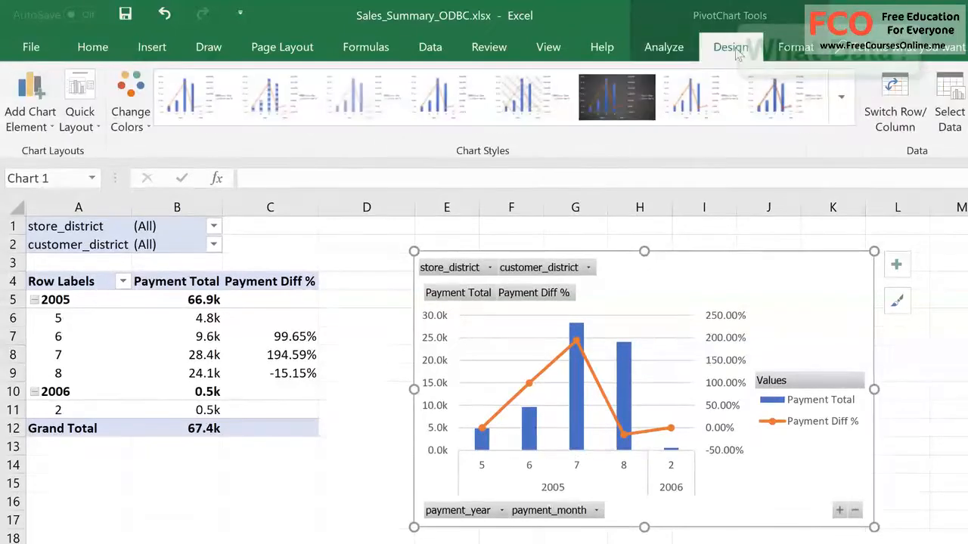
left_click(97, 128)
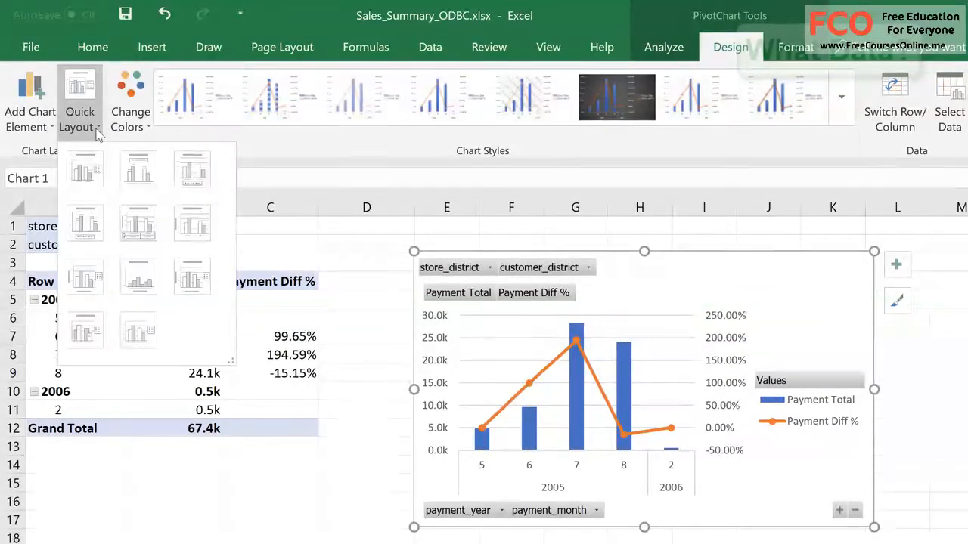
left_click(97, 174)
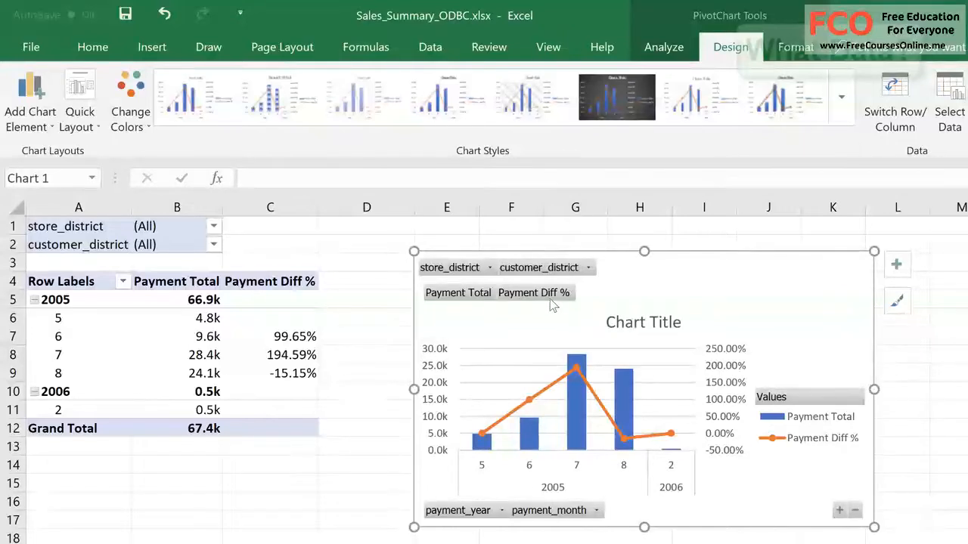
- Replace the chart's placeholder title with "Payment Summary"
left_click(621, 323)
triple_click(629, 327)
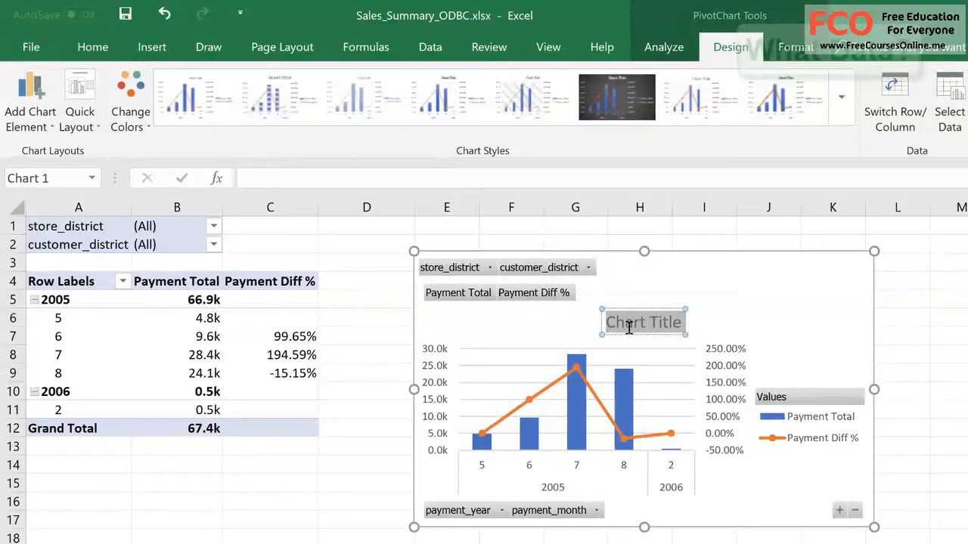
type("Paym")
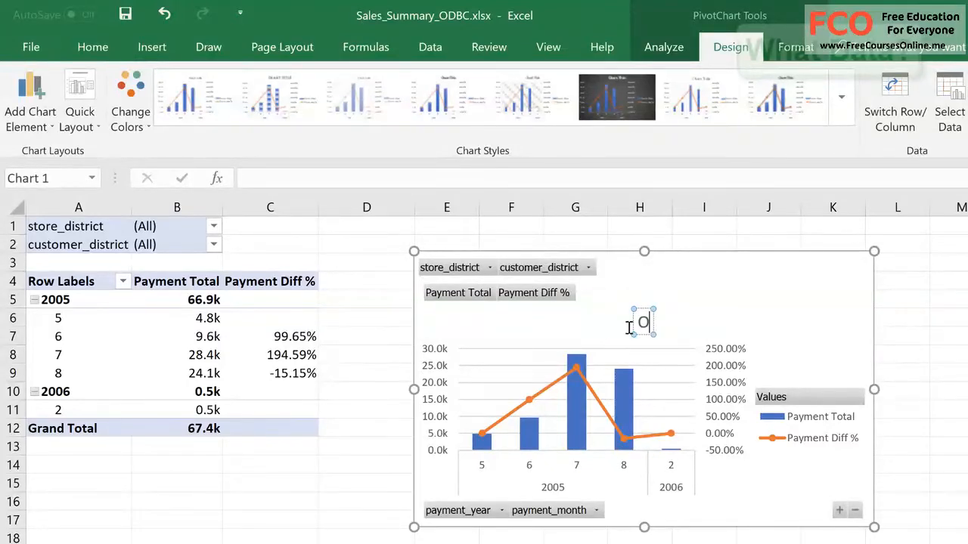
type("ent")
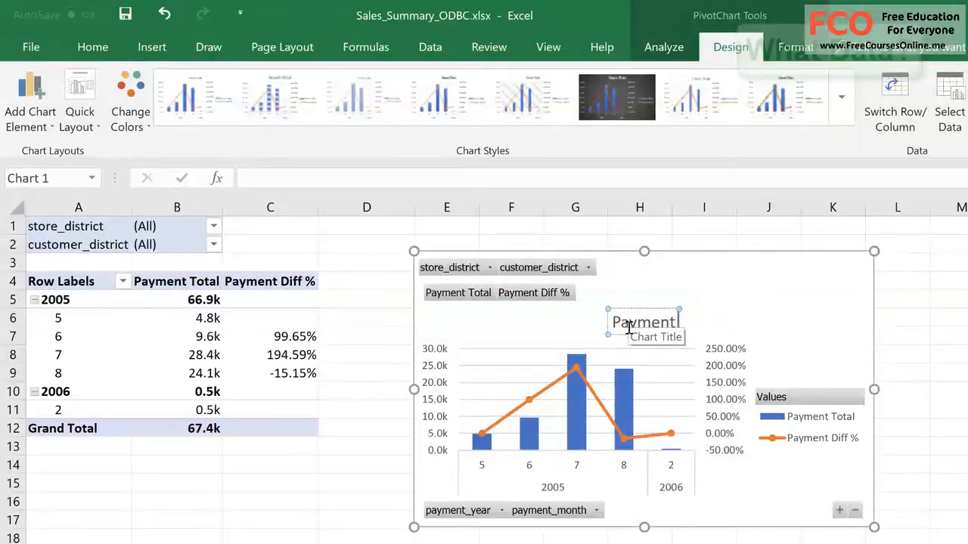
type(" Summary")
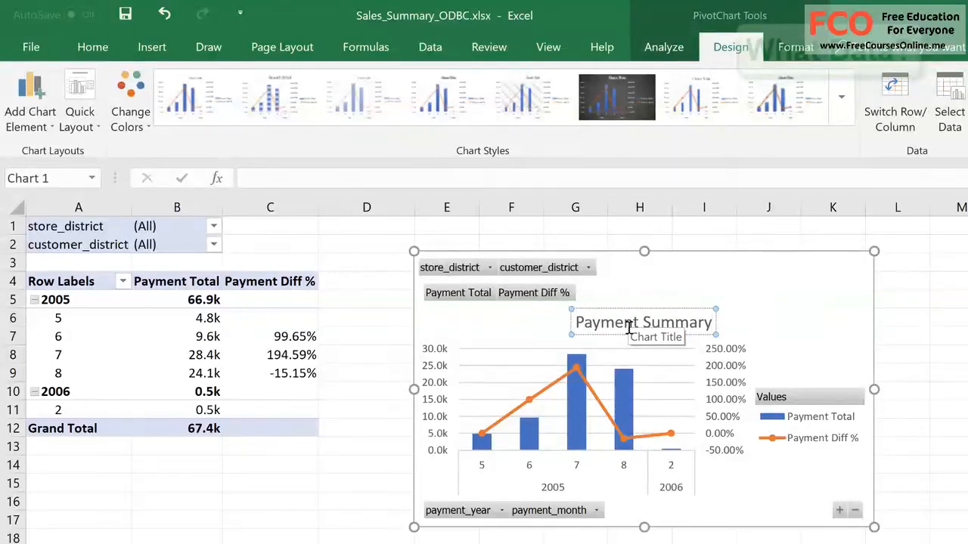
left_click(771, 330)
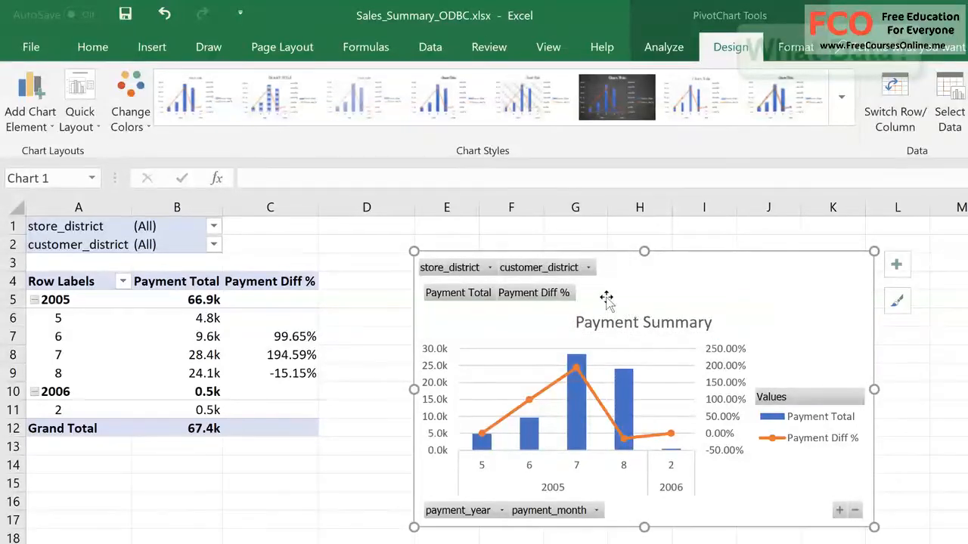
- Hide the value field buttons and all the remaining field buttons on the chart
right_click(552, 298)
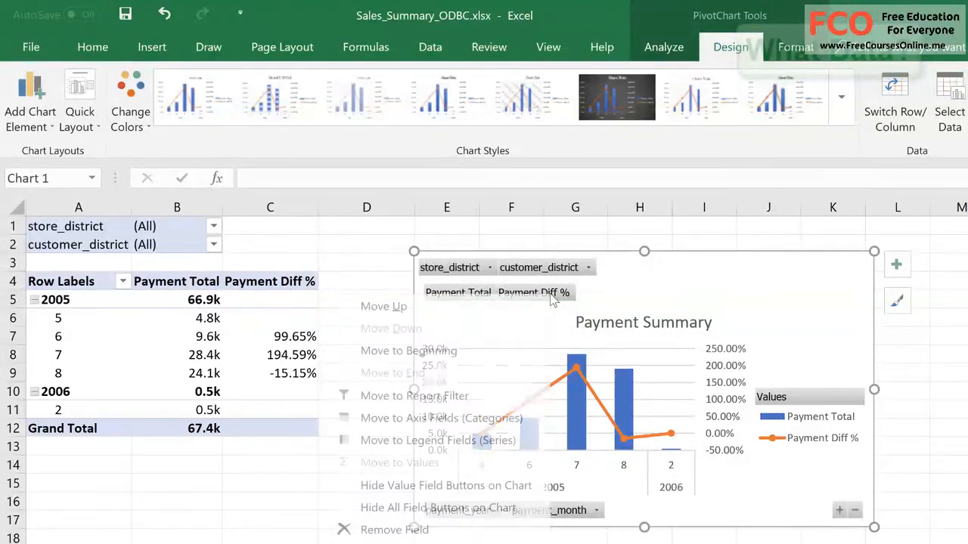
left_click(532, 491)
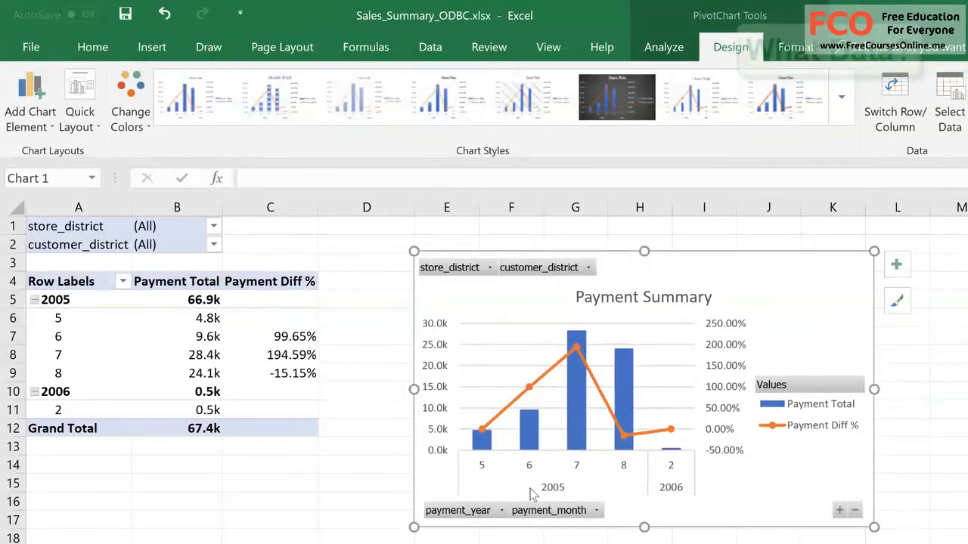
right_click(563, 277)
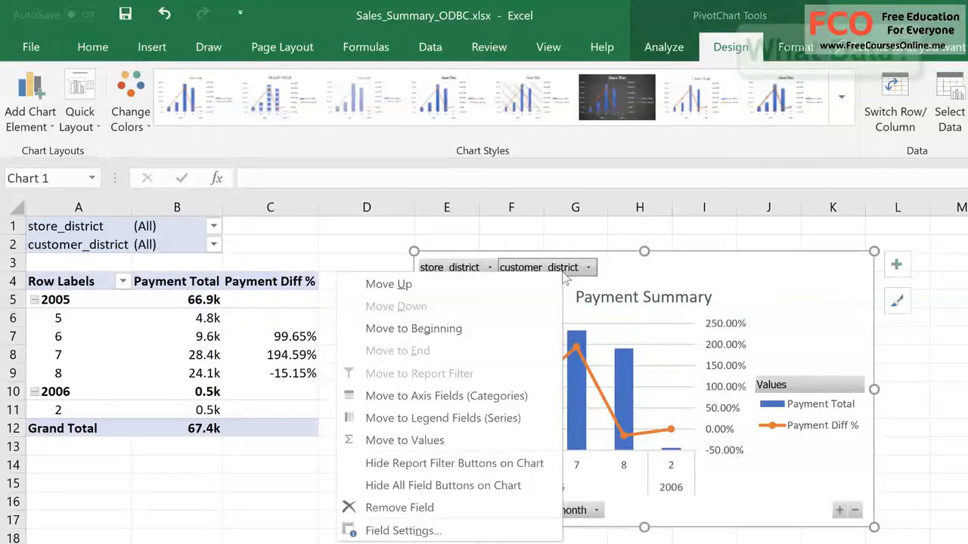
left_click(469, 487)
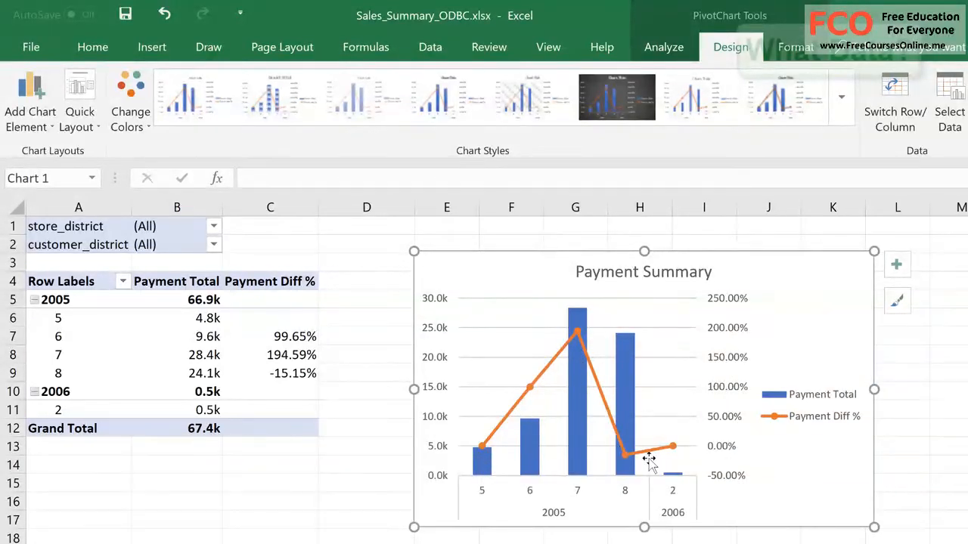
- Add data labels to the Payment Total columns and to the Payment Diff % line
left_click(532, 446)
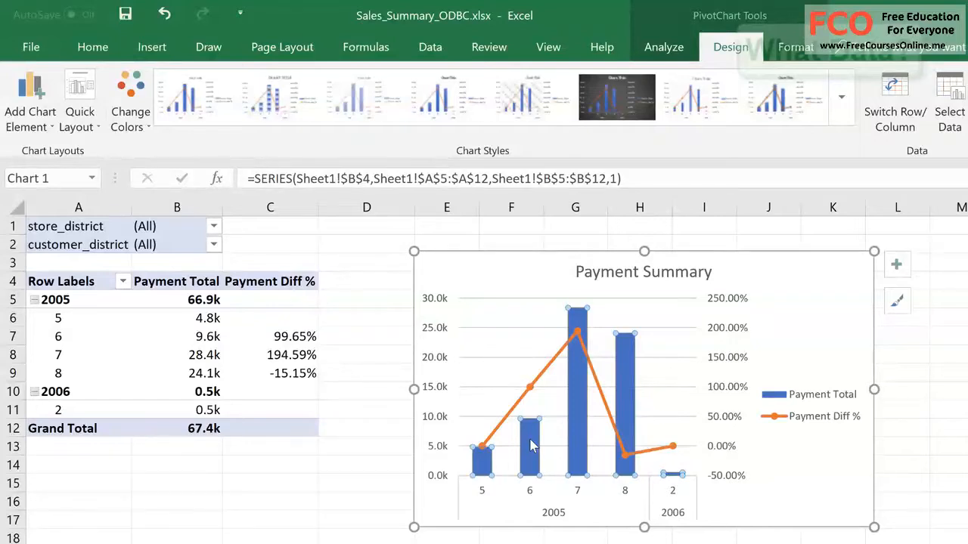
right_click(531, 446)
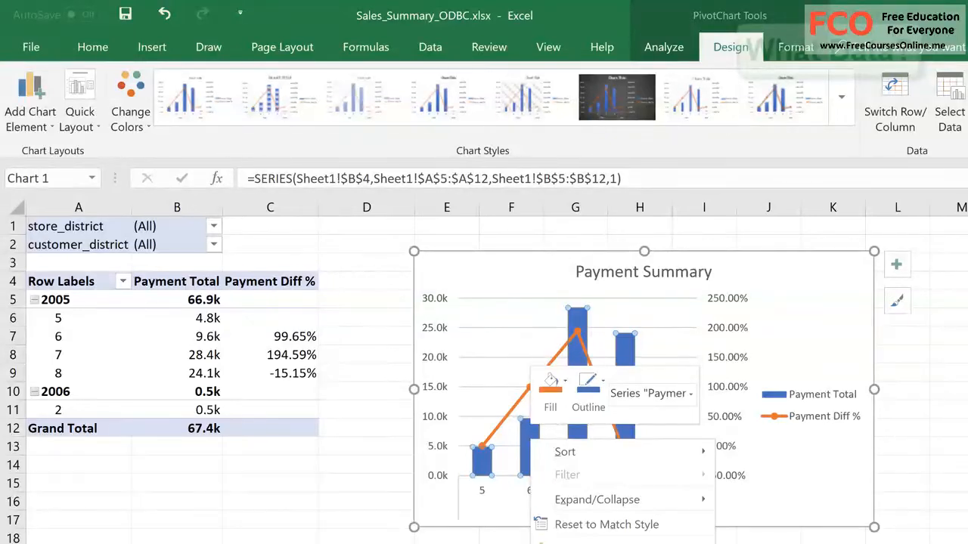
left_click(593, 543)
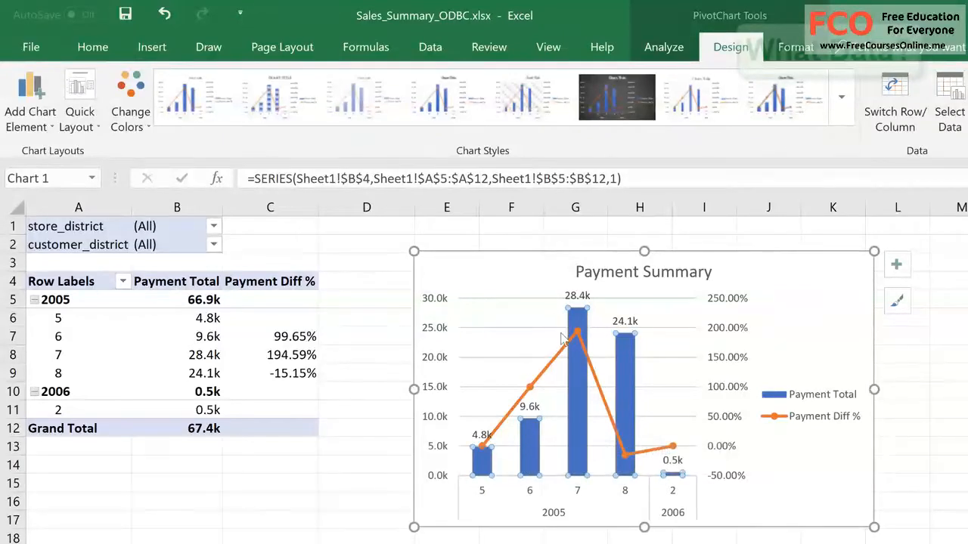
left_click(782, 482)
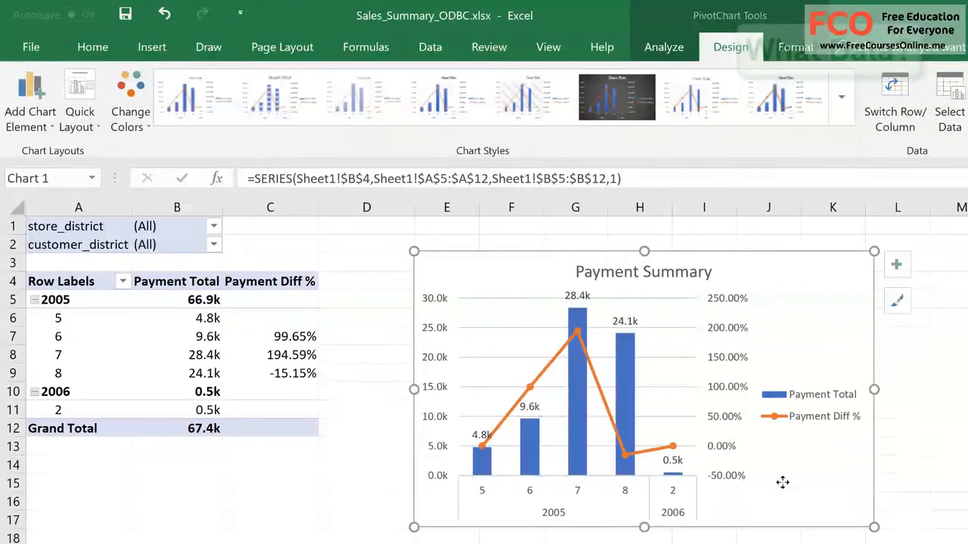
right_click(541, 375)
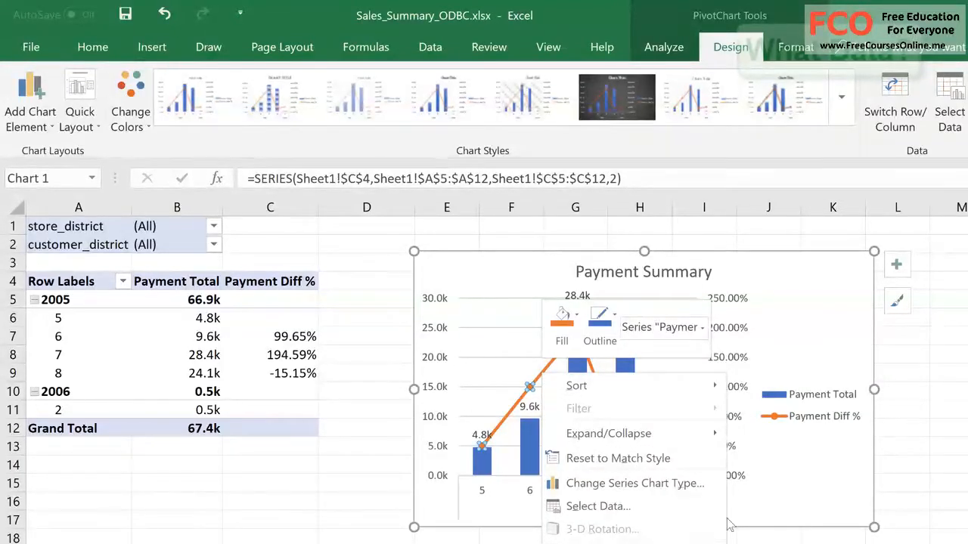
left_click(614, 543)
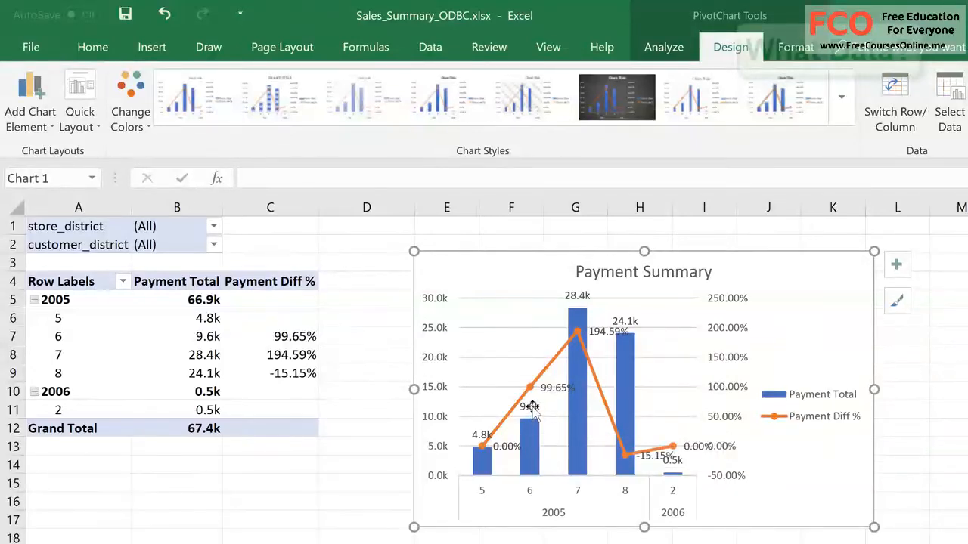
- Remove the data labels from the Payment Total columns and enlarge the chart
left_click(532, 406)
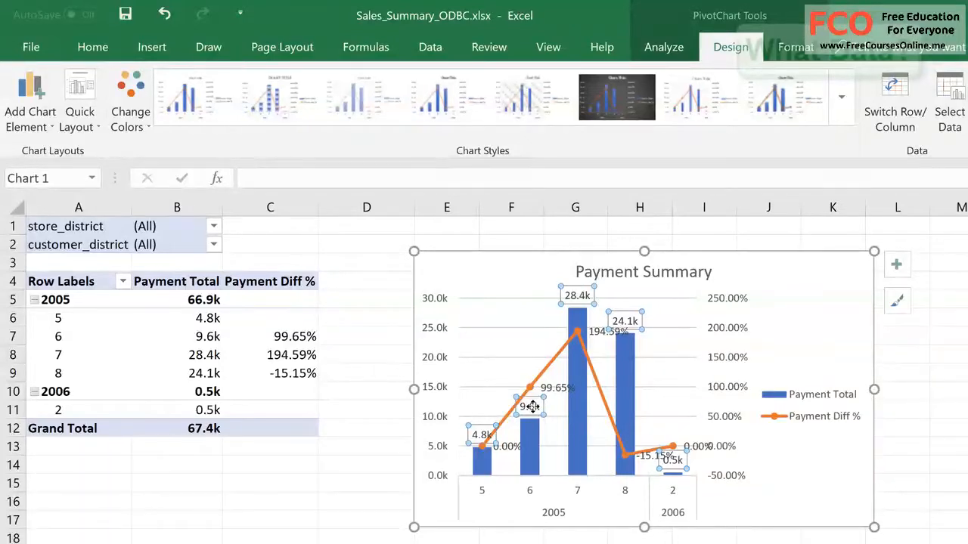
key("Delete")
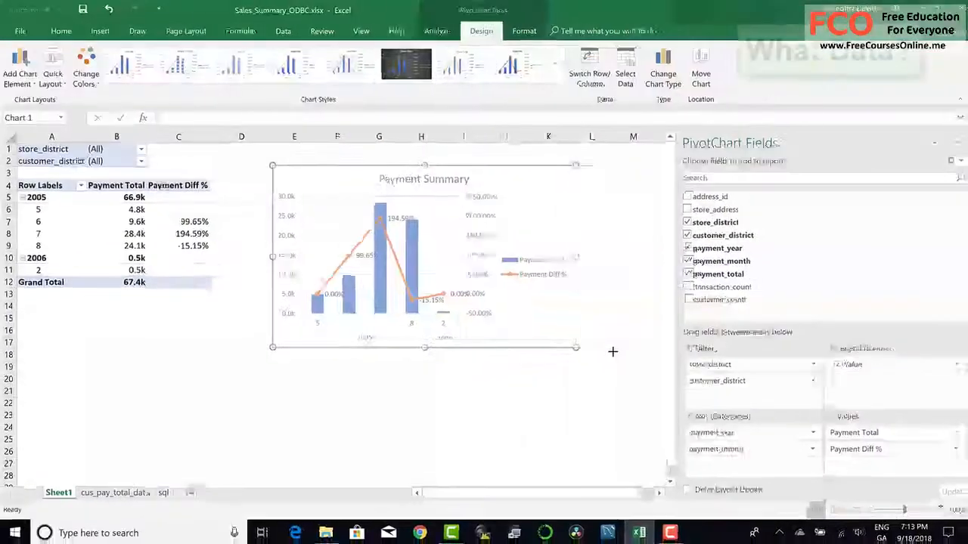
left_click(290, 428)
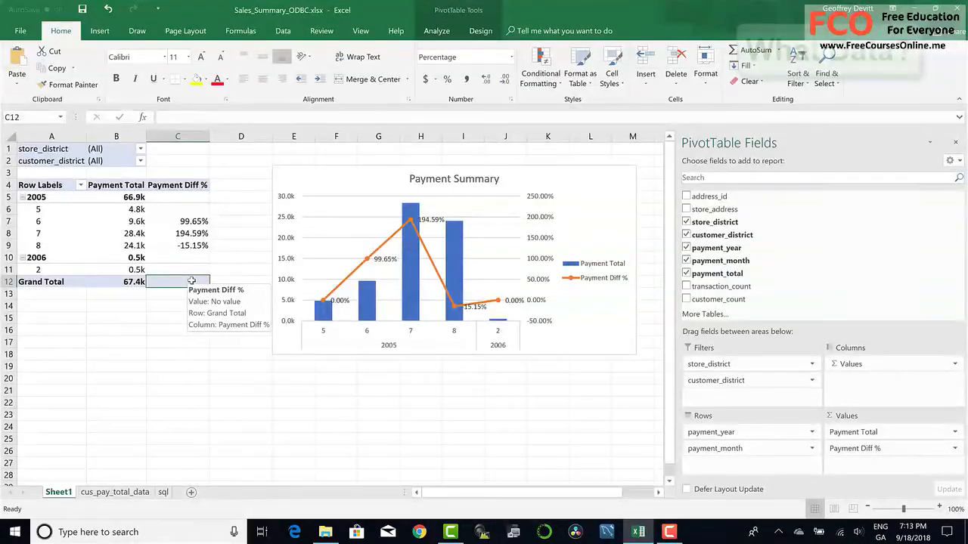
- Hide the PivotTable field list
right_click(192, 281)
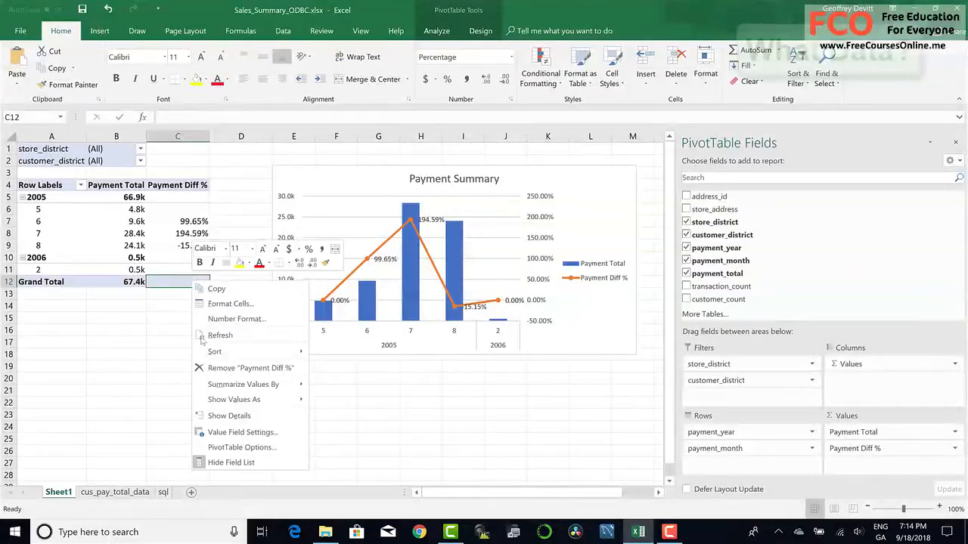
left_click(242, 468)
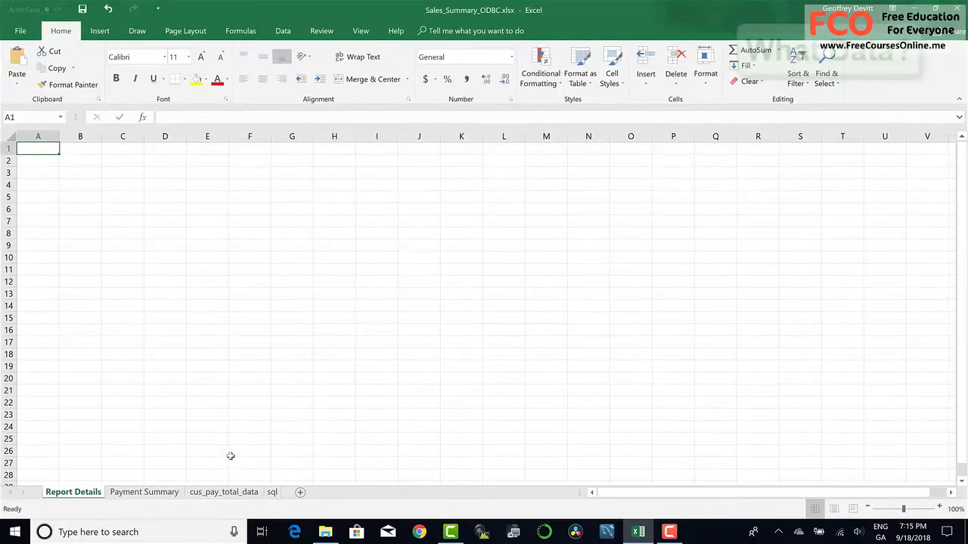
- Copy the creator, date and name lines from the sql sheet to A1 of Report Details and autofit column A
left_click(272, 492)
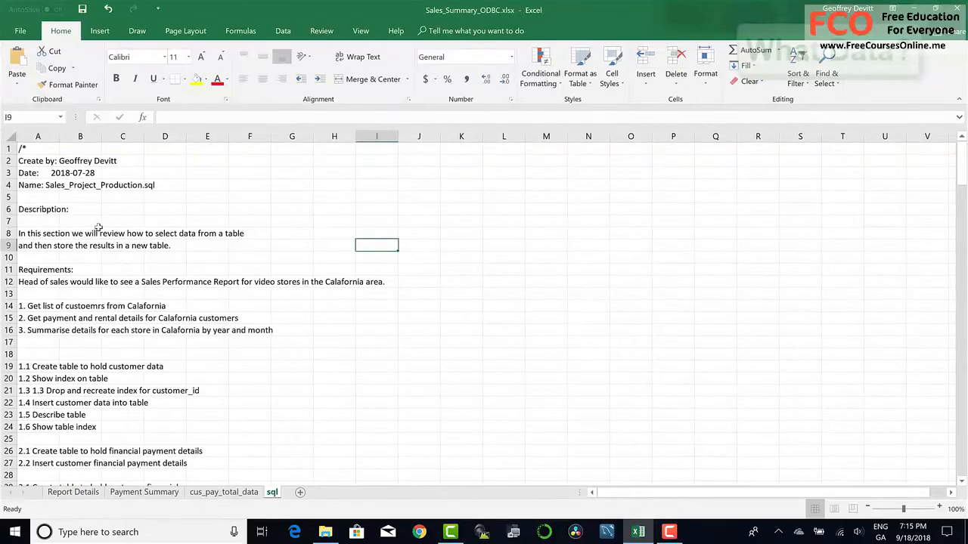
left_click_drag(45, 161, 68, 184)
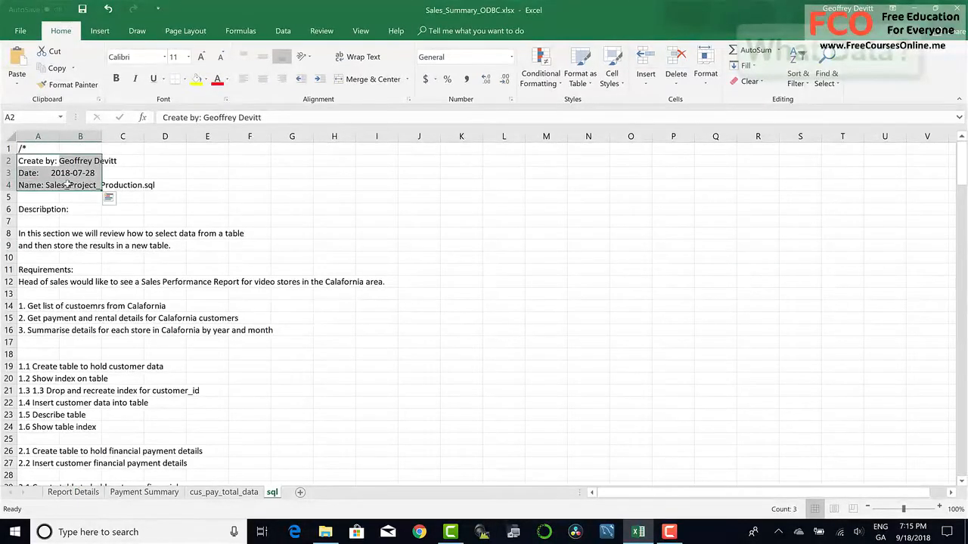
key("ctrl+c")
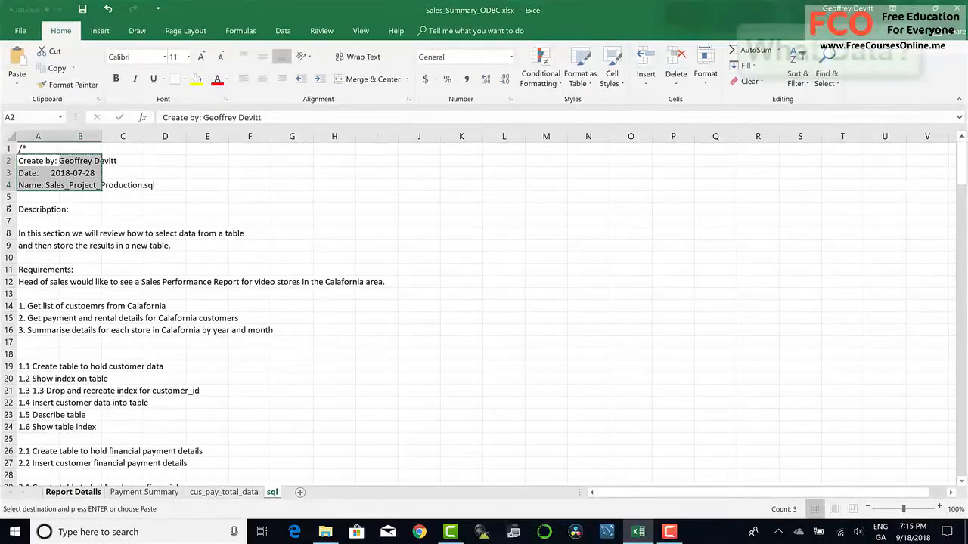
left_click(74, 492)
key("ctrl+v")
left_click(122, 233)
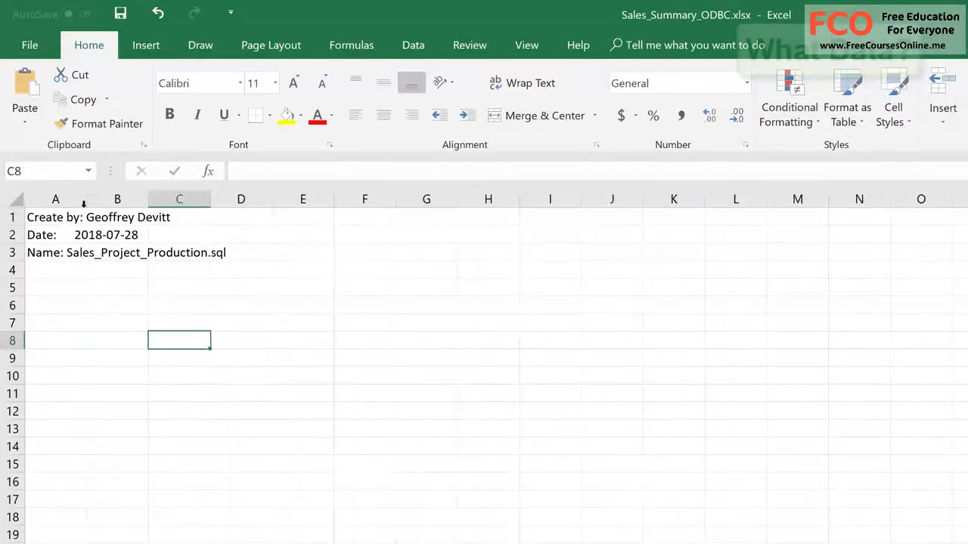
double_click(86, 200)
left_click(175, 370)
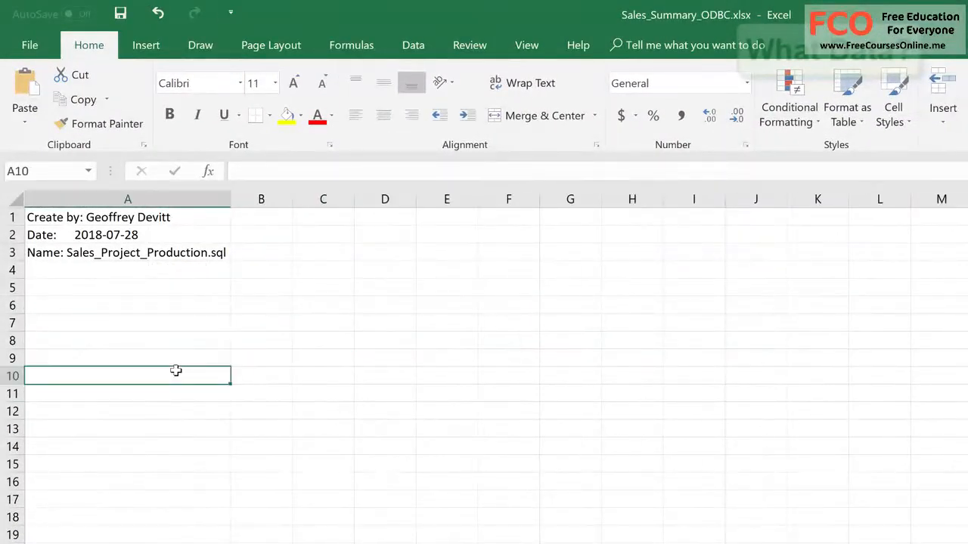
- Enter "Details: Report to identify growth of payment details within a customer district" in cell A5
left_click(150, 286)
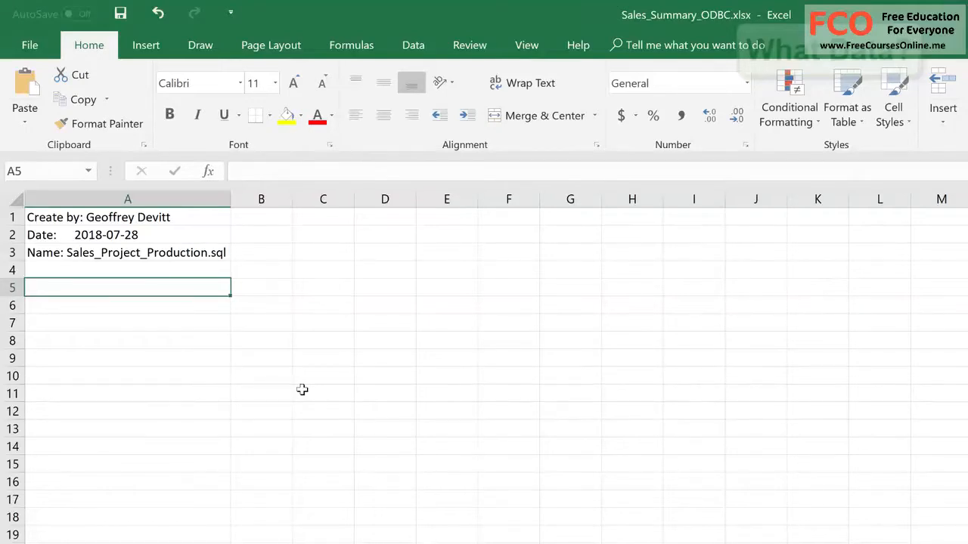
type("Det")
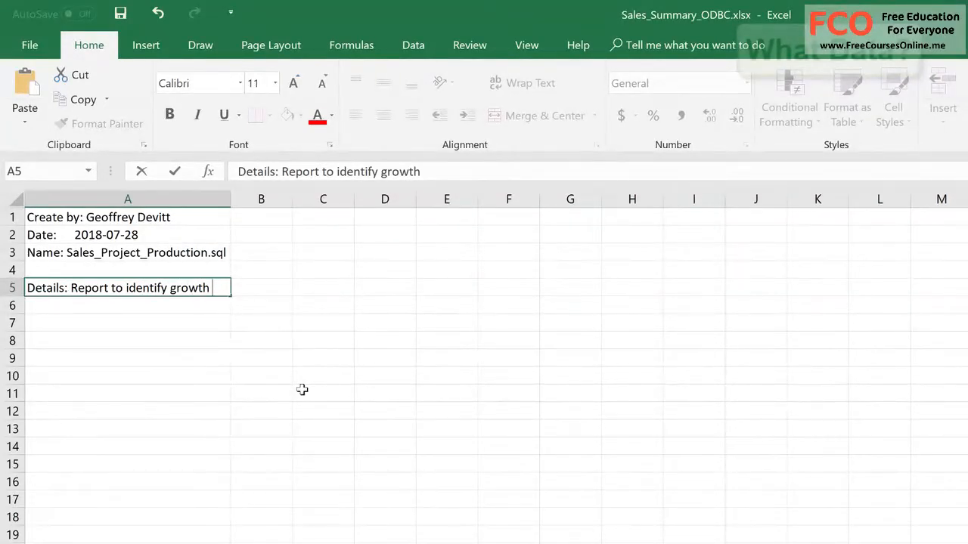
type("of paym")
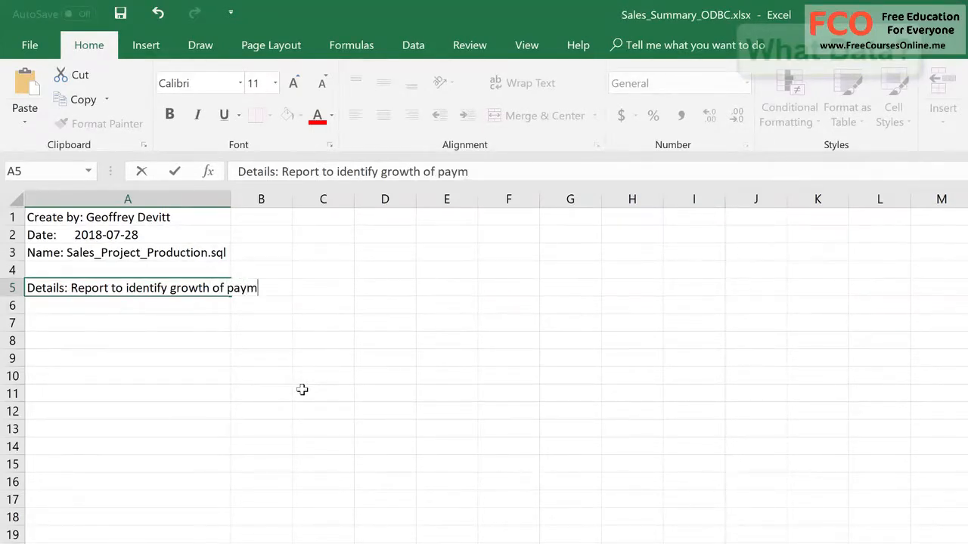
type("ent details")
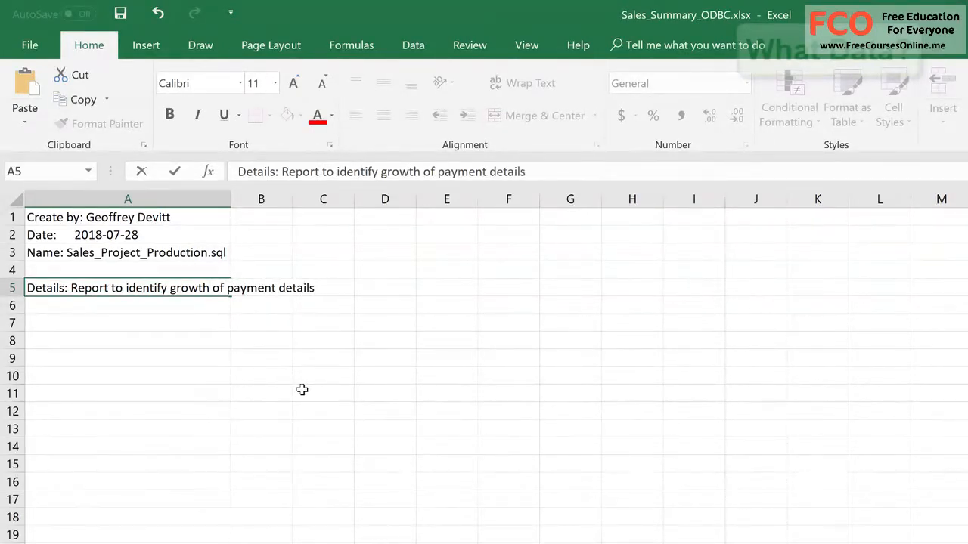
type(" within a customer district")
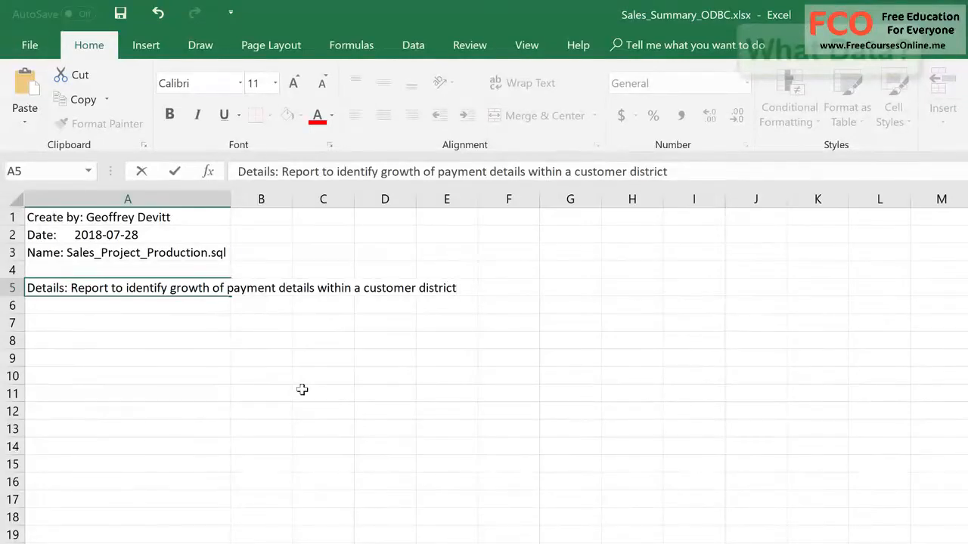
key("Return")
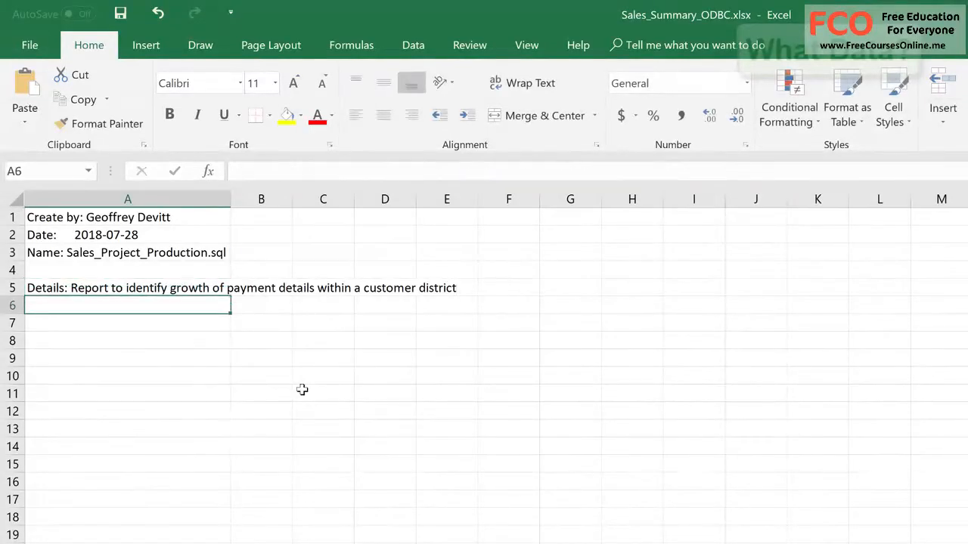
key("Return")
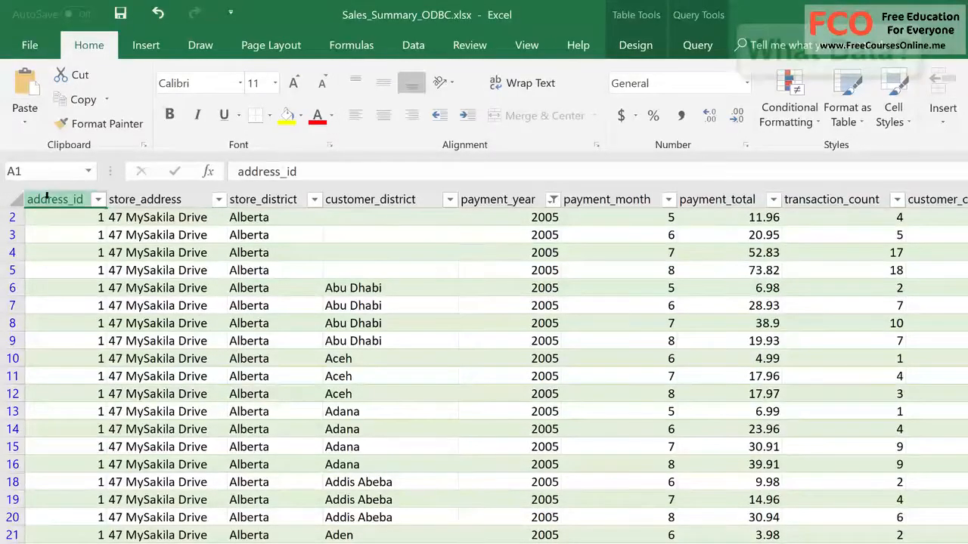
- Copy the header row of the cus_pay_total_data table, from address_id through customer_count
left_click(47, 195)
left_click(47, 195)
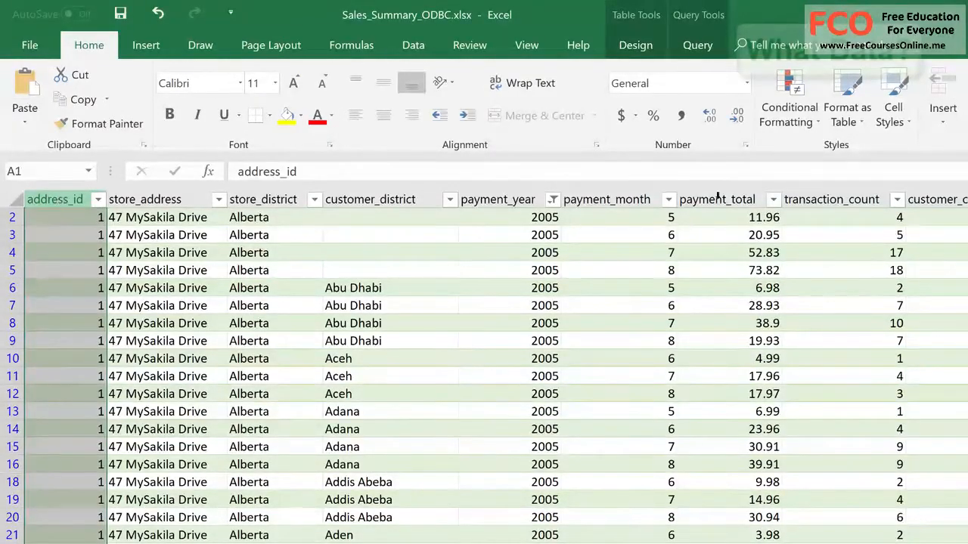
key("ctrl+a")
scroll(803, 404, "up", 1)
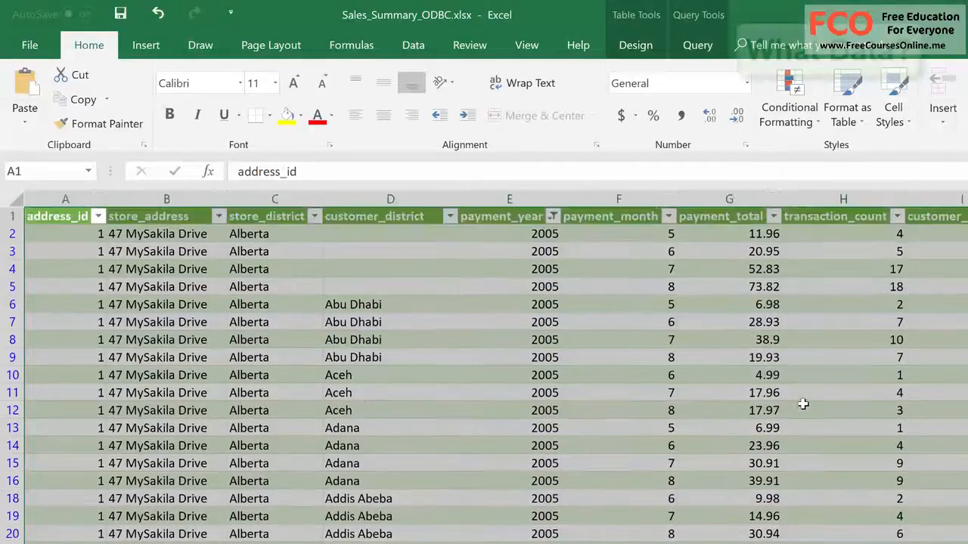
left_click(140, 266)
left_click(76, 217)
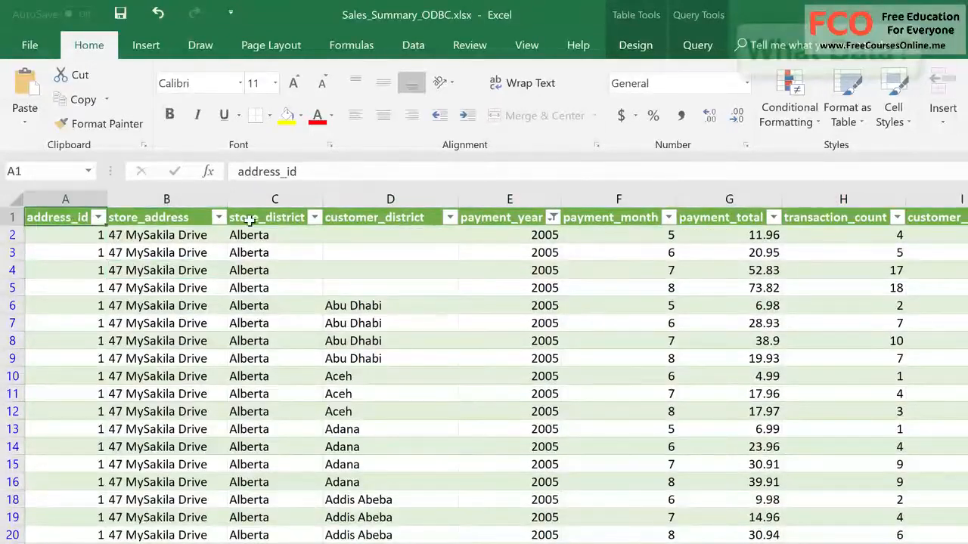
left_click_drag(249, 220, 956, 216)
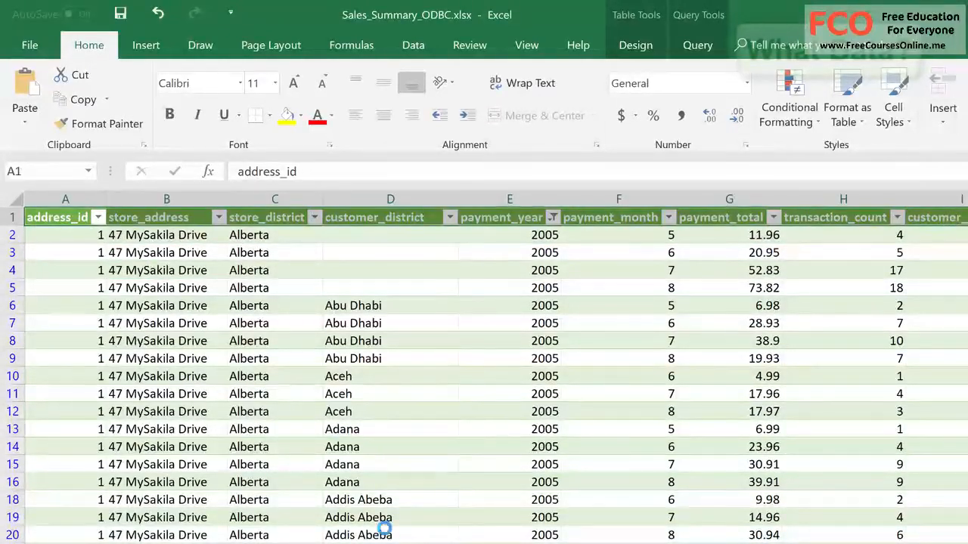
key("ctrl+c")
- Paste the copied headers transposed into a vertical list starting at A7 of the Report Details sheet
left_click(355, 543)
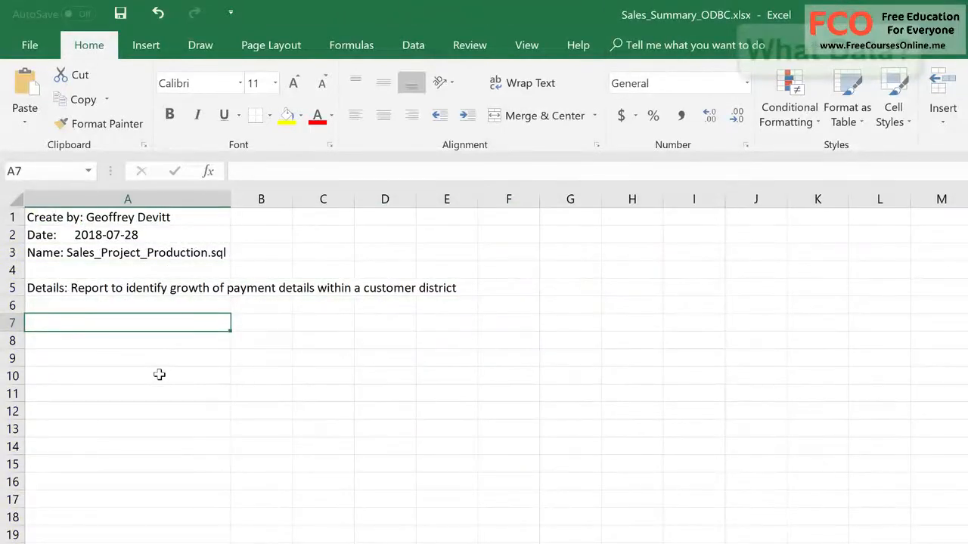
right_click(147, 325)
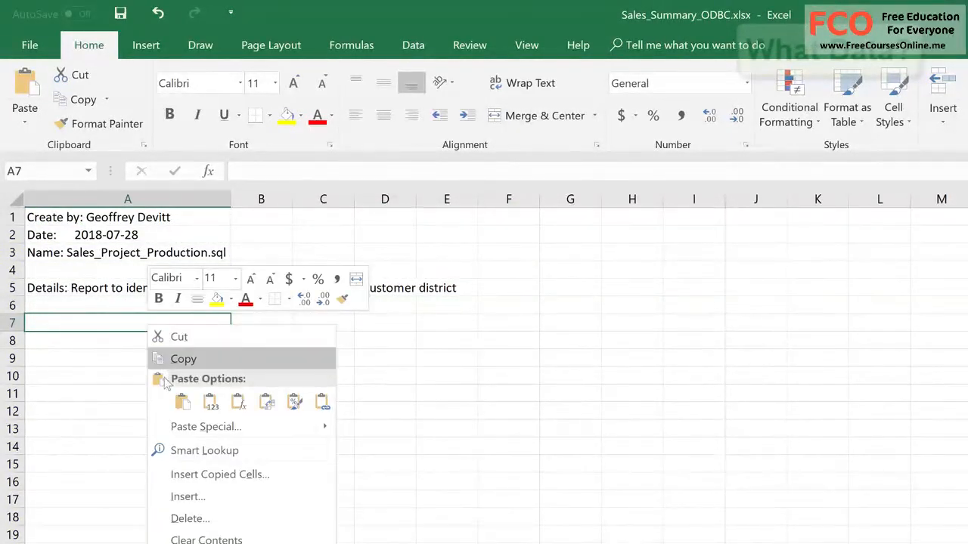
left_click(187, 427)
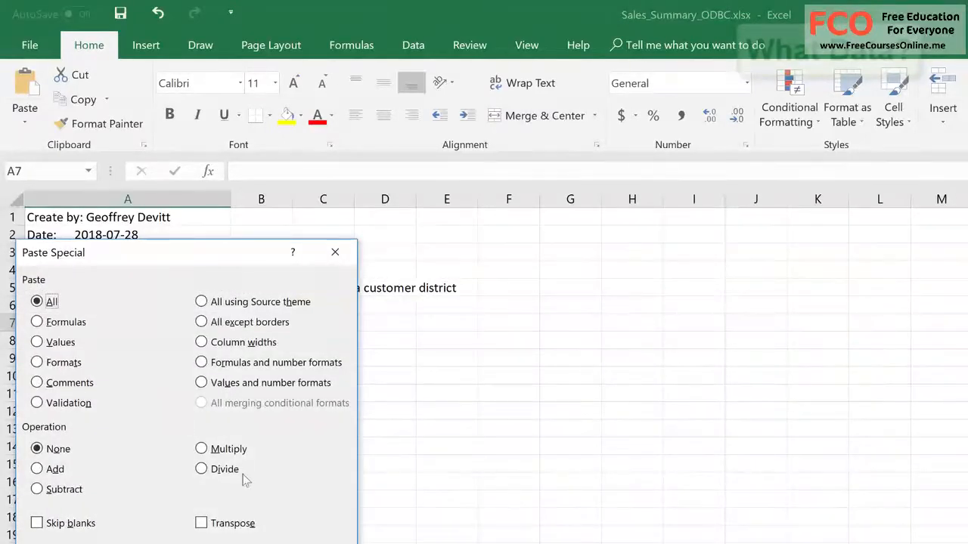
left_click(202, 524)
key("Return")
left_click(283, 460)
left_click(289, 410)
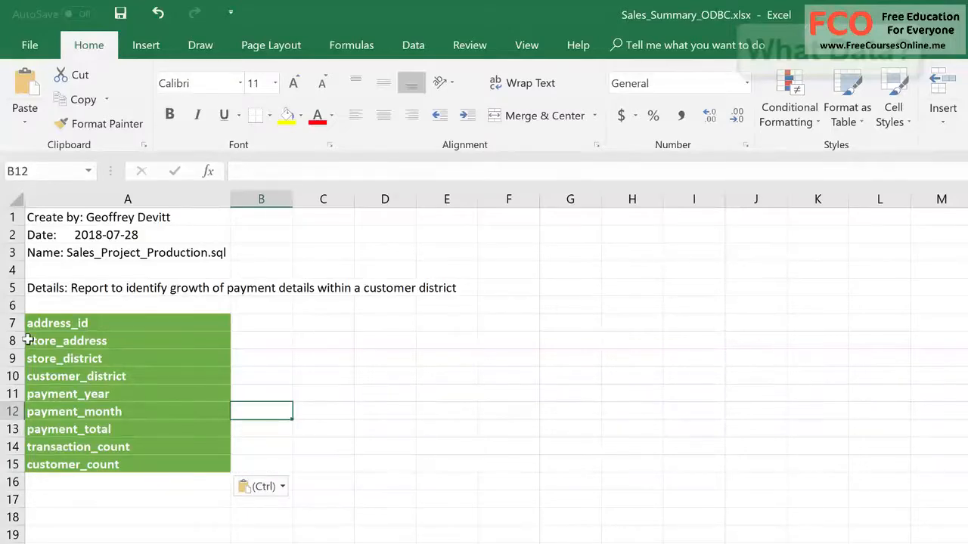
- Insert a row above the address_id entry and enter the bold heading "Field Name" in A7
right_click(13, 323)
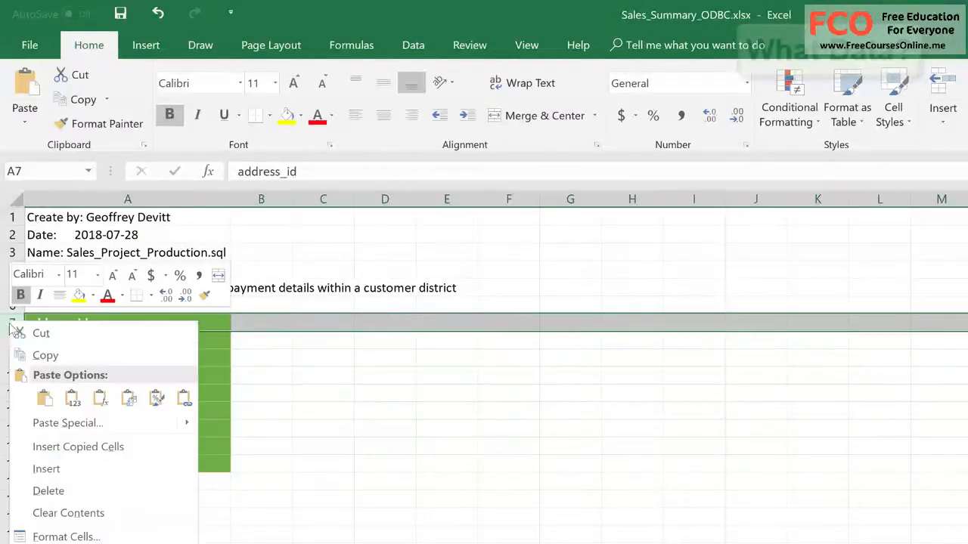
left_click(78, 464)
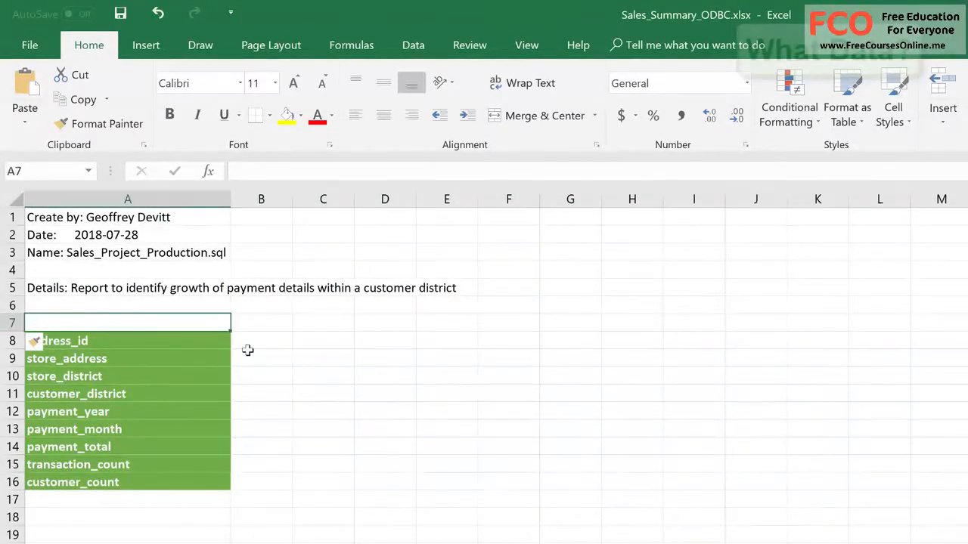
type("Field Nam")
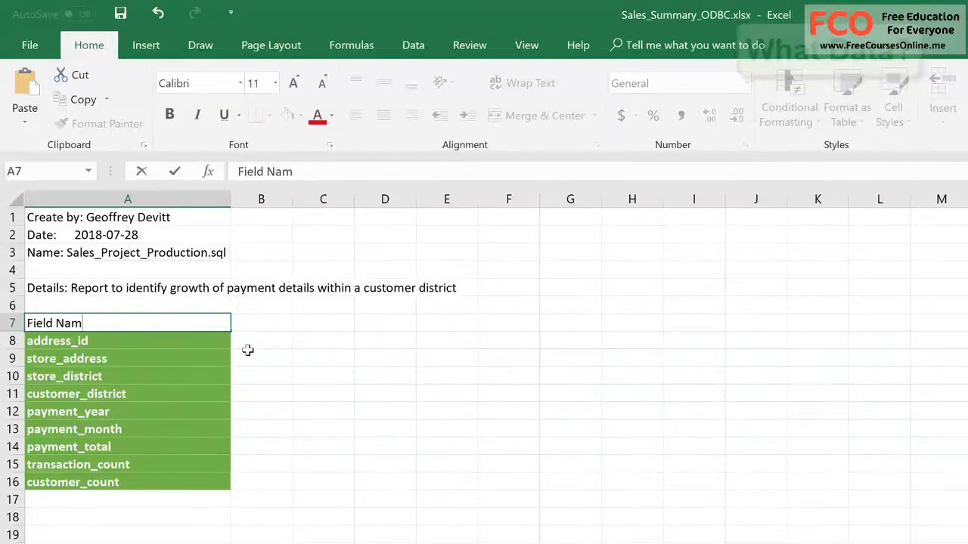
type("e")
key("Return")
key("Up")
key("ctrl+b")
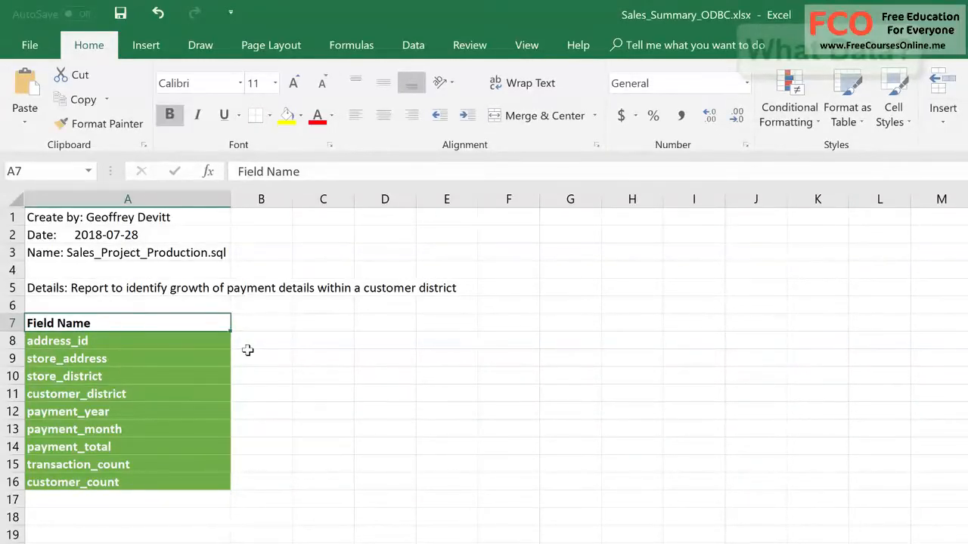
- Enter the heading "Field Description" in B7 beside the Field Name heading
key("Right")
key("Down")
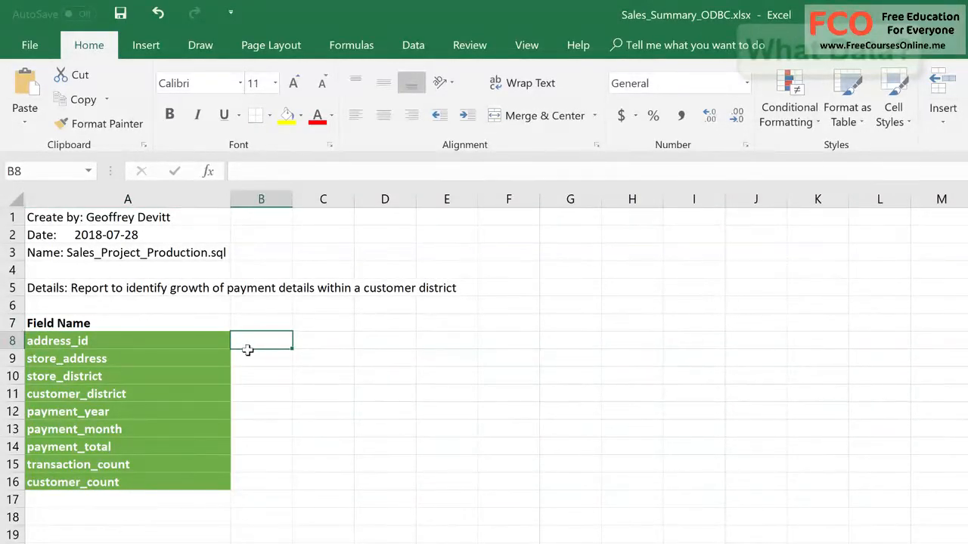
key("Up")
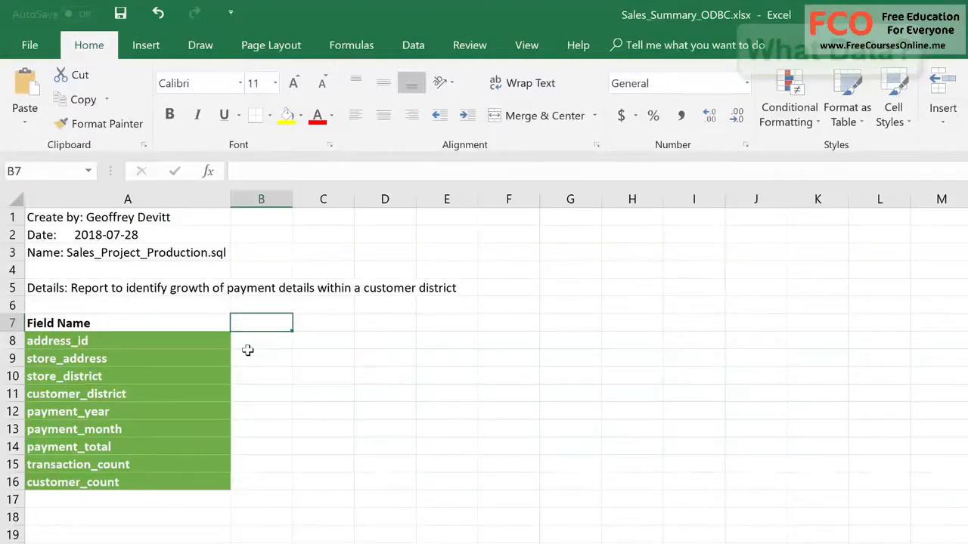
type("D")
key("BackSpace")
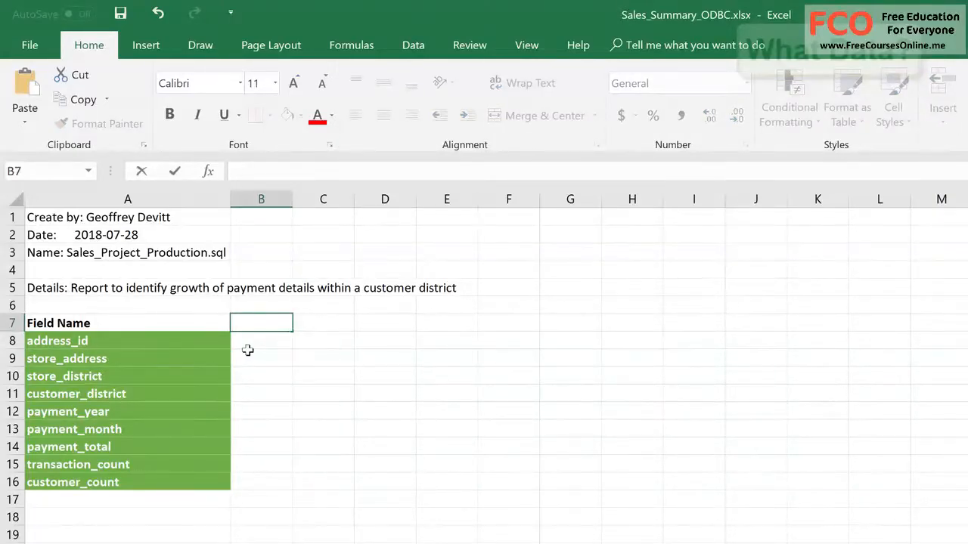
type("Field Description")
key("Return")
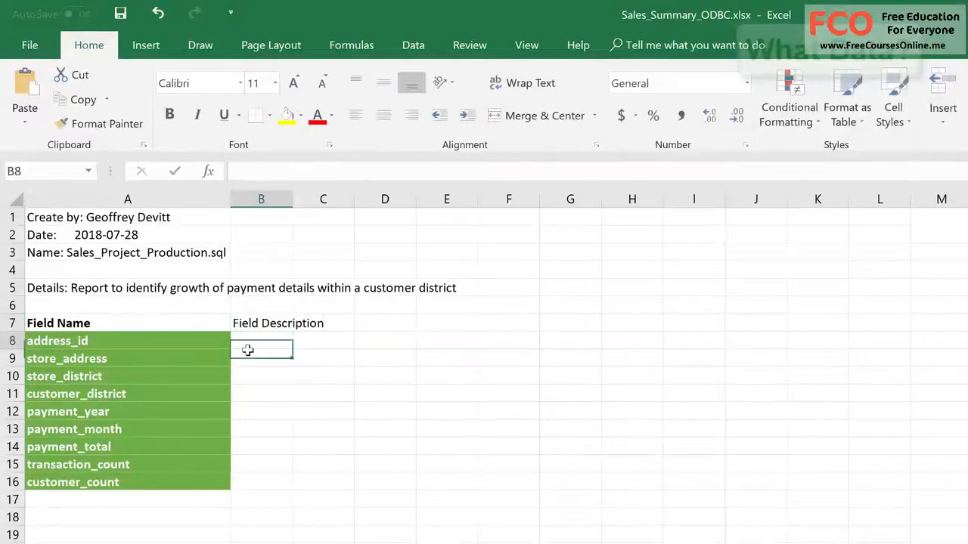
- Enter the field descriptions "Store Address", "Store District" and "Customer District" in B9 through B11
key("Return")
type("Store Address")
key("Return")
type("Store District")
key("Return")
type("Customer District")
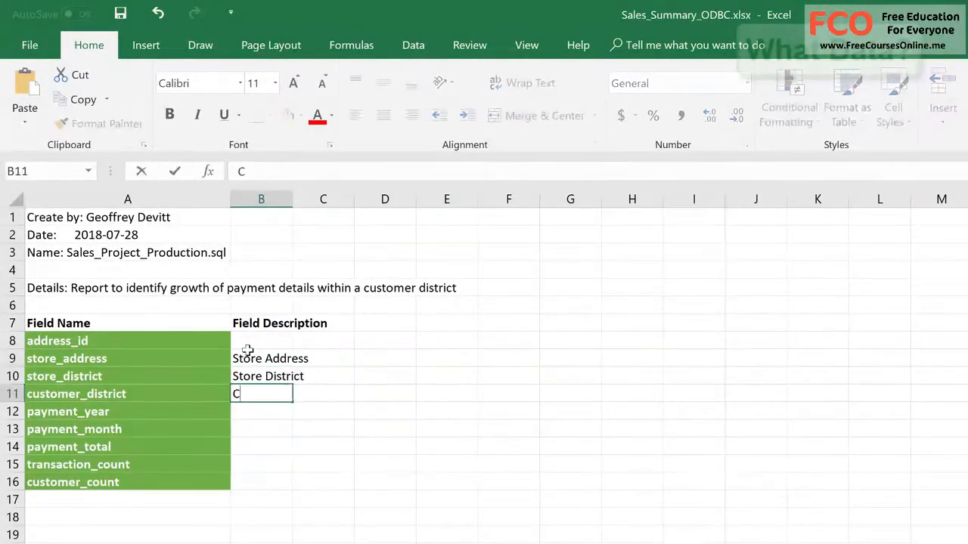
key("Return")
- Enter the field description "Year of customer payment transaction" in B12 beside payment_year
type("Year of custmopayment transaction from c")
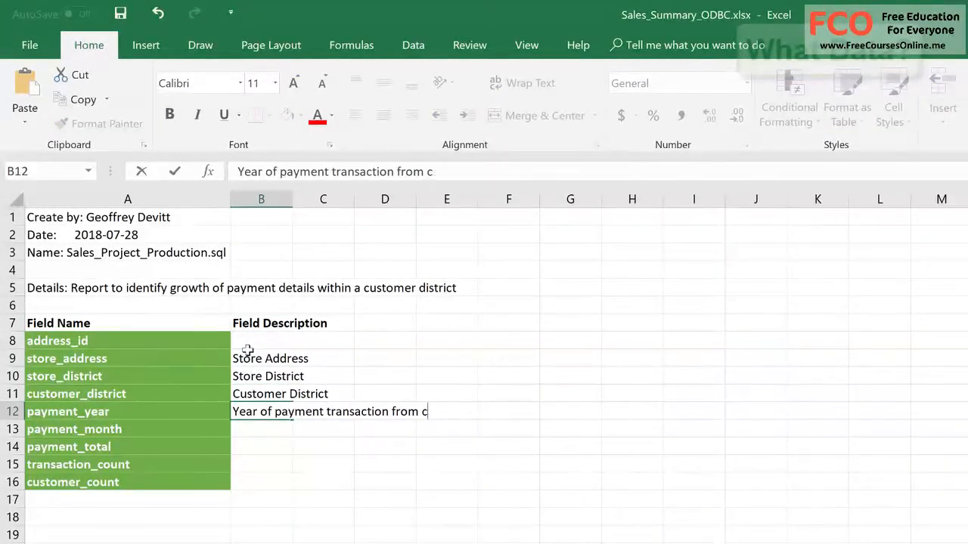
key("Left")
key("Right")
key("F2")
key("ctrl+Left")
key("ctrl+Left")
key("ctrl+Left")
key("ctrl+Left")
type("custmo")
key("BackSpace")
key("BackSpace")
type("omer")
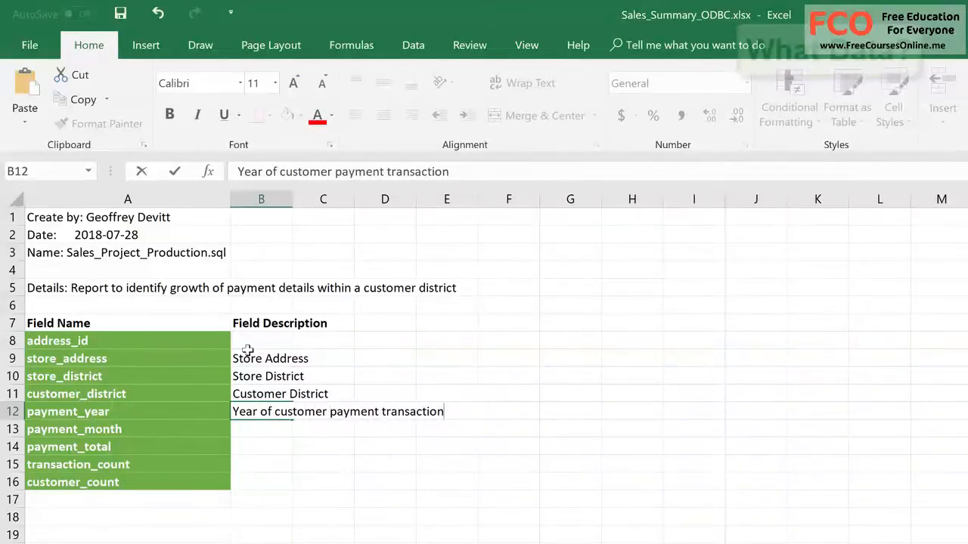
key("Return")
- Fill the payment_year description down to B13 and change its wording to "Month of customer payment transaction"
key("ctrl+d")
key("F2")
key("ctrl+Left")
key("ctrl+Left")
key("ctrl+Left")
key("ctrl+Left")
key("BackSpace")
key("BackSpace")
key("BackSpace")
key("BackSpace")
key("BackSpace")
type("MOnth")
key("Return")
- Enter the descriptions "Customer payment total", "Customer transaction count" and "Distinct count of customers" in B14 through B16
type("Customer pay")
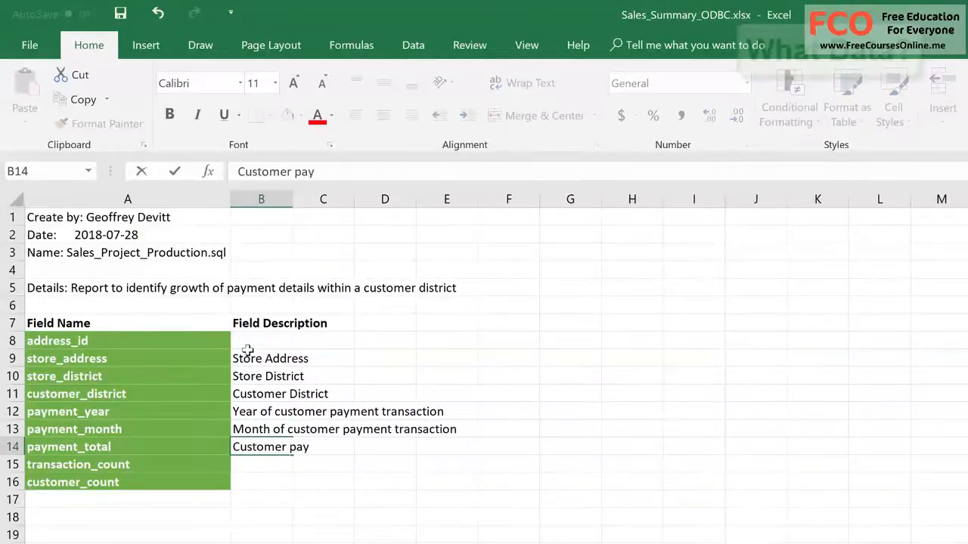
type("ment total")
key("Return")
type("Customer transaction count")
key("Return")
type("Co")
key("BackSpace")
key("BackSpace")
type("Distinc")
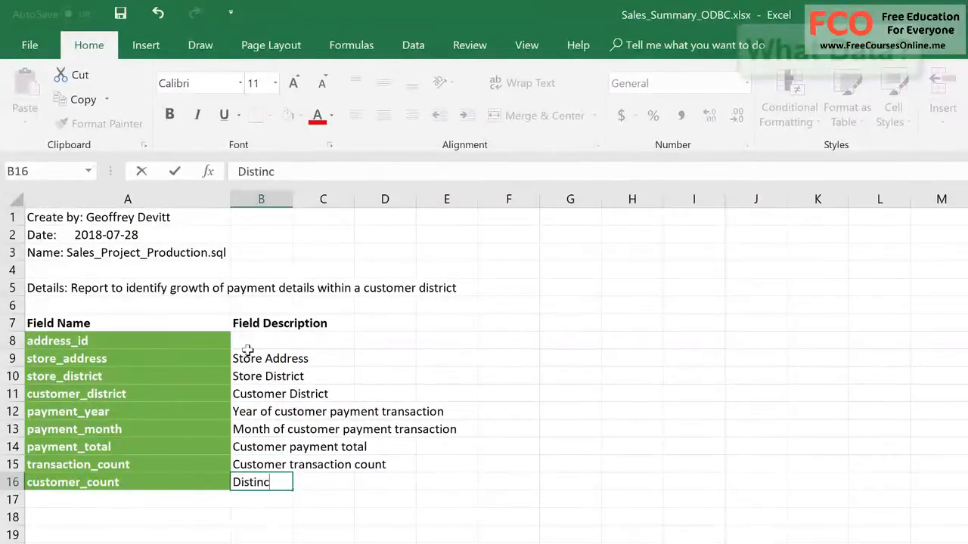
type("t count of customers")
- Enter the description "Unique store address id" in B8 beside address_id
left_click(247, 344)
type("Unique add")
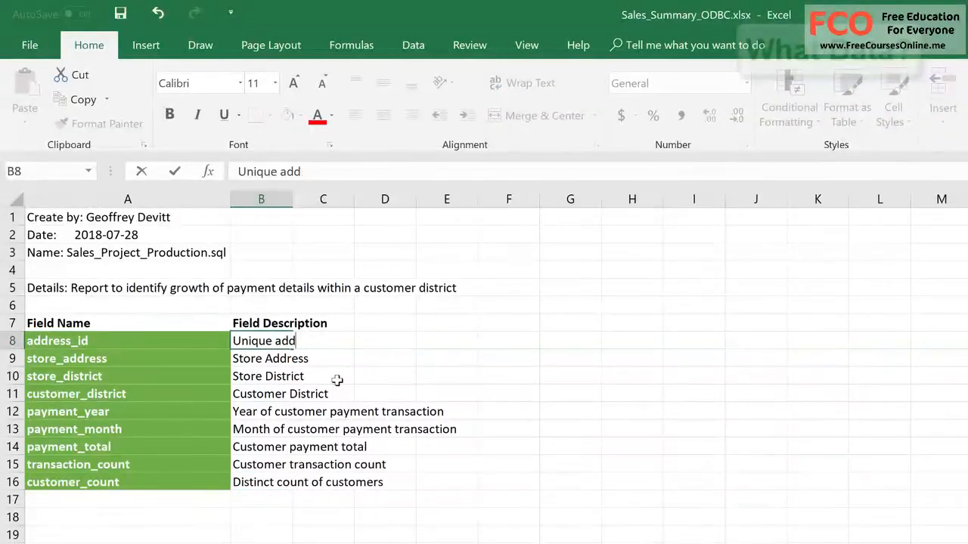
key("BackSpace")
key("BackSpace")
key("BackSpace")
type("store address id")
left_click(296, 391)
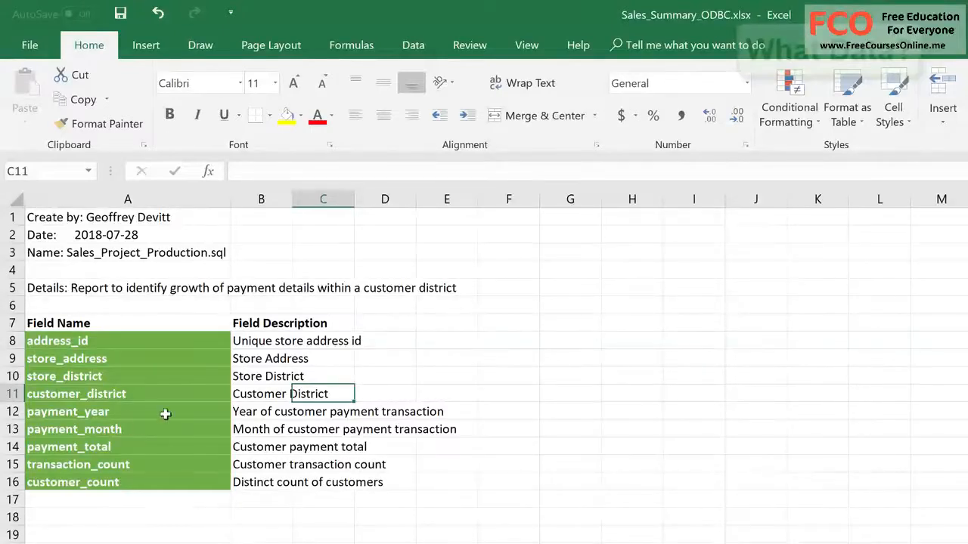
- Return to the Payment Summary sheet and look at its store_district and customer_district filters
left_click(126, 519)
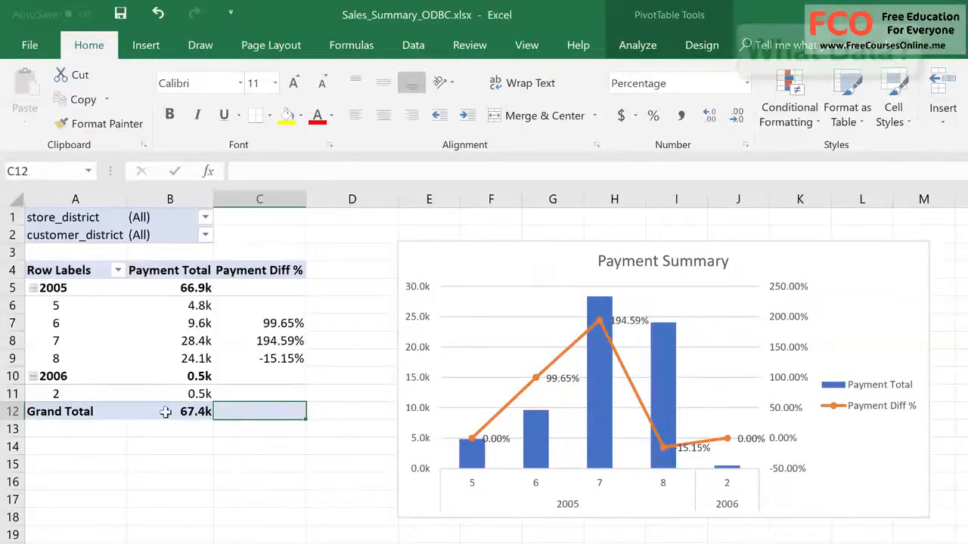
left_click(206, 218)
left_click(208, 218)
left_click(205, 235)
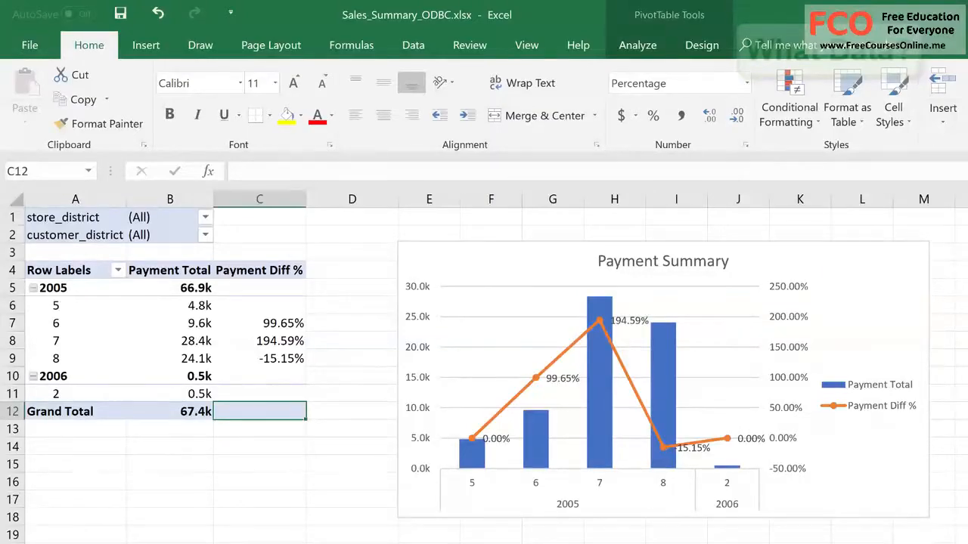
- Create a copy of the Payment Summary sheet and place it directly after Report Details
right_click(168, 492)
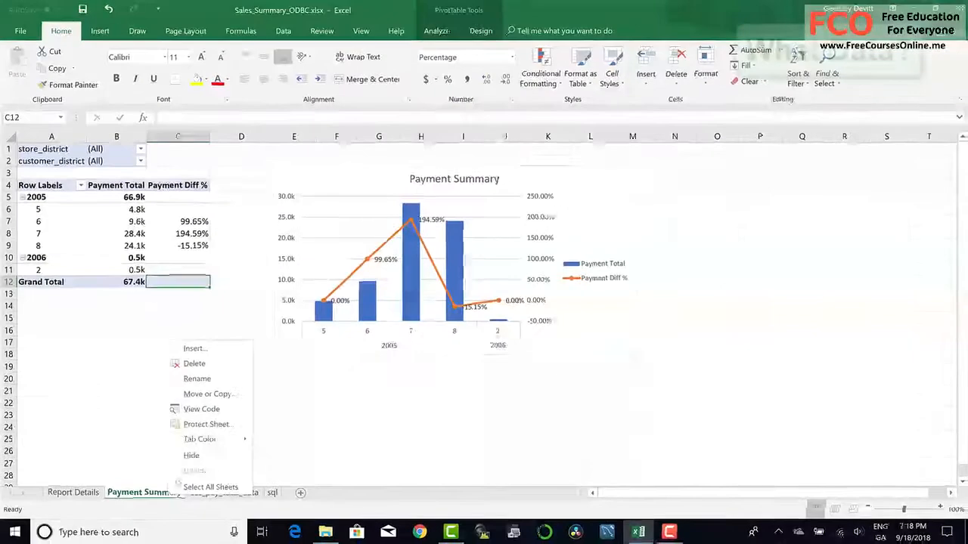
left_click(207, 396)
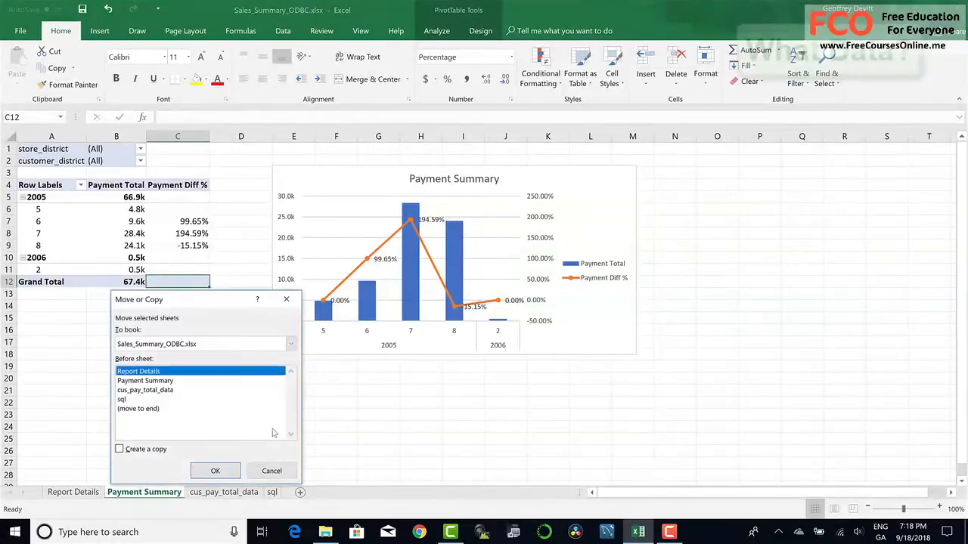
left_click(165, 450)
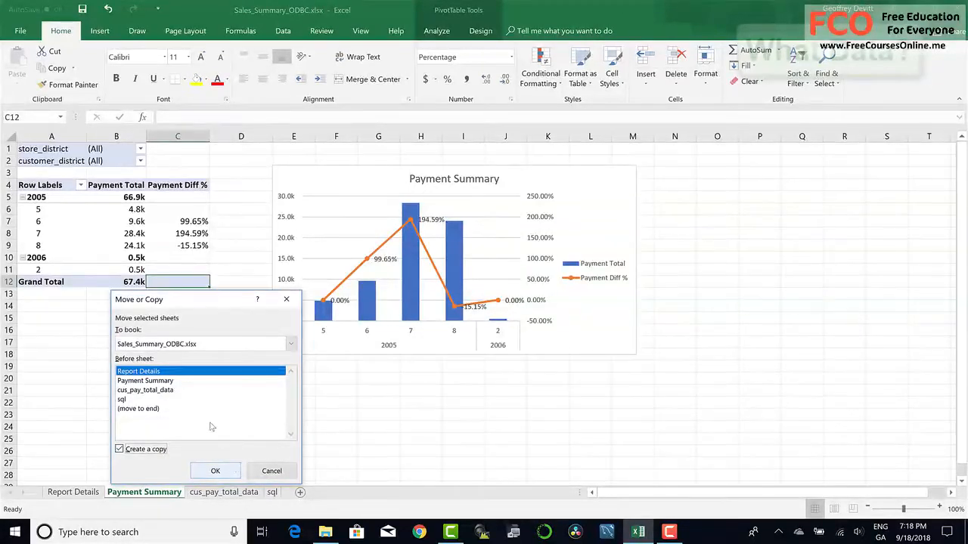
left_click(215, 471)
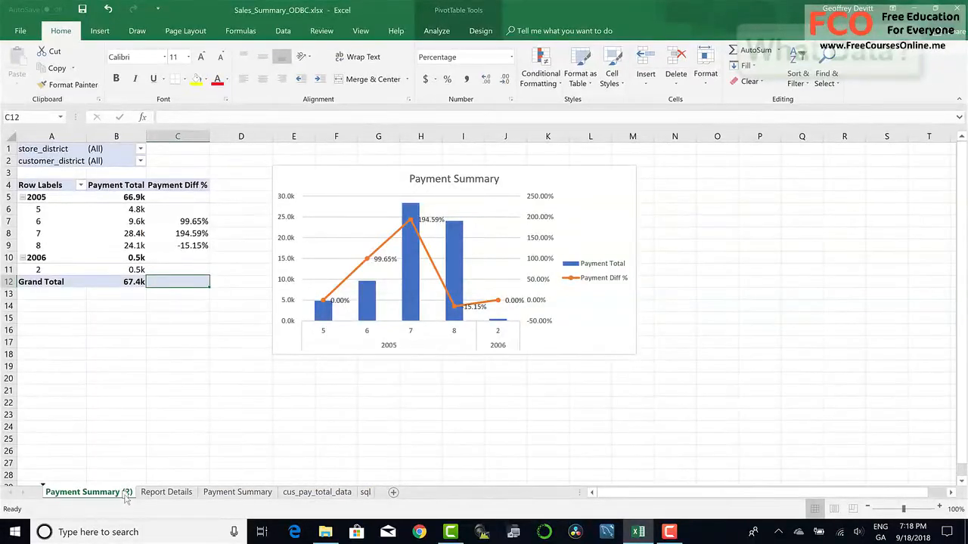
left_click_drag(288, 499, 222, 499)
- Rename the copied sheet as "Payment Compare Summary"
right_click(182, 492)
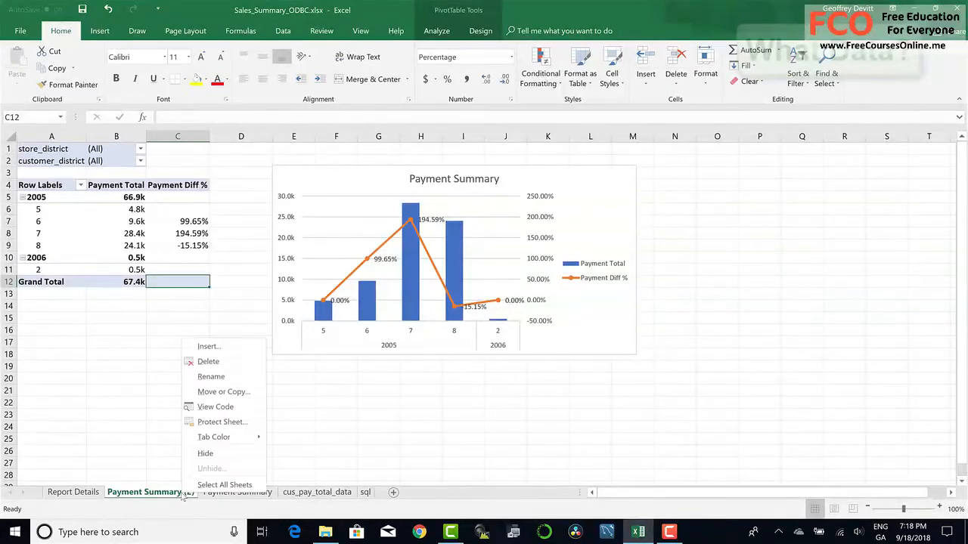
left_click(236, 376)
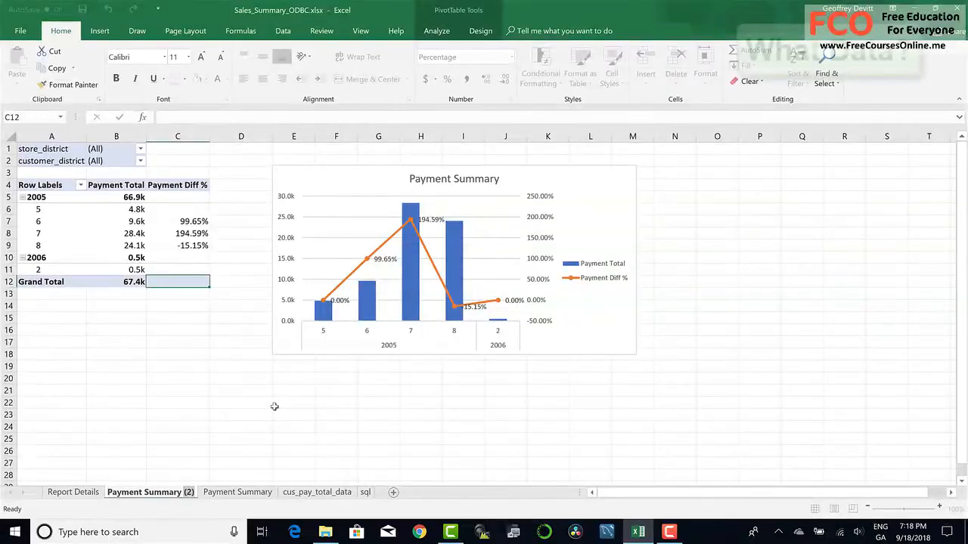
key("End")
key("BackSpace")
key("BackSpace")
key("BackSpace")
key("BackSpace")
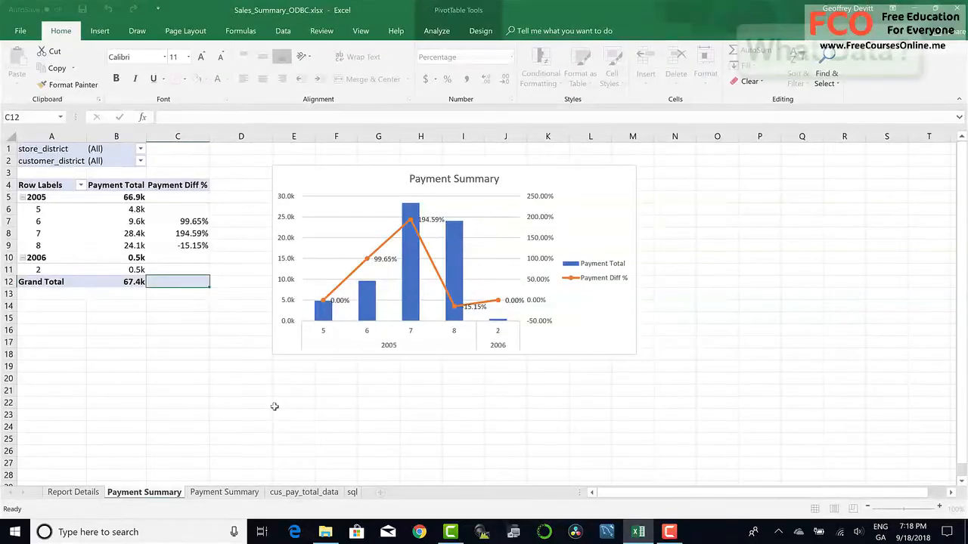
type("Com")
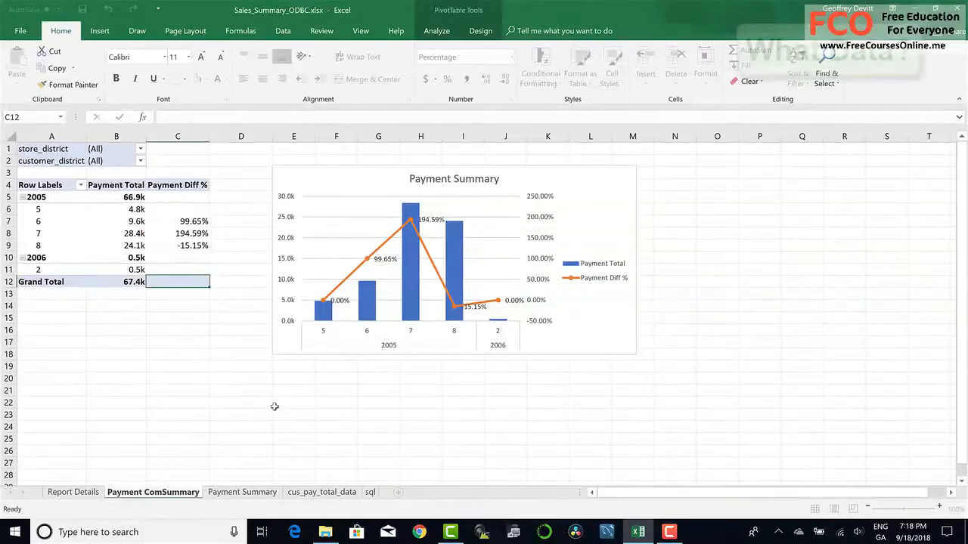
type("pare")
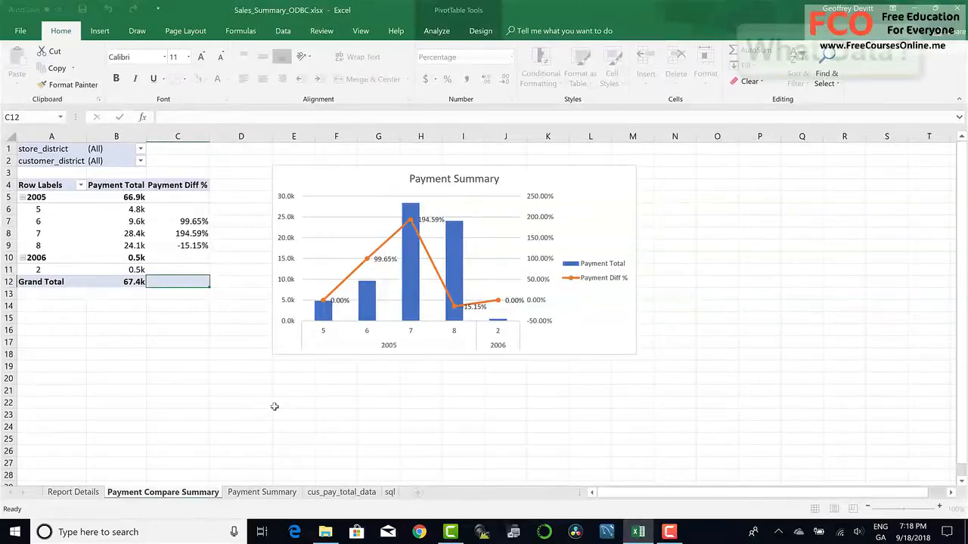
key("Return")
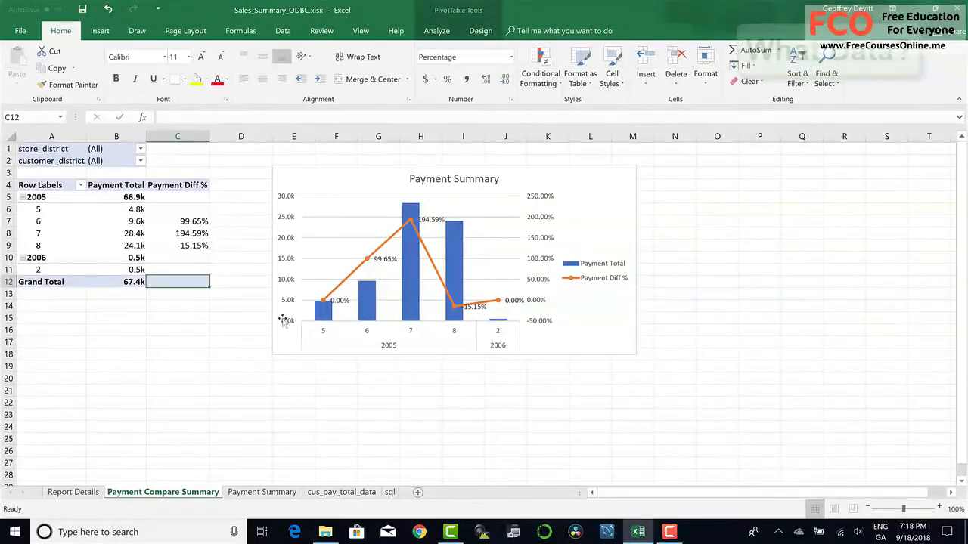
- Move the Payment Summary chart away from the PivotTable to about column J and show the PivotTable's field list
left_click_drag(327, 187, 481, 197)
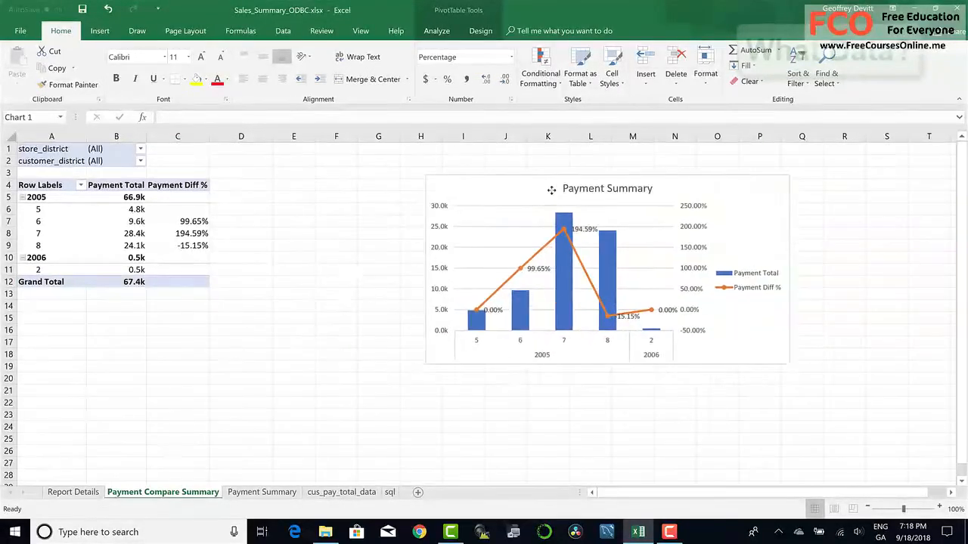
left_click_drag(551, 190, 623, 181)
left_click(132, 221)
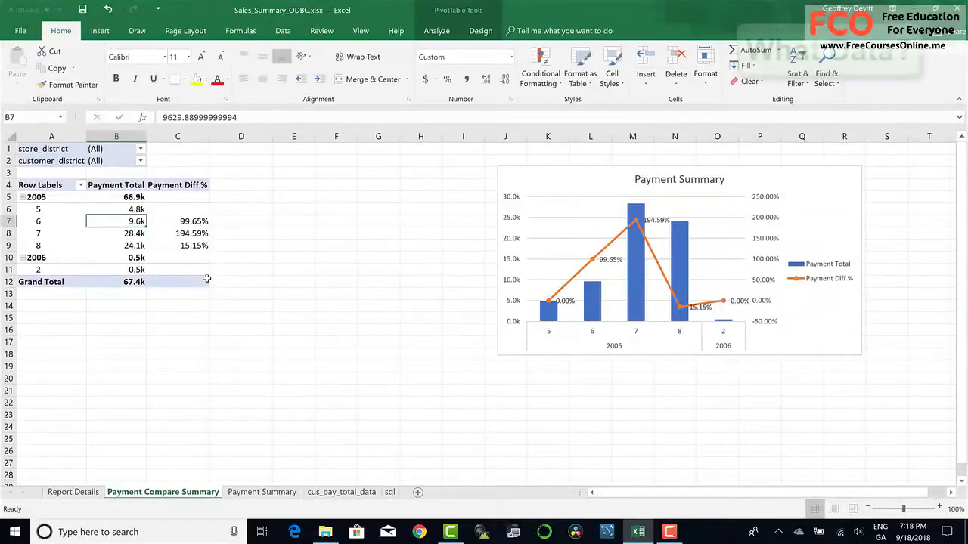
left_click(111, 234)
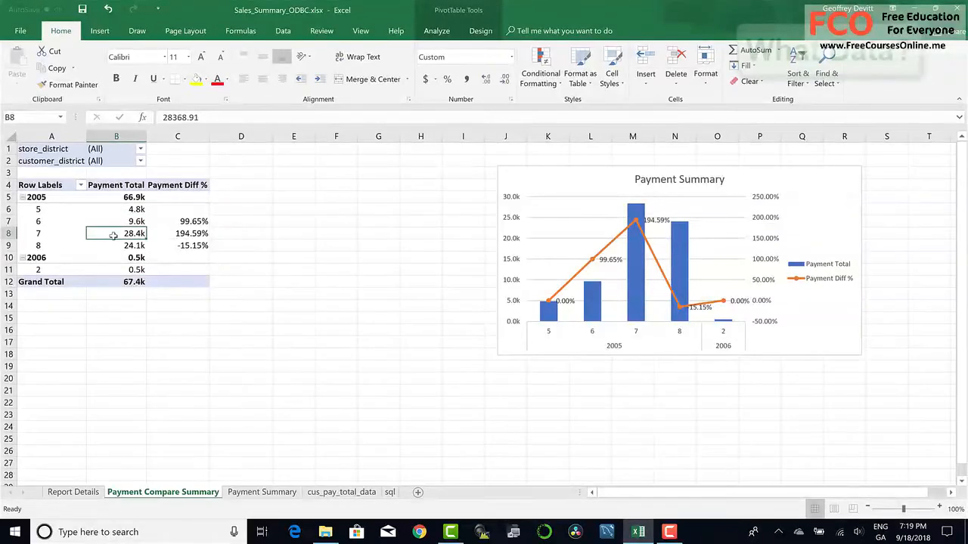
right_click(113, 236)
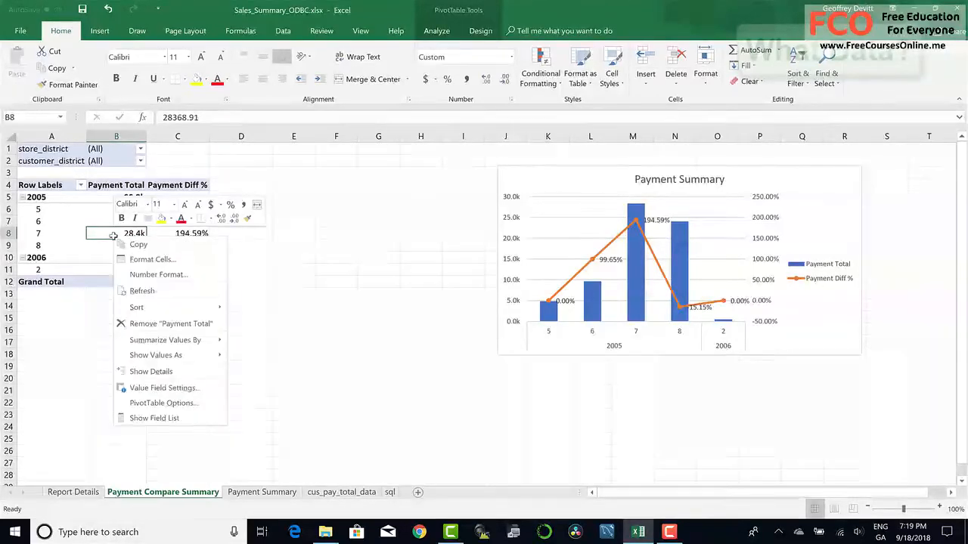
left_click(154, 418)
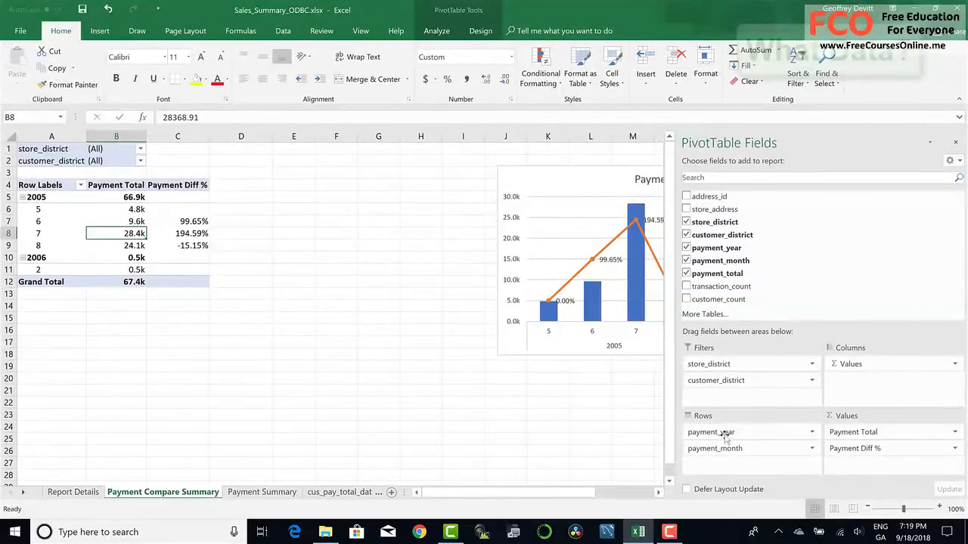
- Move payment_year and payment_month from the PivotTable's rows to its columns, and move Values to the rows
left_click_drag(723, 434, 870, 382)
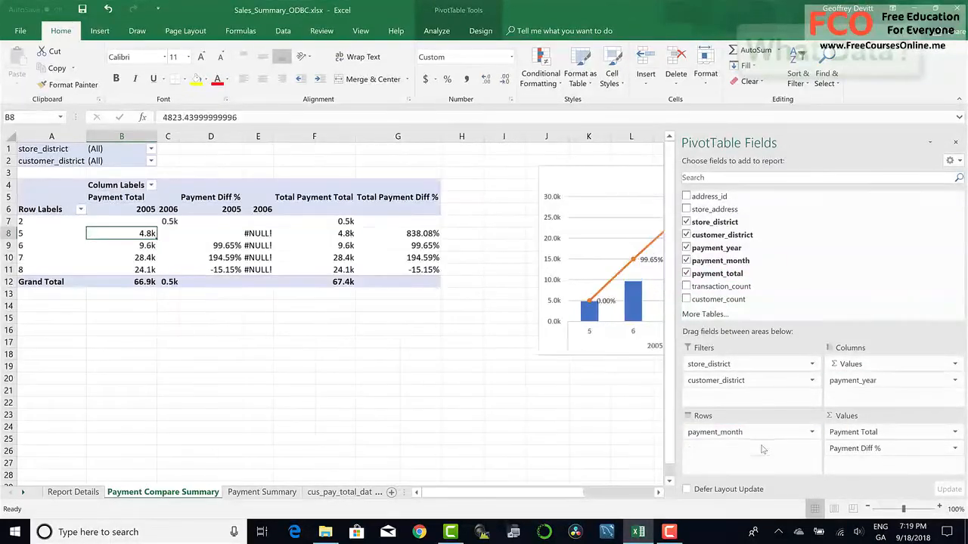
left_click_drag(714, 432, 874, 403)
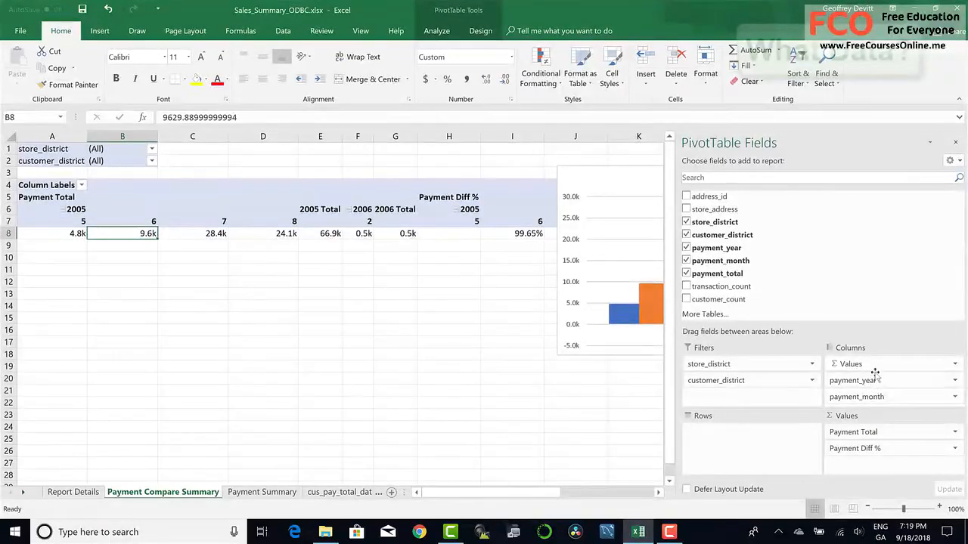
left_click_drag(873, 365, 756, 446)
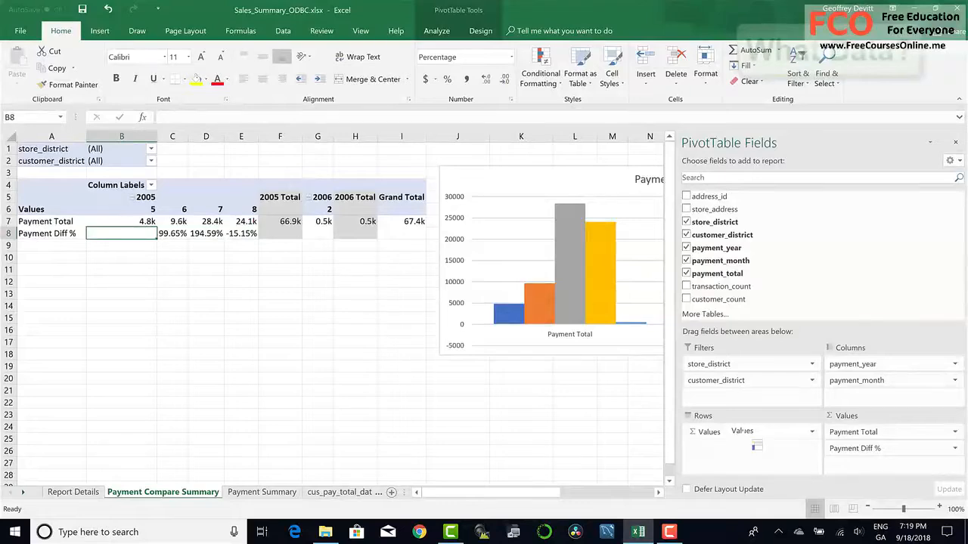
left_click_drag(747, 434, 746, 432)
- Move customer_district from the filters to the rows above Values, and delete the PivotChart from the sheet
left_click_drag(744, 381, 750, 437)
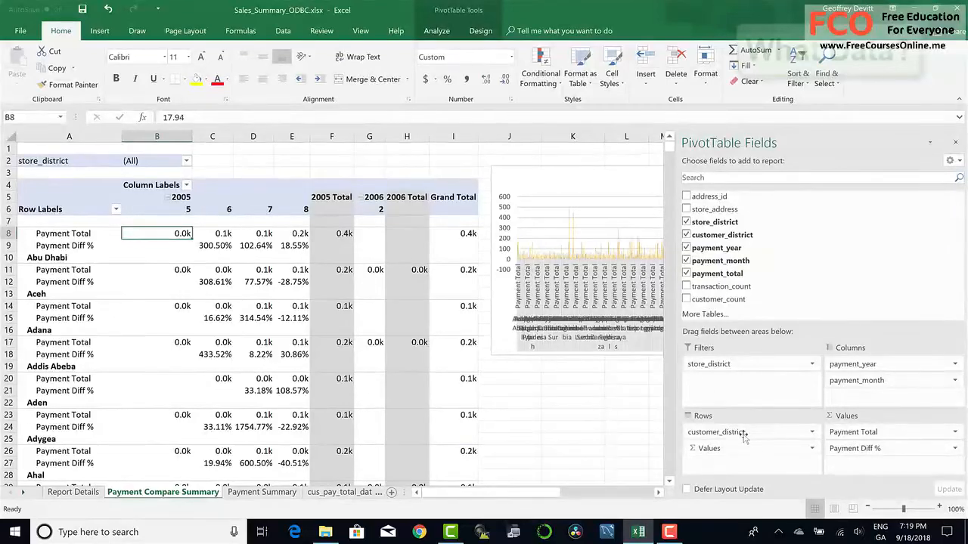
left_click(580, 185)
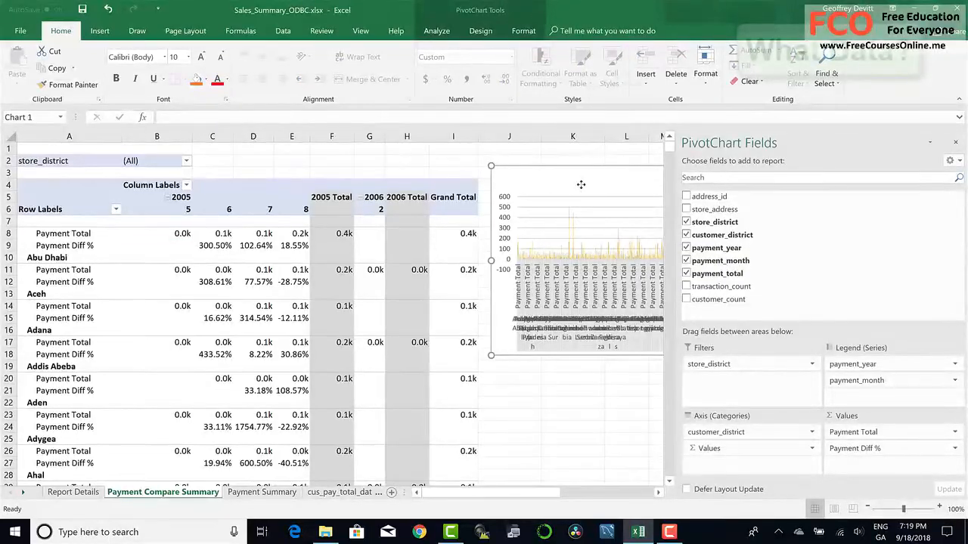
key("Delete")
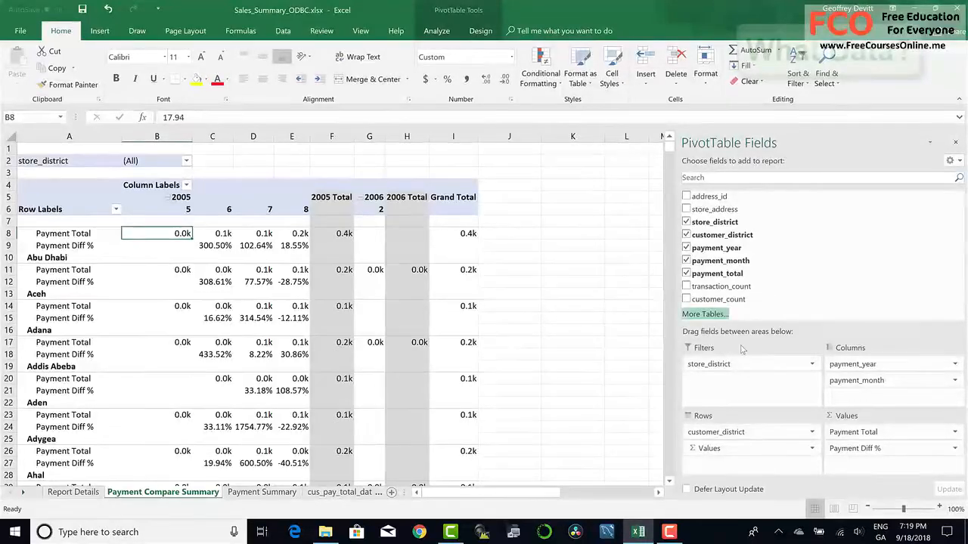
- Move Values back to the columns above payment_year and remove the Payment Diff % field from the PivotTable
left_click_drag(764, 449, 858, 396)
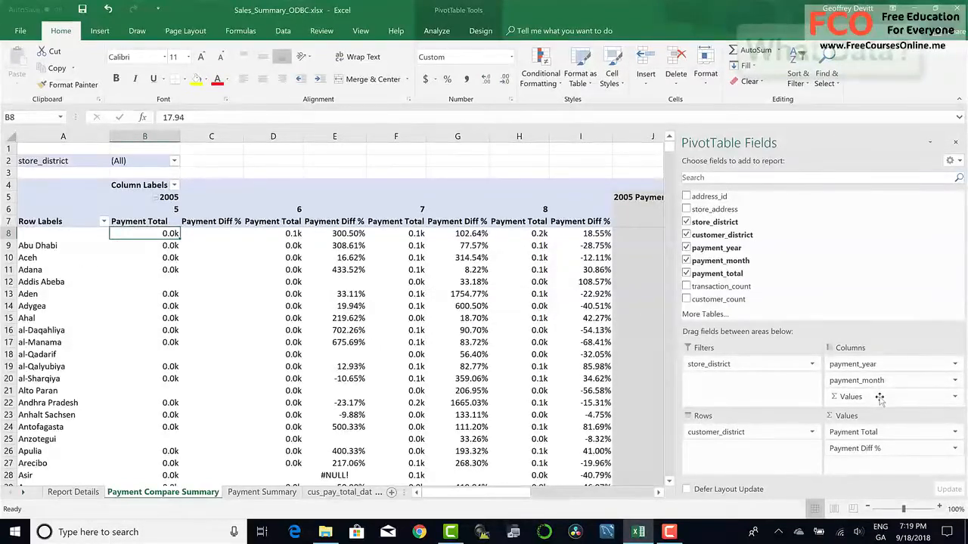
left_click_drag(869, 396, 880, 363)
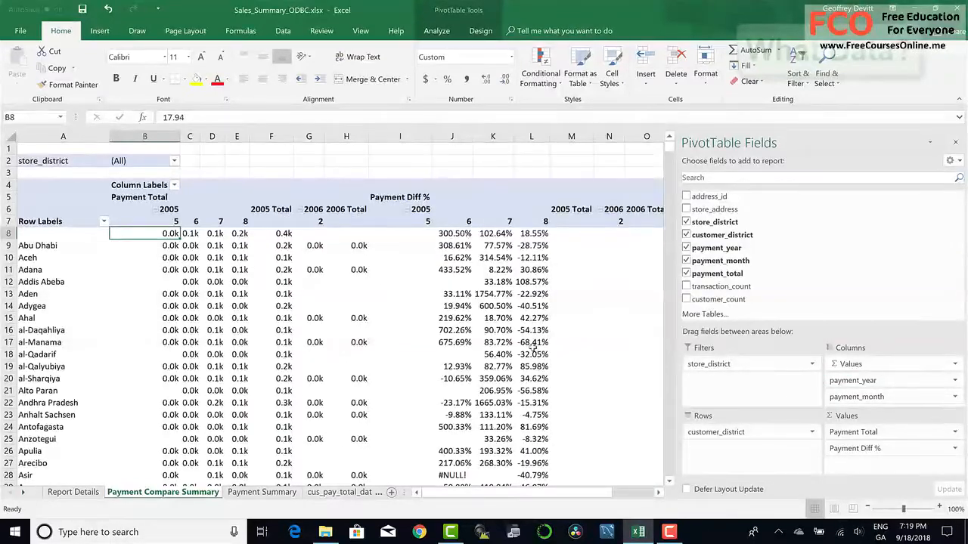
mouse_move(533, 346)
left_click(906, 449)
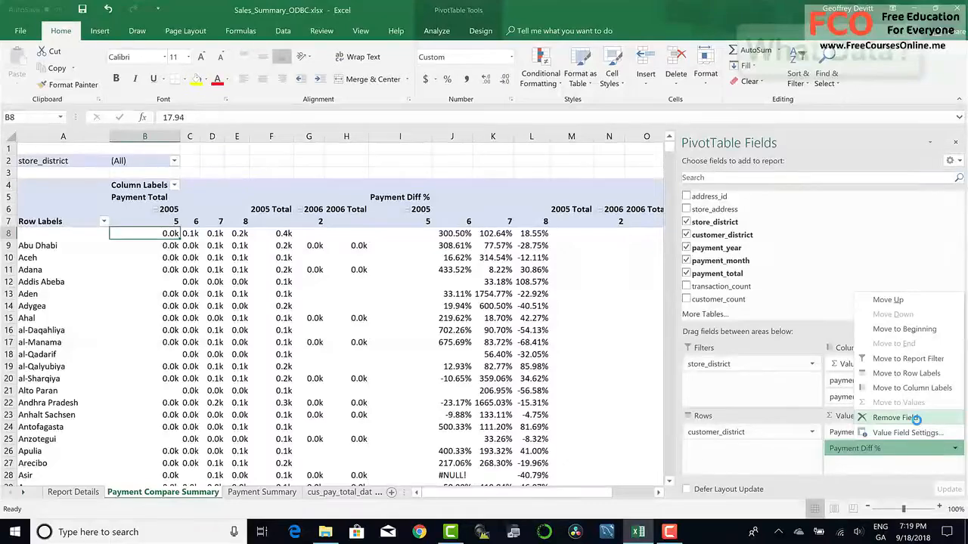
left_click(912, 418)
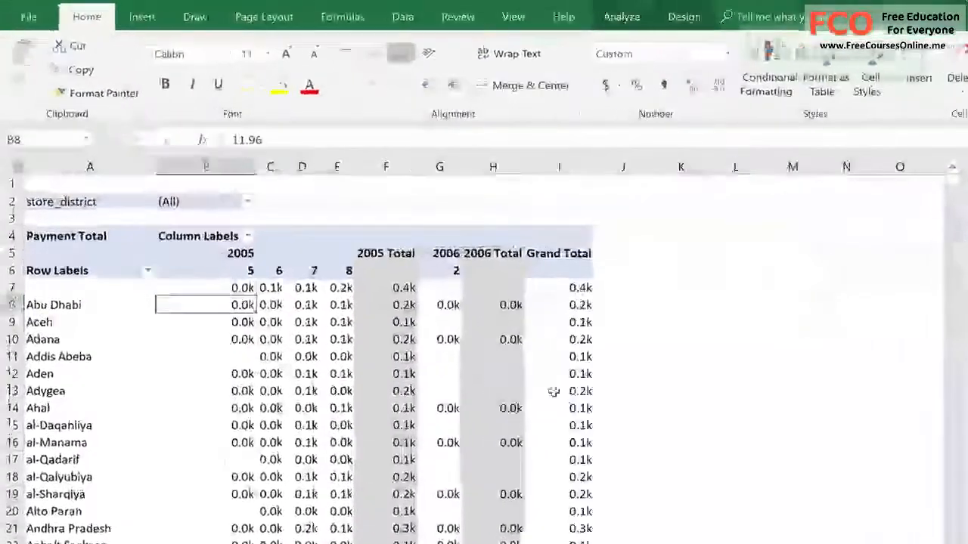
- Sort the PivotTable's customer districts by Grand Total payment from largest to smallest
left_click(584, 294)
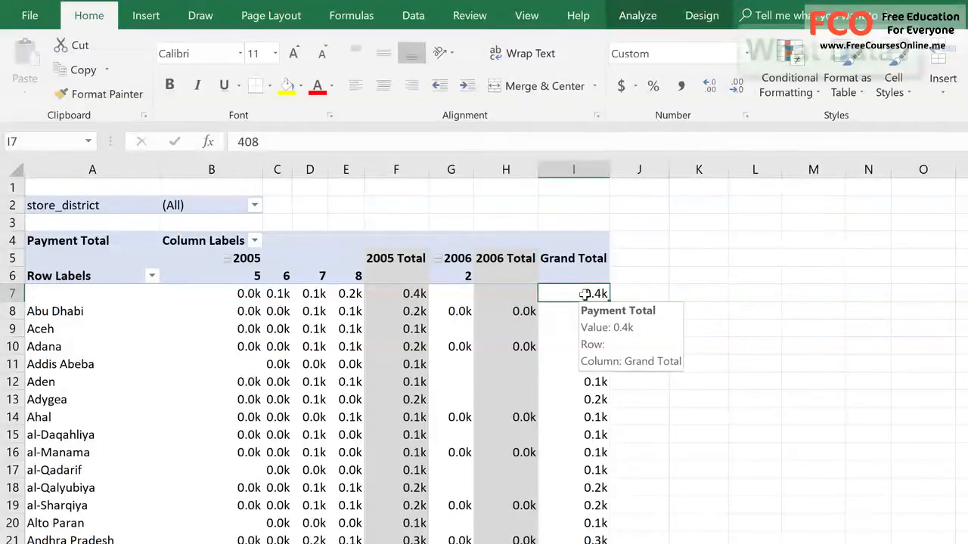
right_click(584, 294)
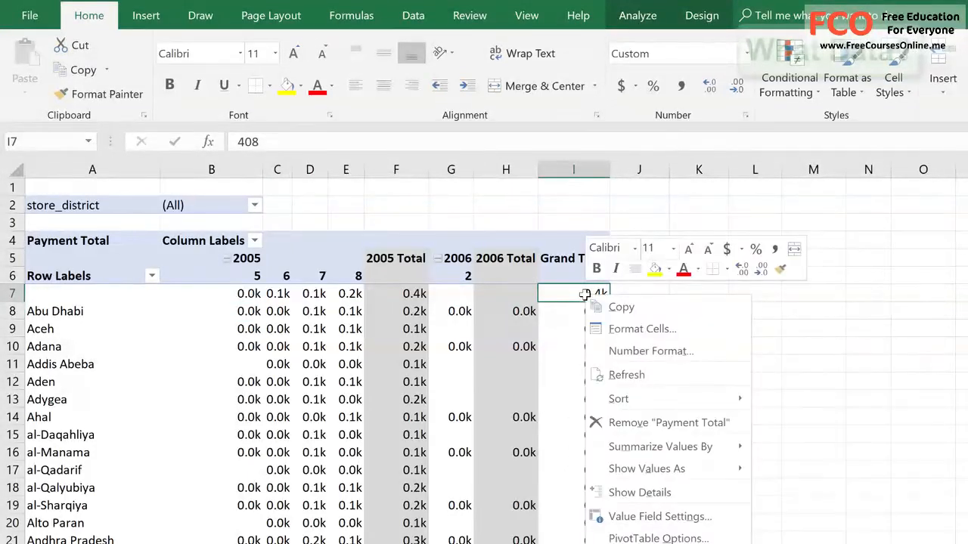
left_click(423, 17)
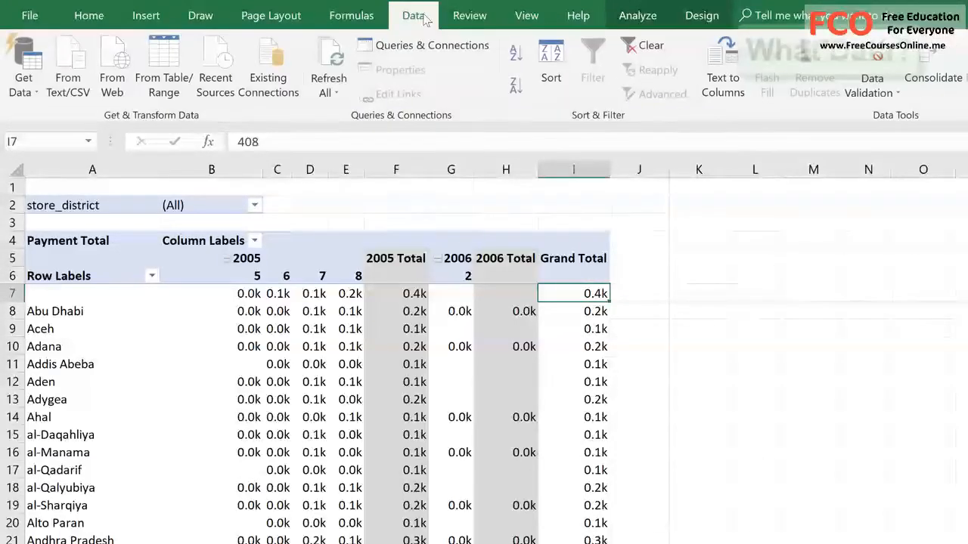
left_click(517, 87)
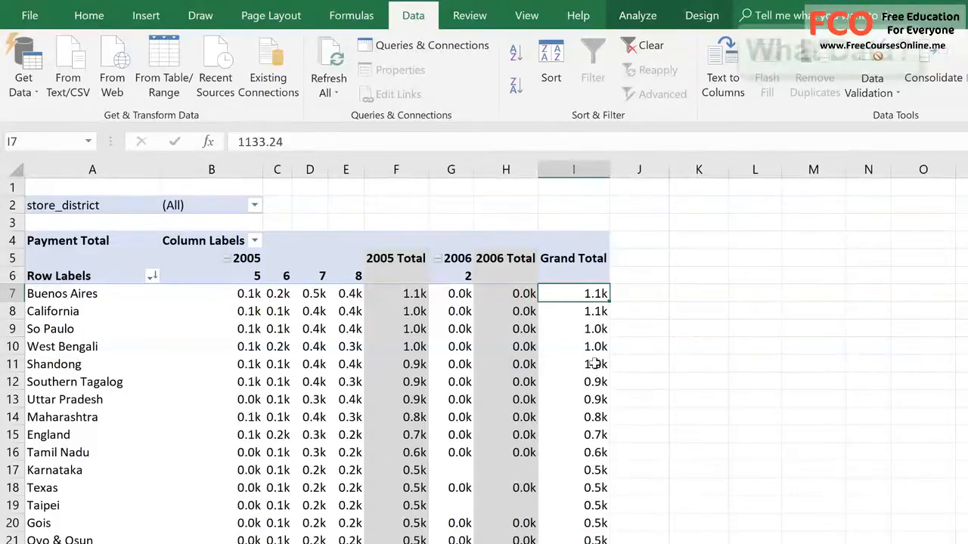
mouse_move(595, 364)
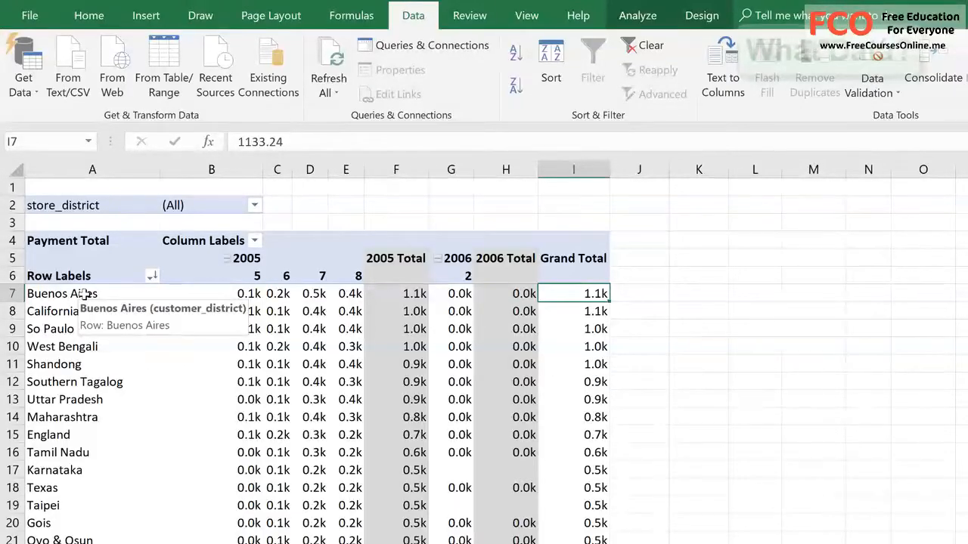
- Filter the customer districts with a Top 10 value filter, showing the top 10 items by Payment Total
left_click(85, 294)
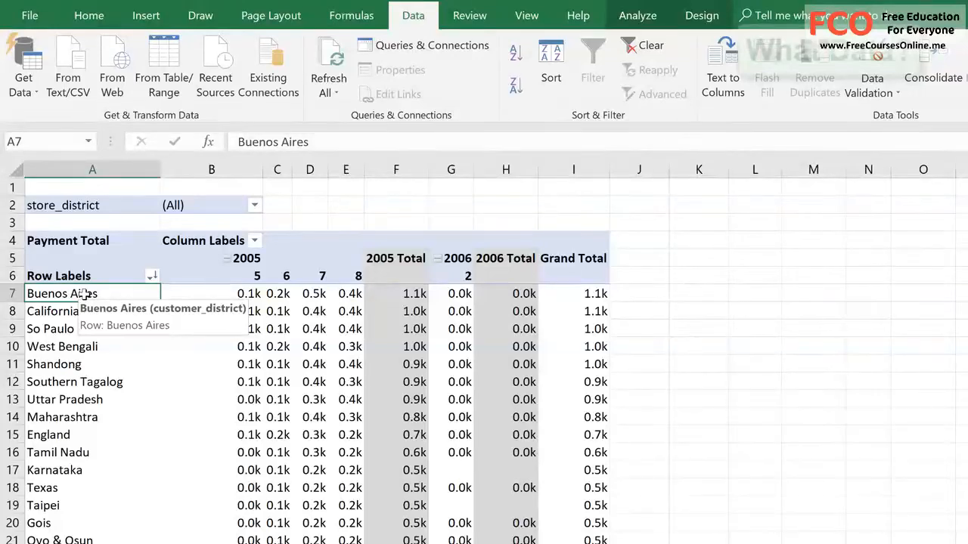
left_click(152, 277)
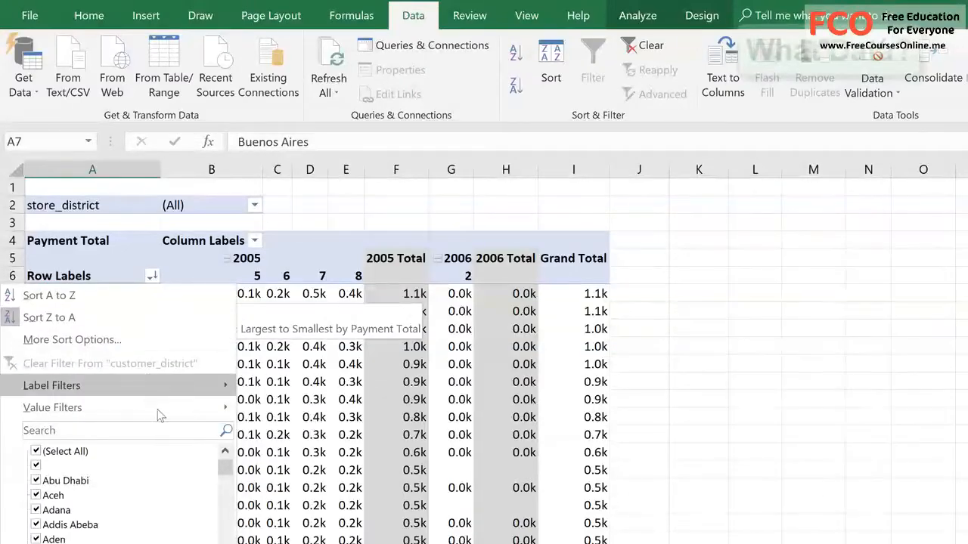
mouse_move(160, 412)
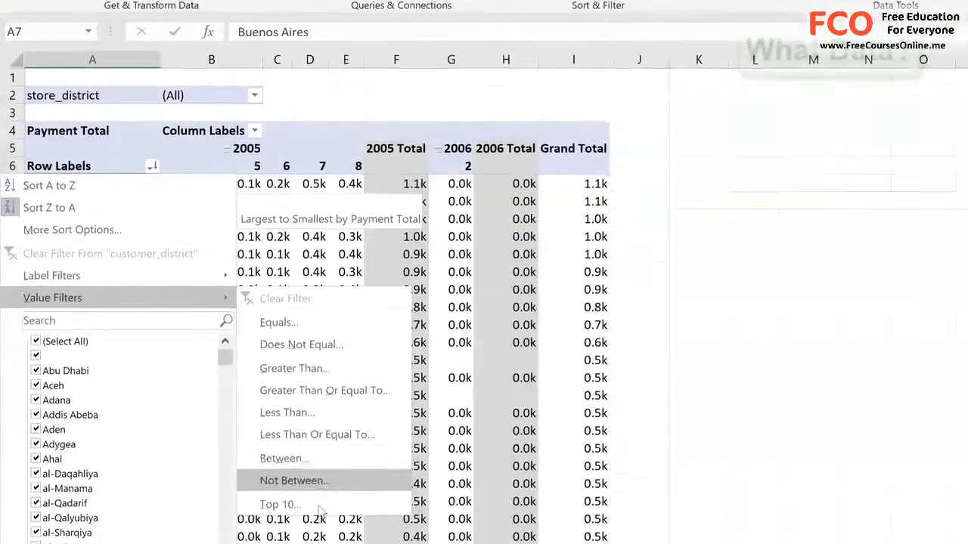
left_click(318, 505)
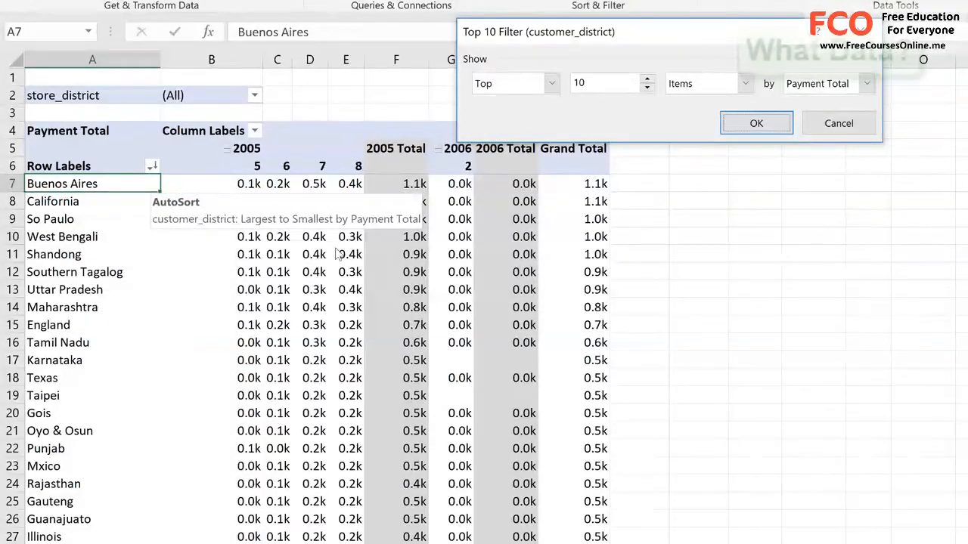
left_click(746, 84)
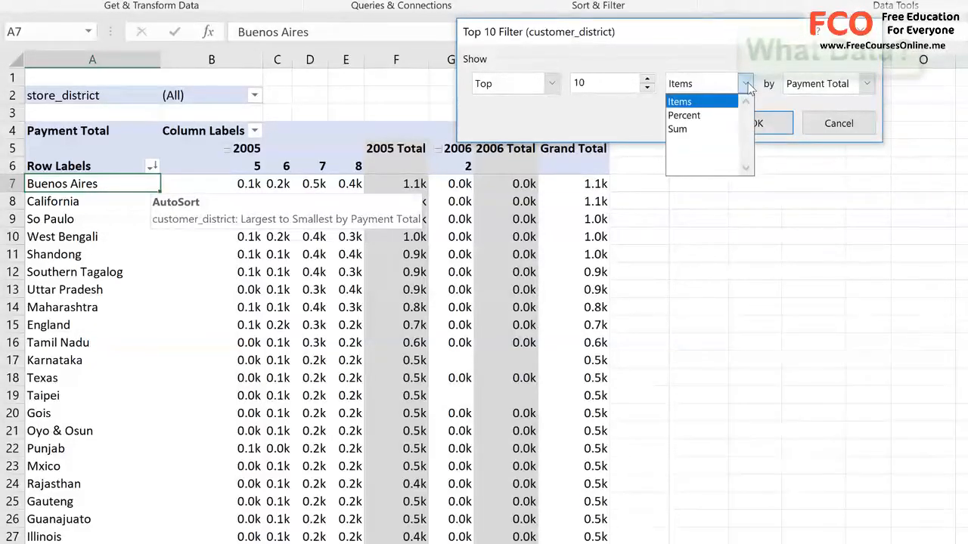
left_click(727, 102)
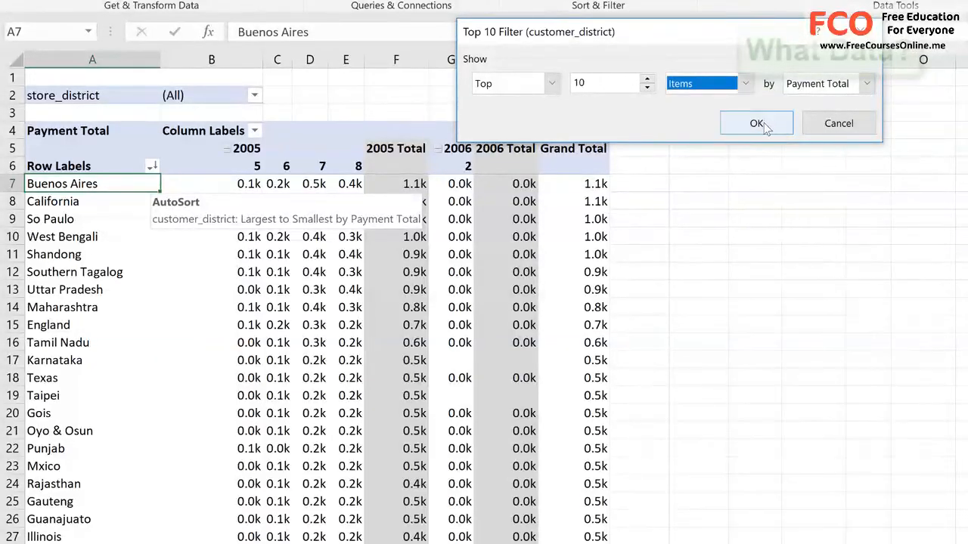
left_click(757, 124)
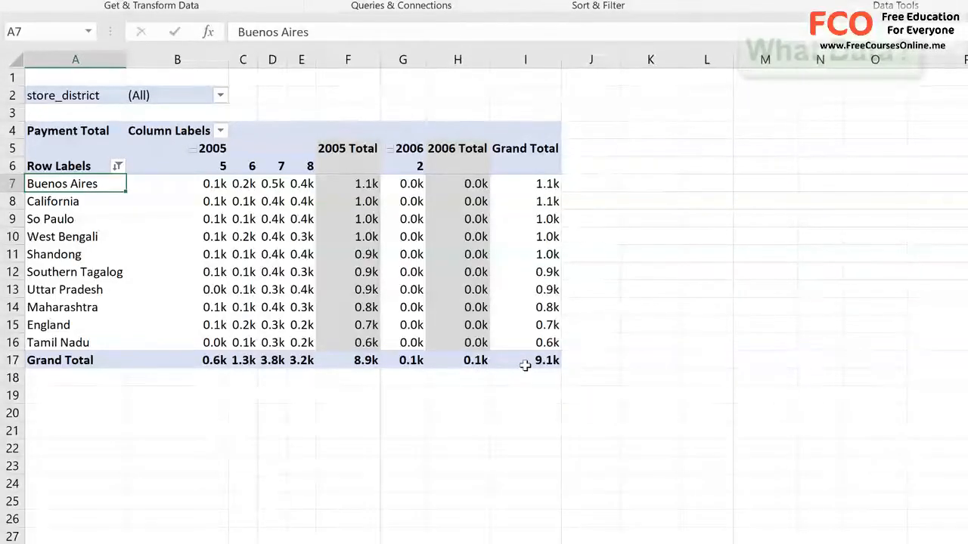
mouse_move(529, 364)
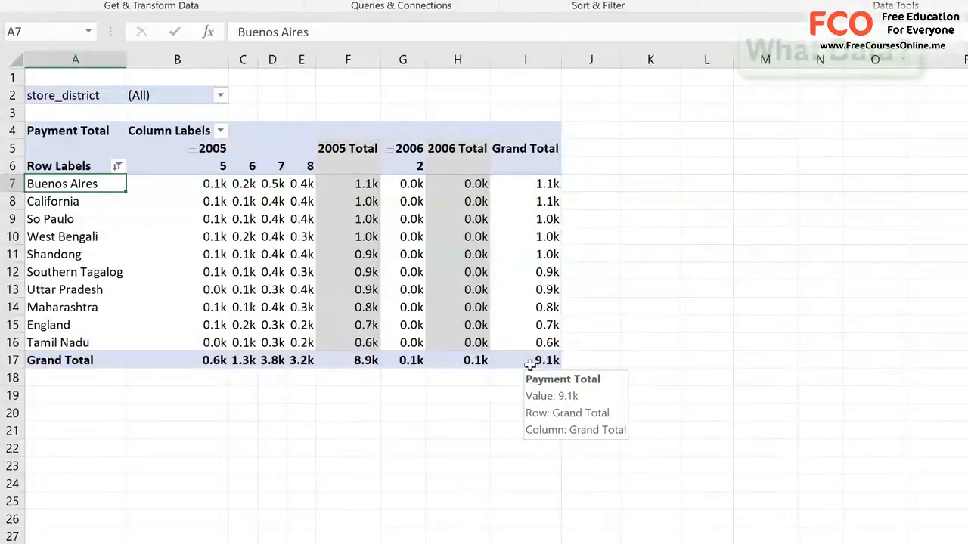
- Rename the Payment Compare Summary sheet as Top 10 Customer Districts
right_click(279, 543)
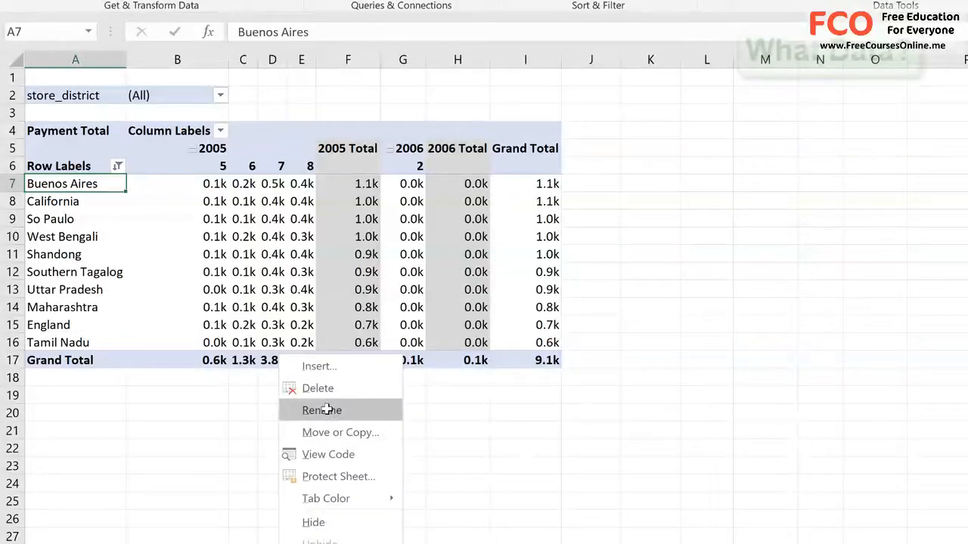
left_click(327, 408)
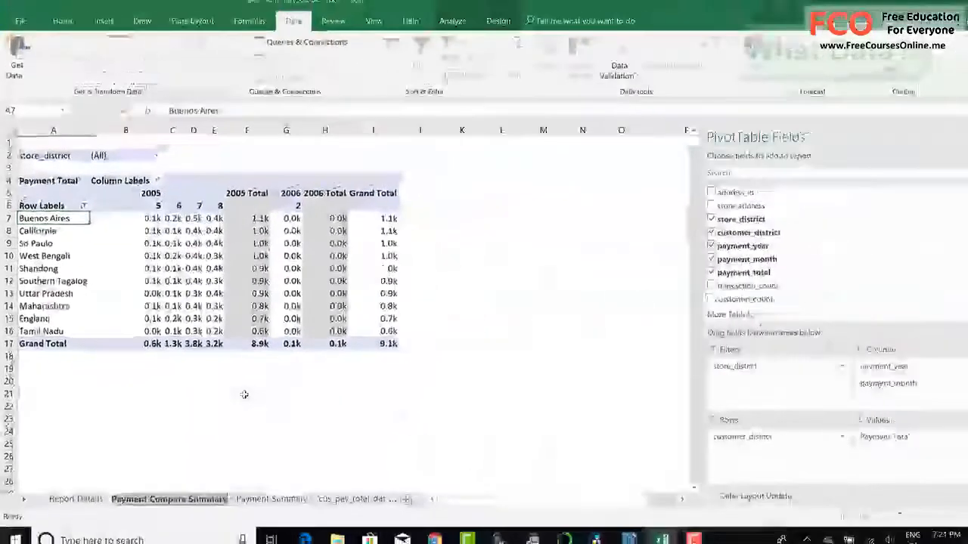
type("Payment")
key("Return")
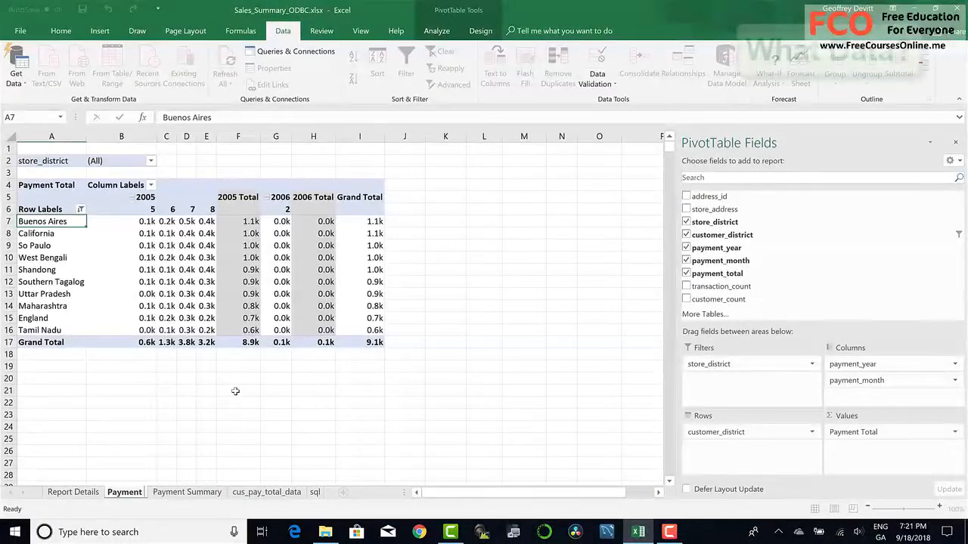
key("shift+Home")
type("To")
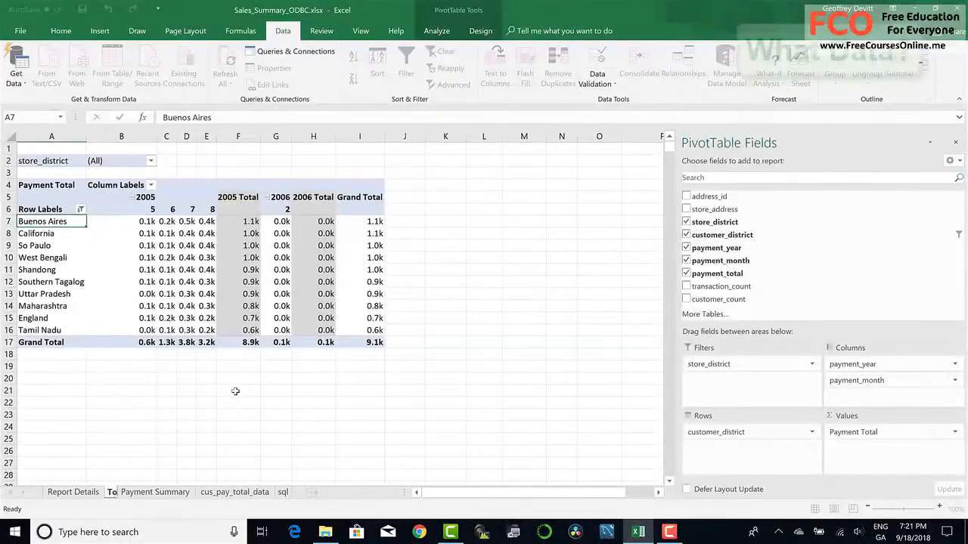
type("p 10 Custo")
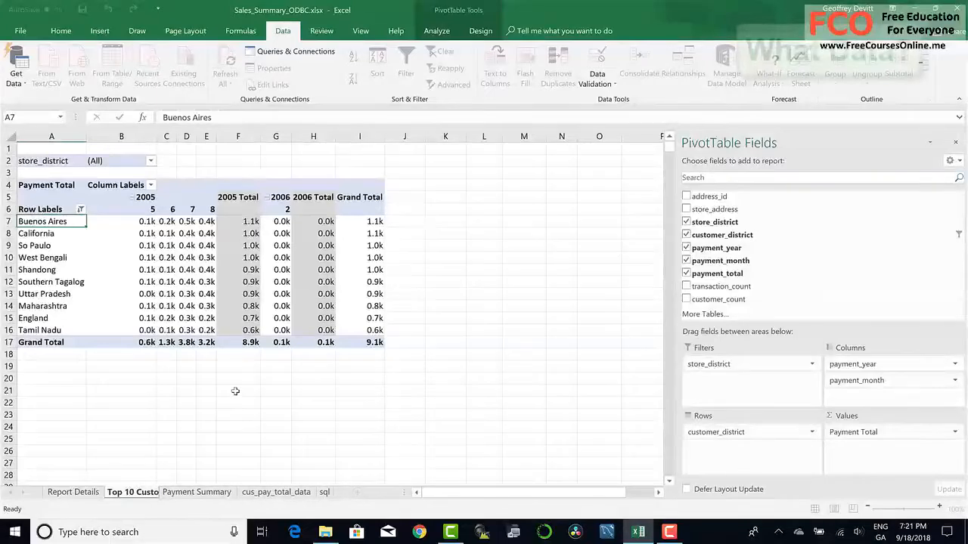
type("mer Districts")
key("Return")
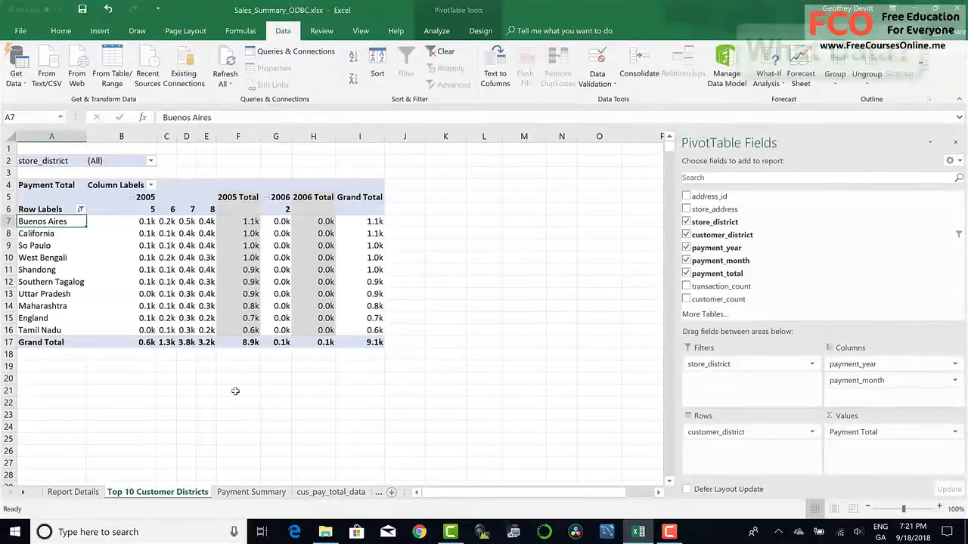
- Try splitting the top districts by store with store_district above customer_district in the rows, and return store_district to the filters
left_click(150, 161)
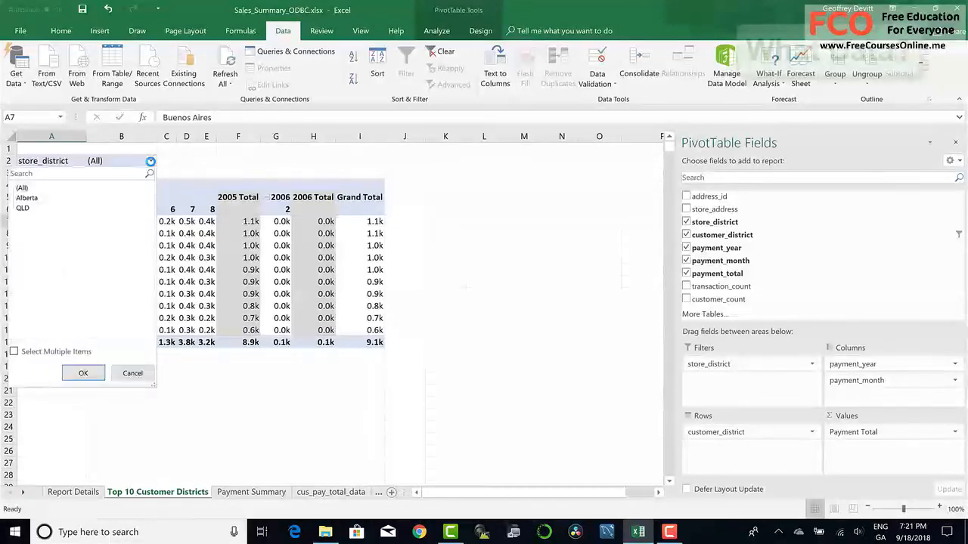
left_click(151, 162)
left_click_drag(708, 364, 742, 424)
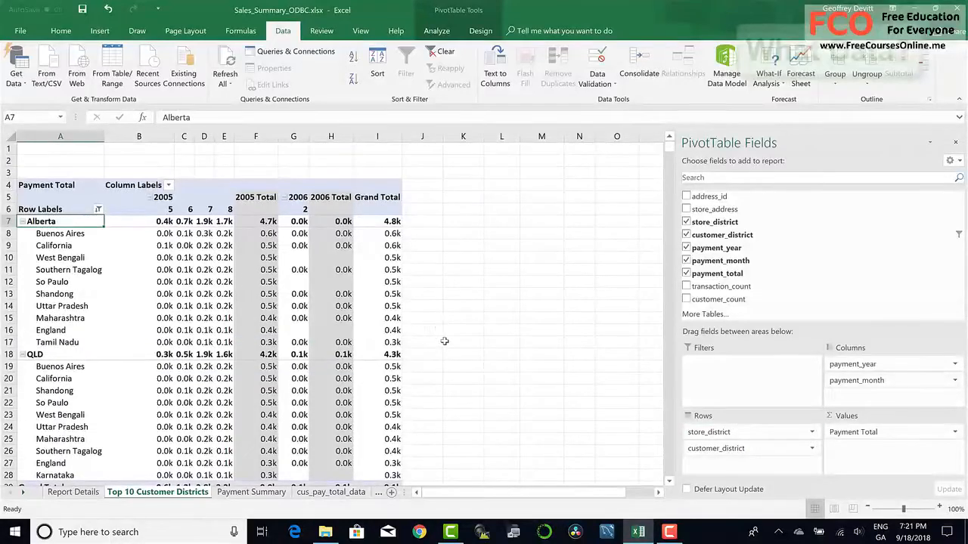
scroll(442, 344, "down", 1)
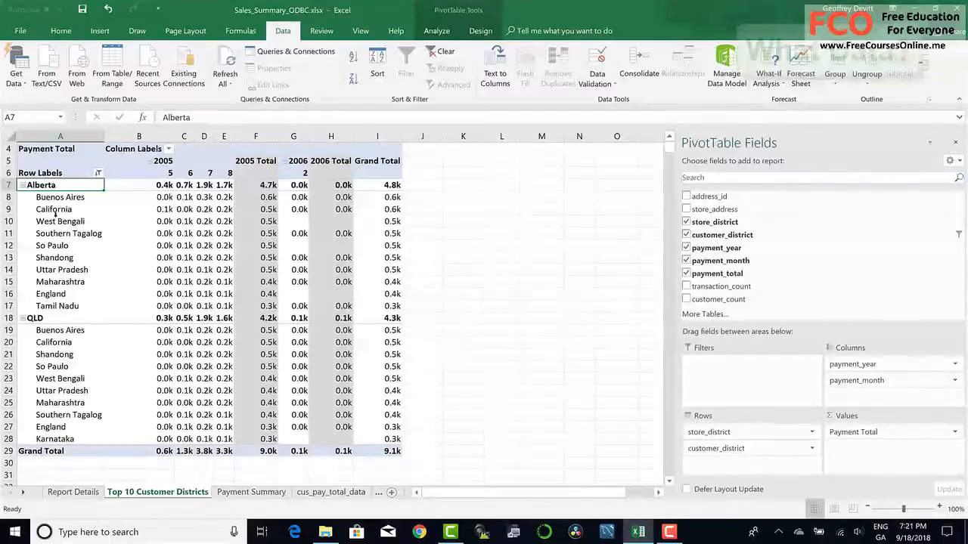
scroll(81, 306, "up", 1)
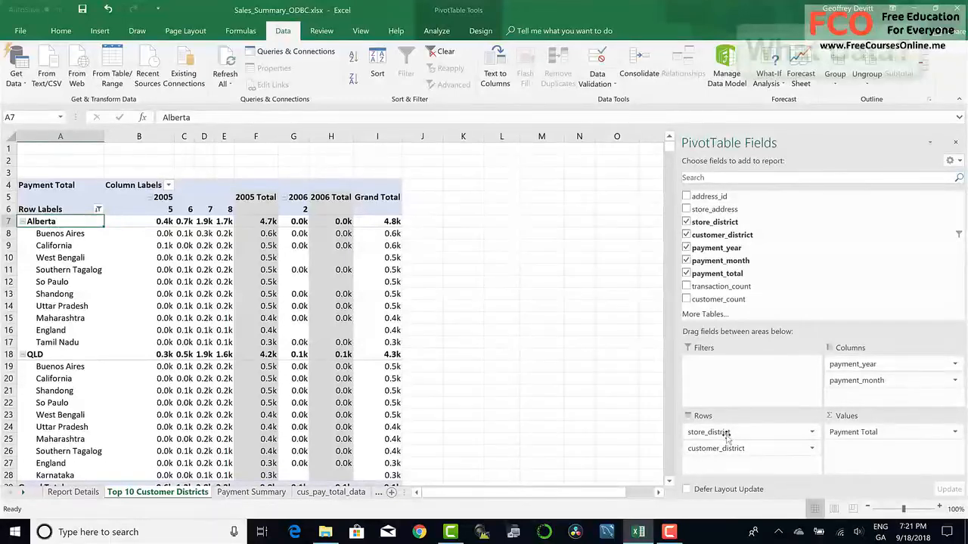
left_click_drag(724, 435, 737, 374)
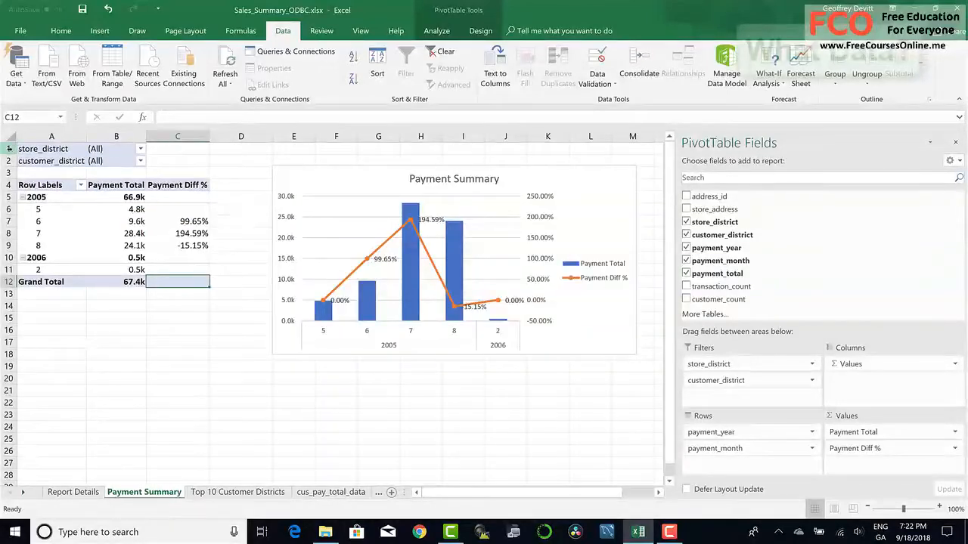
- Insert two blank rows at the top of the Payment Summary sheet and move the chart back up to about row 3
left_click(9, 149)
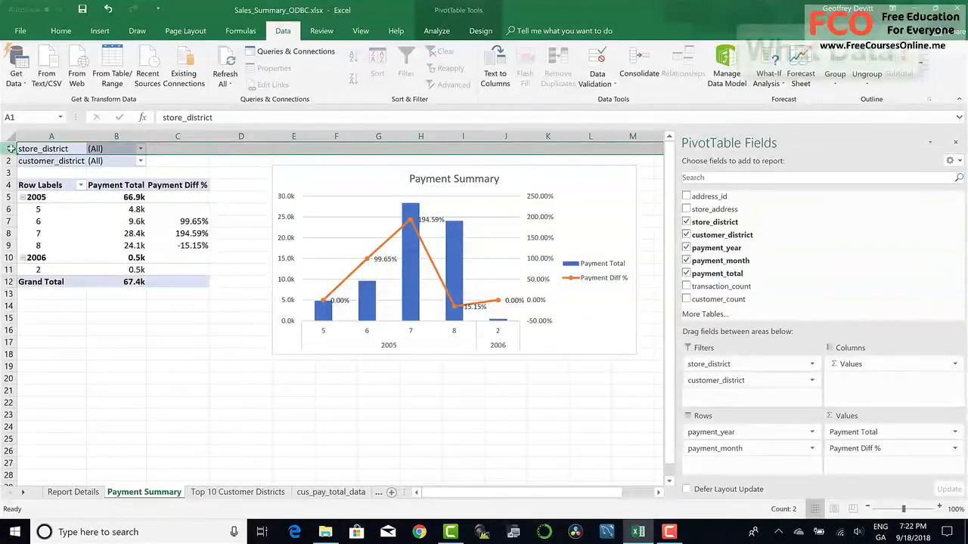
key("ctrl+shift+plus")
key("ctrl+shift+plus")
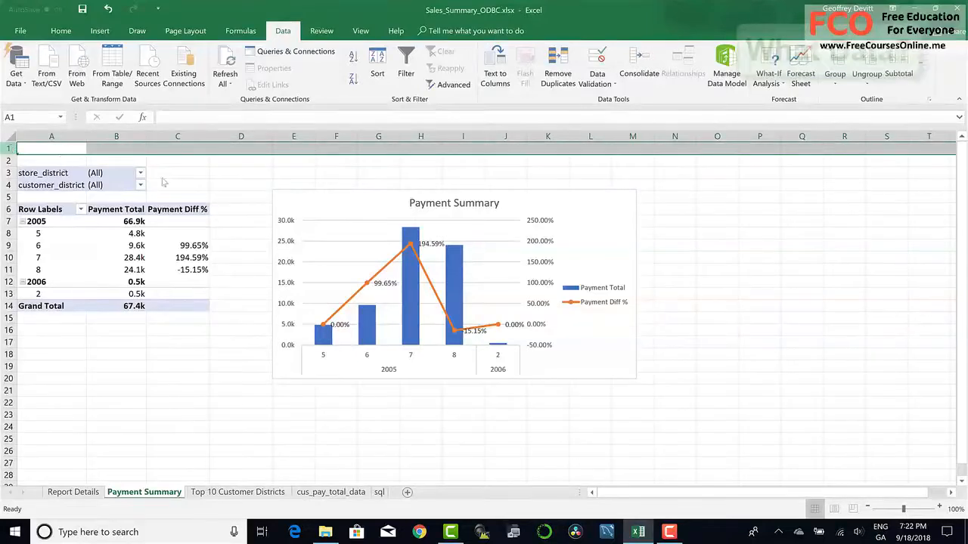
left_click_drag(319, 201, 320, 177)
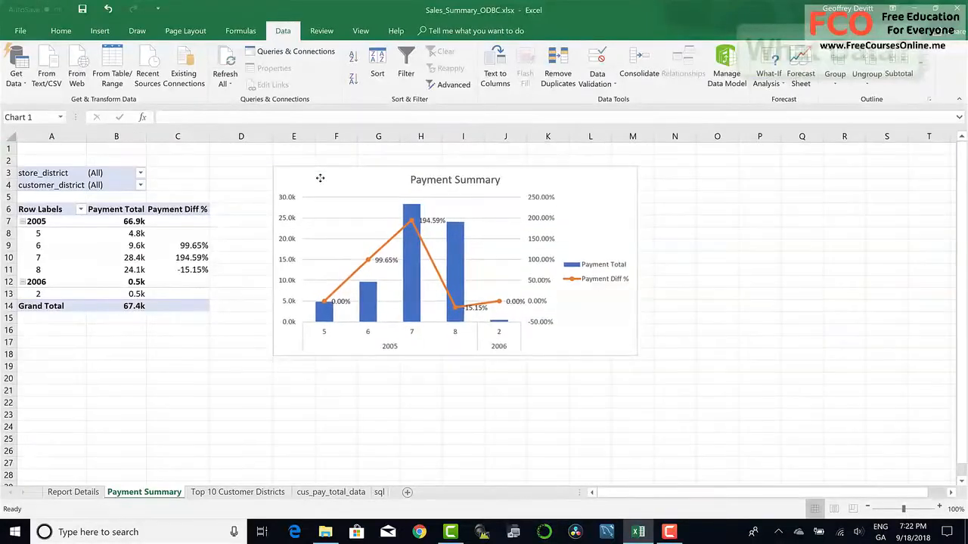
- Enter the description "Descr: Payment summary with MoM growth" in cell A1 of the Payment Summary sheet
left_click(33, 150)
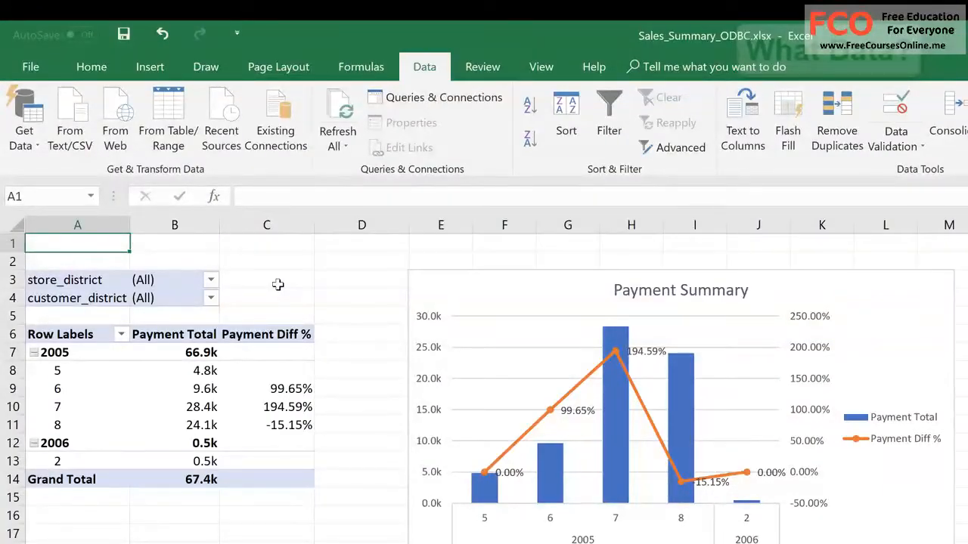
type("Descr:")
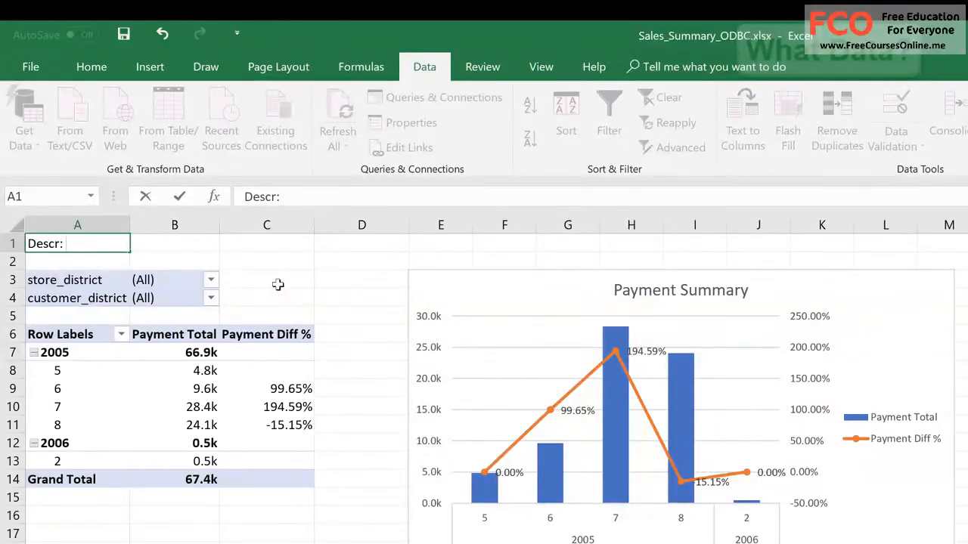
type("Paym")
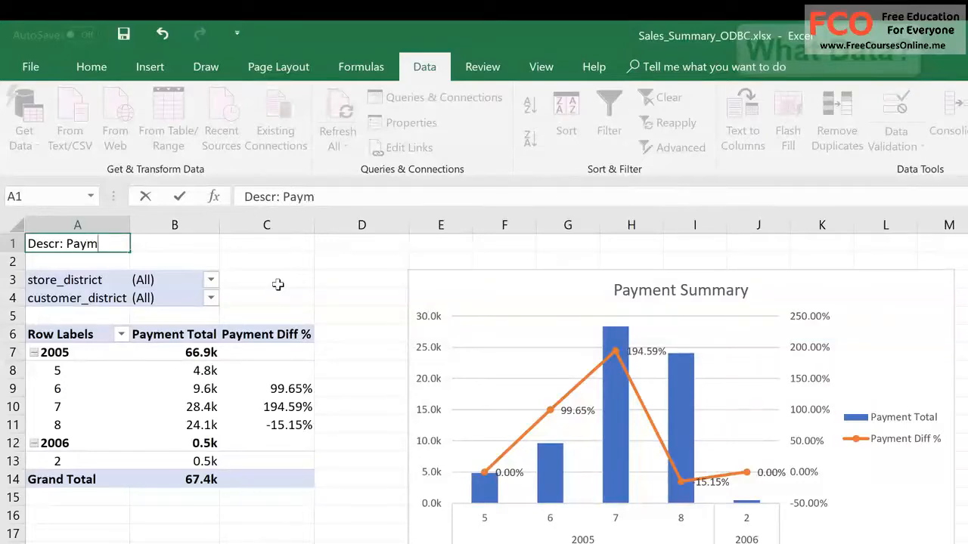
type("ent summ")
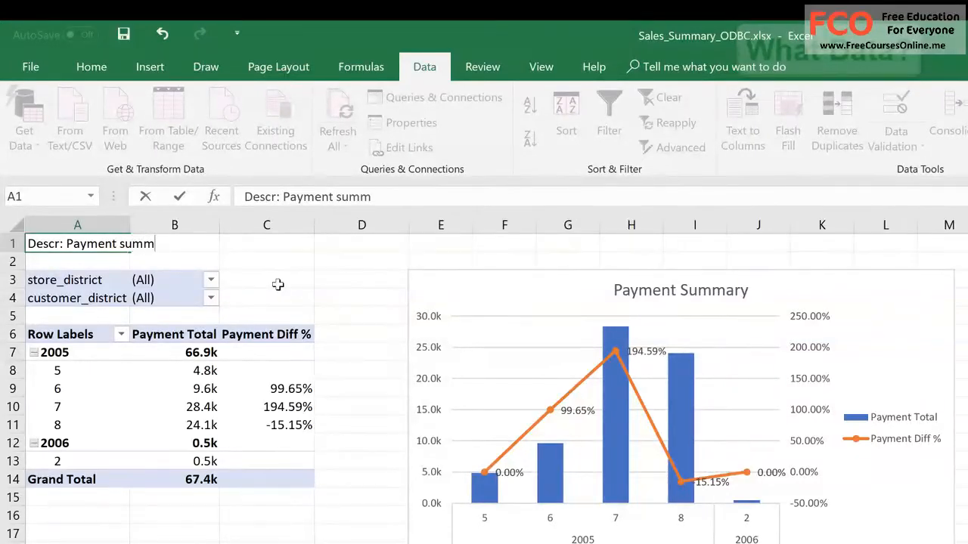
type("ary with Mom")
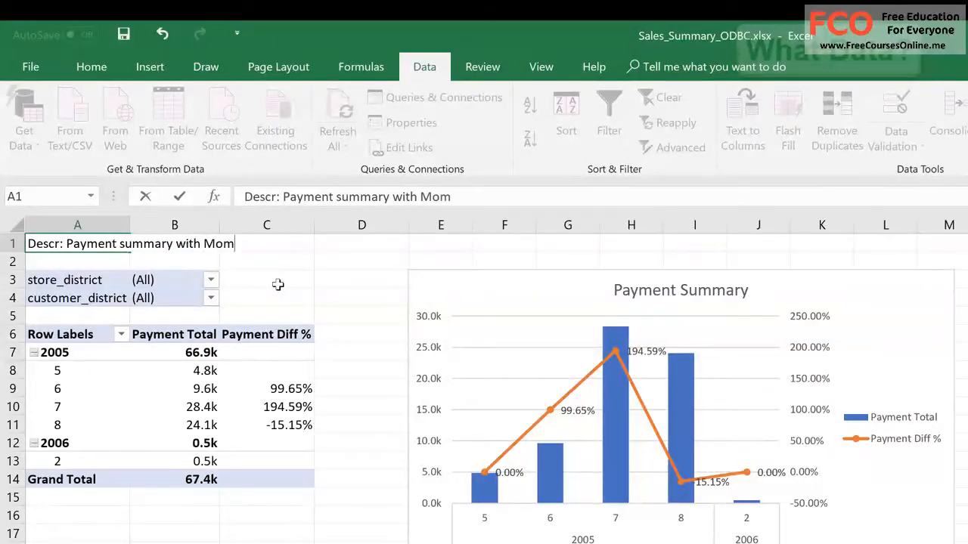
type("M")
key("BackSpace")
key("BackSpace")
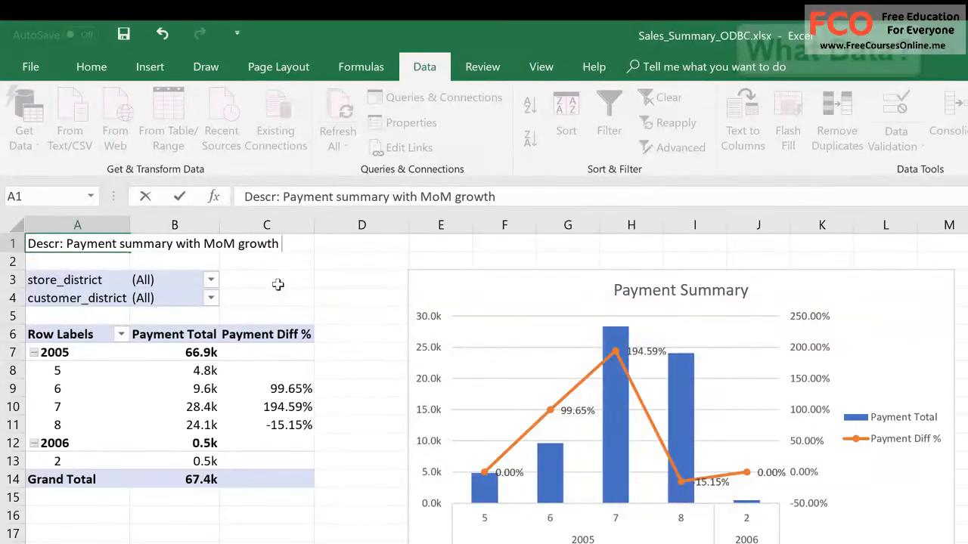
type("s")
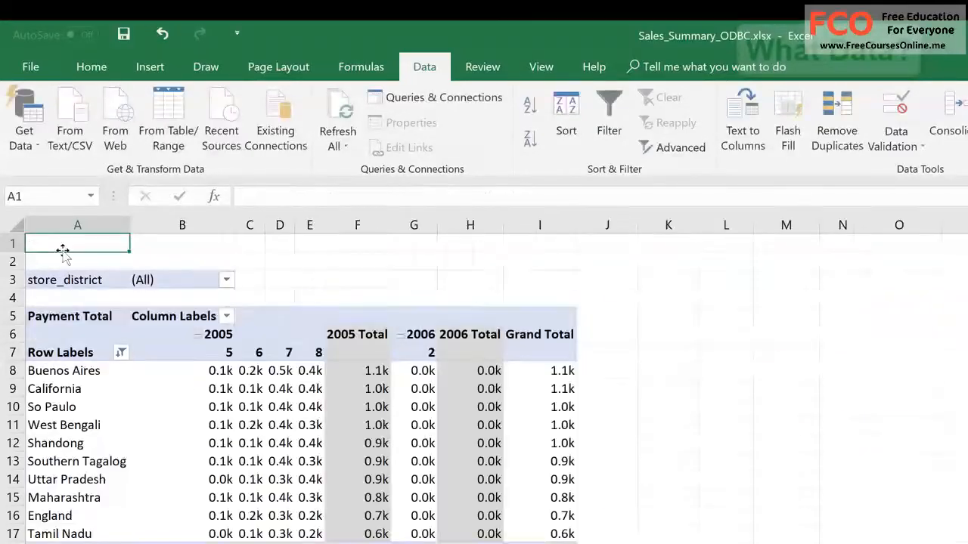
- Enter the description "Descr: Top 10 Customer Districts by Grand Total" in cell A1 of the Top 10 Customer Districts sheet
type("Descr:")
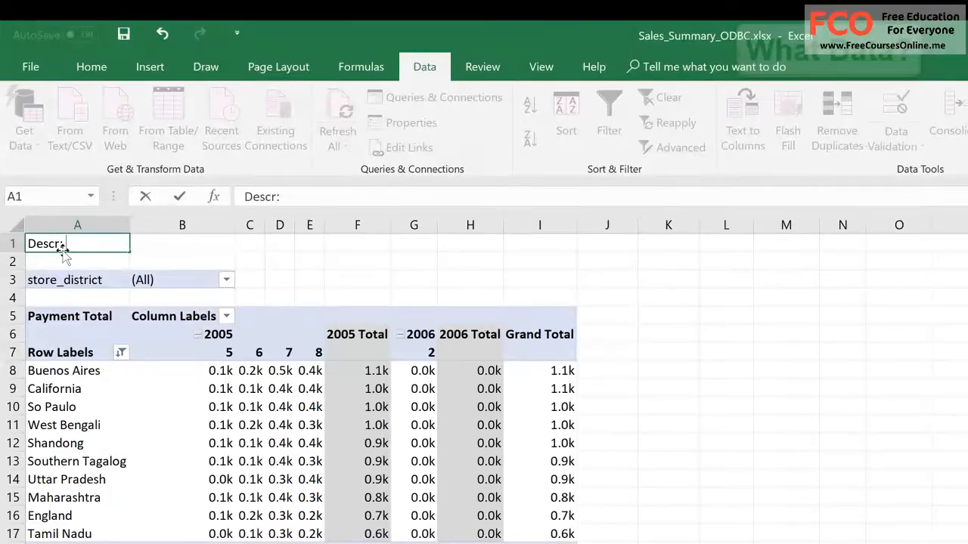
type(" Top   10-")
key("BackSpace")
type("Customer Distr")
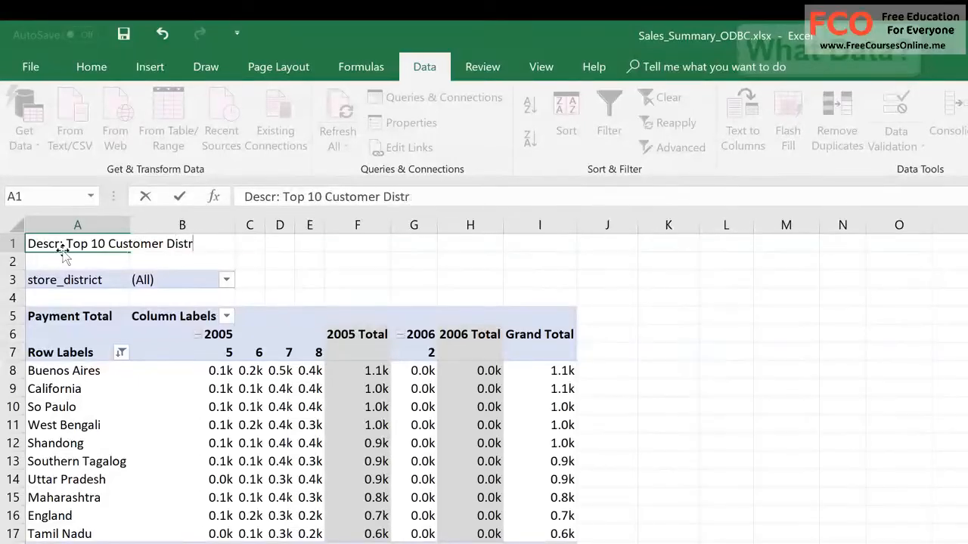
type("icts by Grand Total")
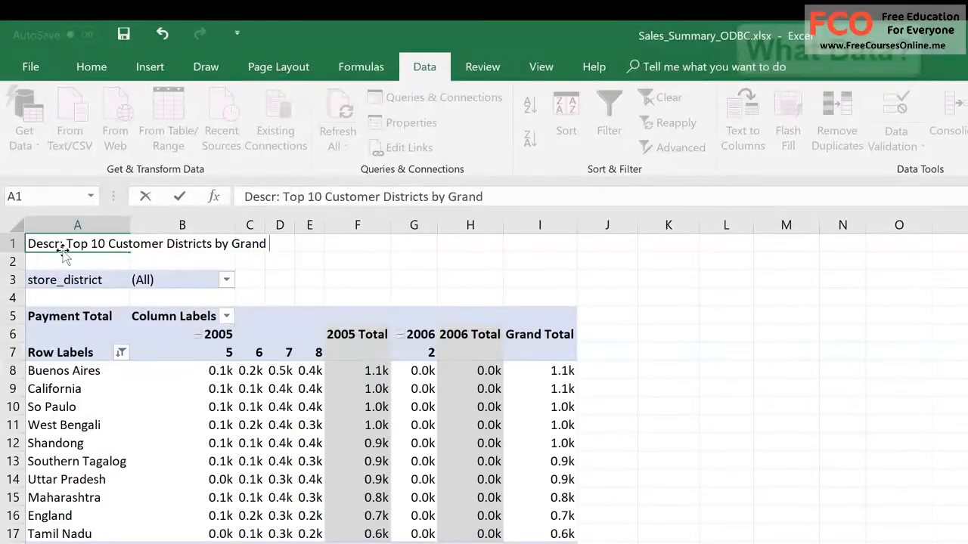
key("Return")
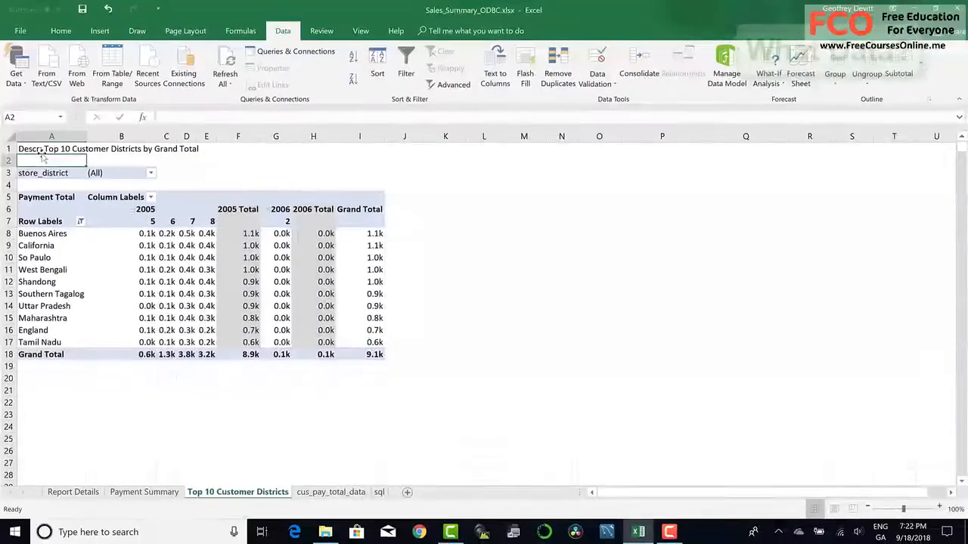
- Review the Payment Summary and Top 10 Customer Districts sheets, return to Payment Summary, and save the workbook
key("ctrl+Page_Up")
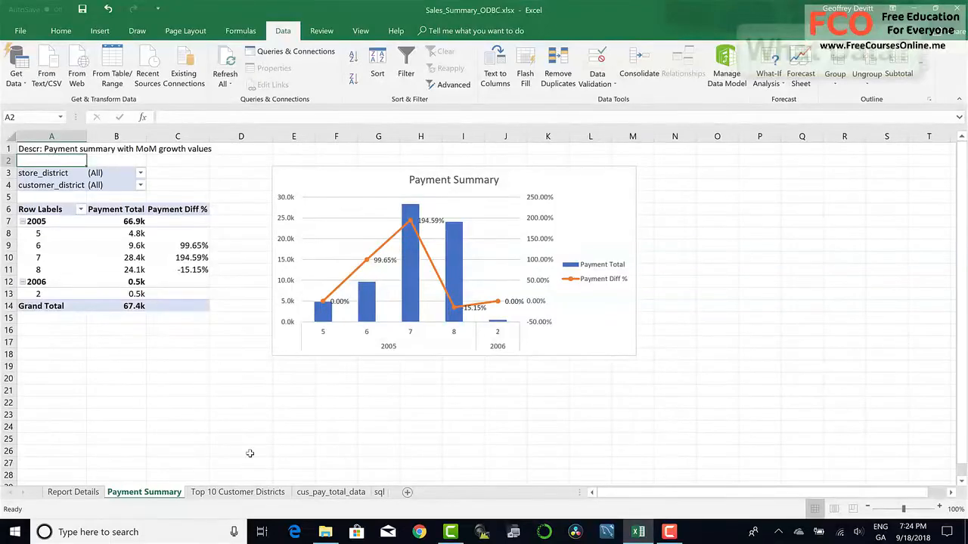
left_click(248, 492)
key("ctrl+Page_Up")
left_click(205, 497)
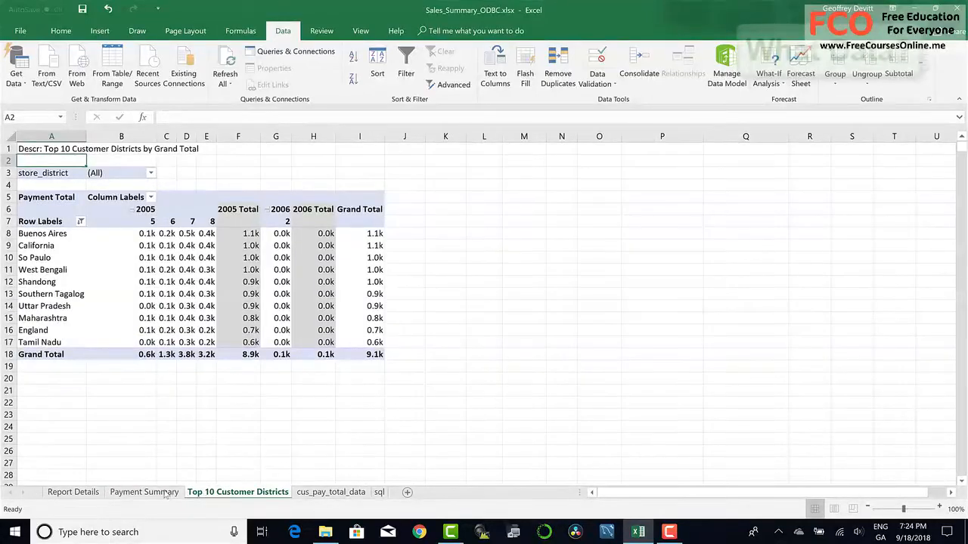
left_click(165, 493)
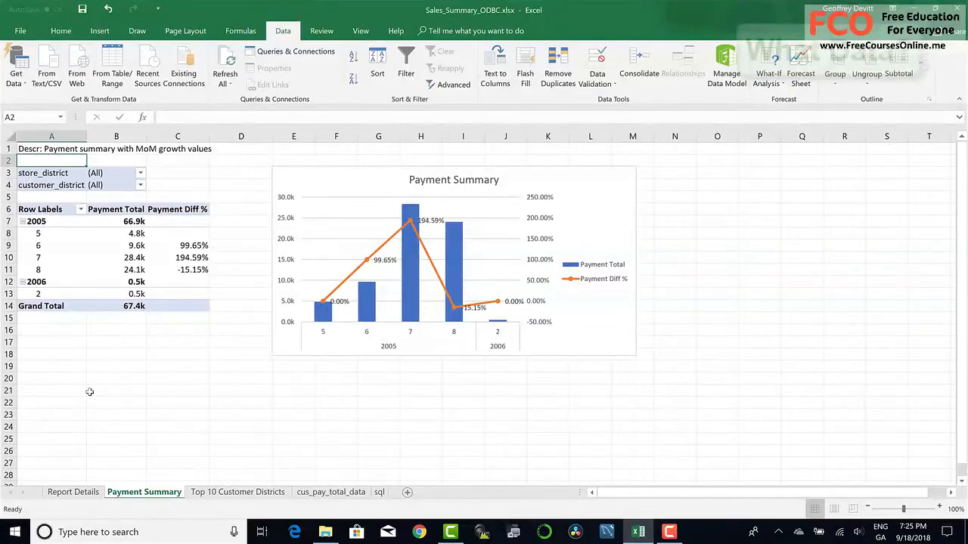
key("ctrl+s")
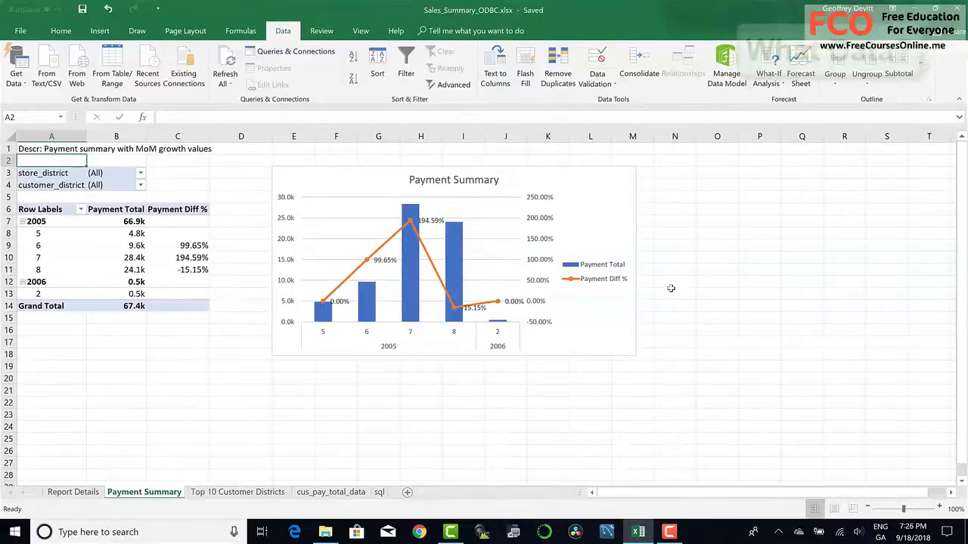